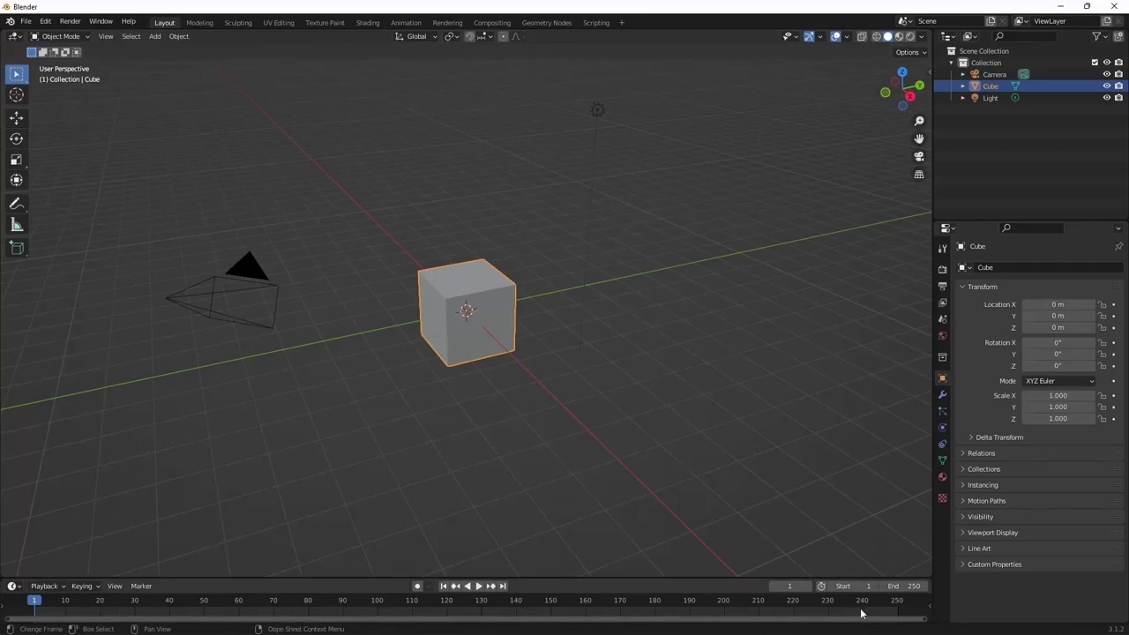
Stretch the cube along X, then flatten its height along Z to 0.792.
{"action": "key", "text": "s"}
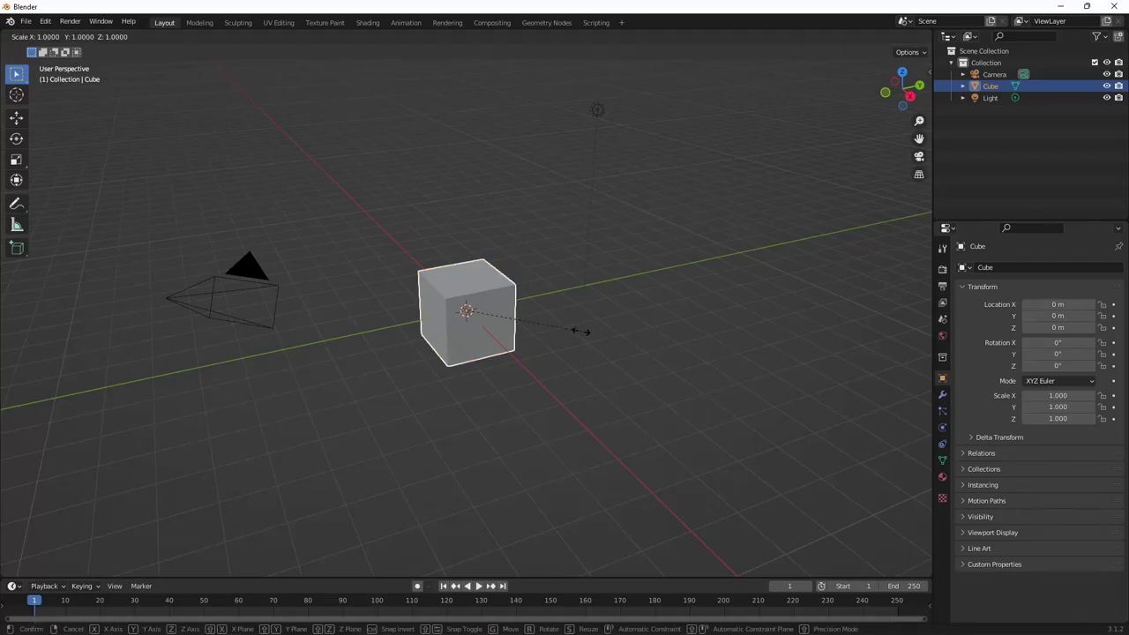
{"action": "key", "text": "x"}
{"action": "left_click", "coordinate": [674, 431]}
{"action": "mouse_move", "coordinate": [674, 431]}
{"action": "middle_mouse_down"}
{"action": "mouse_move", "coordinate": [664, 311]}
{"action": "mouse_move", "coordinate": [640, 331]}
{"action": "middle_mouse_up"}
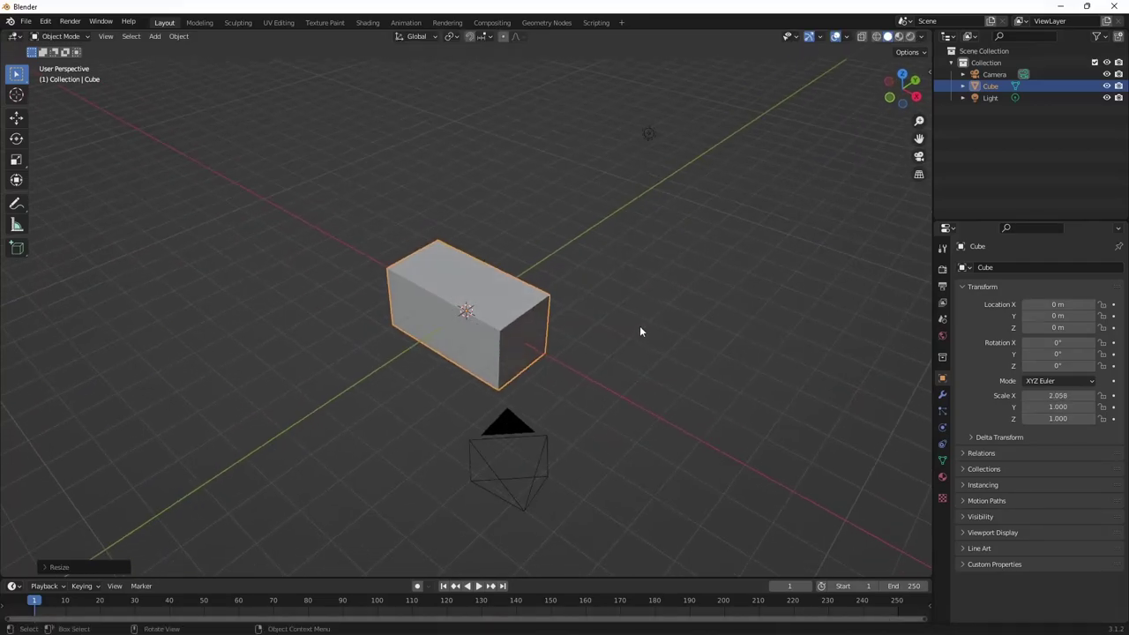
{"action": "key", "text": "s"}
{"action": "key", "text": "x"}
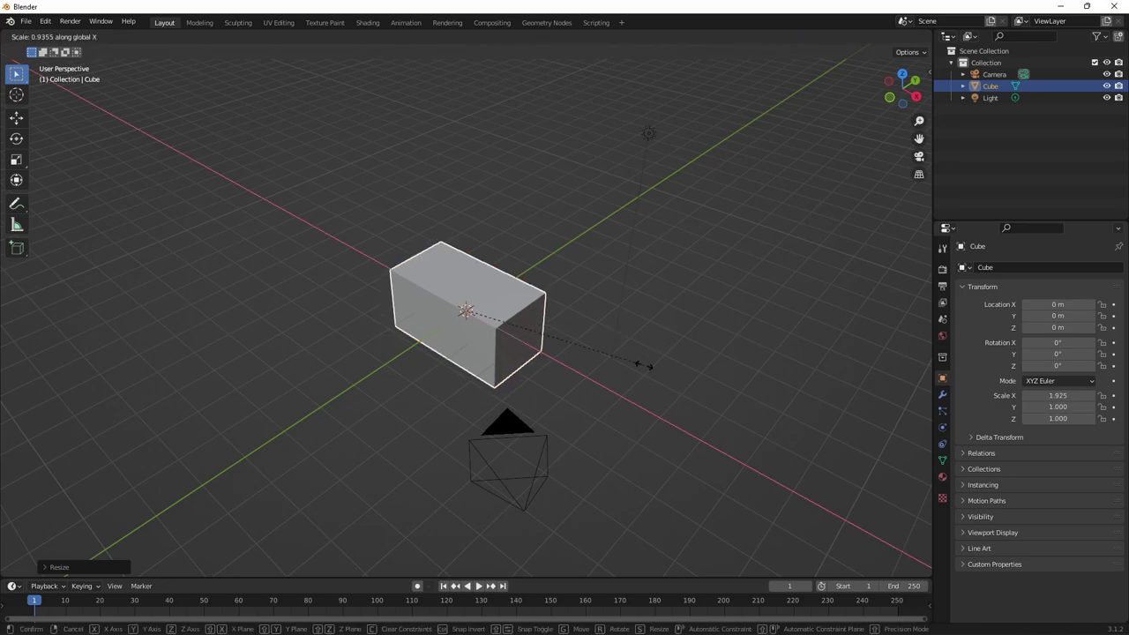
{"action": "key", "text": "z"}
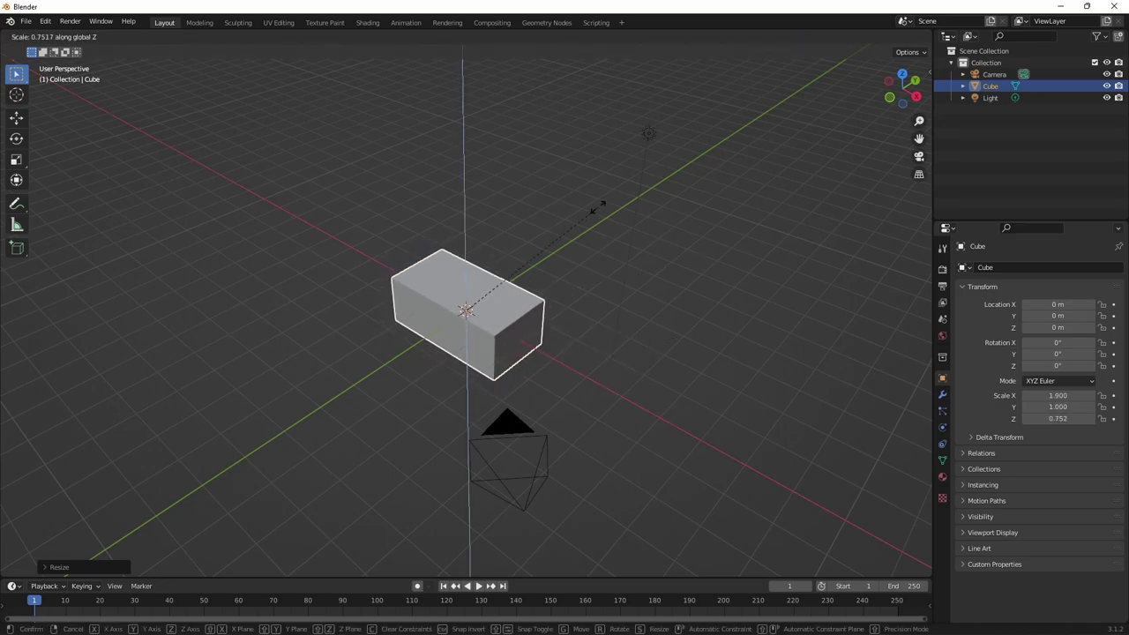
{"action": "left_click", "coordinate": [596, 190]}
Narrow the box depth along Y to 0.895, set X to 1.446, and select the light.
{"action": "key", "text": "s"}
{"action": "key", "text": "y"}
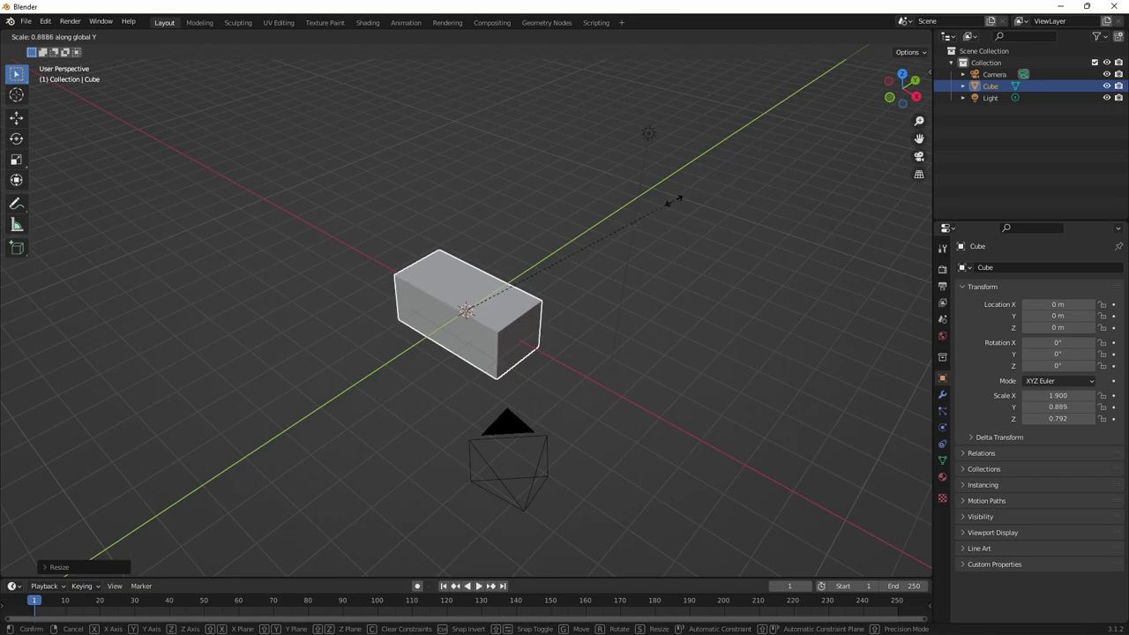
{"action": "left_click", "coordinate": [593, 256]}
{"action": "key", "text": "s"}
{"action": "key", "text": "x"}
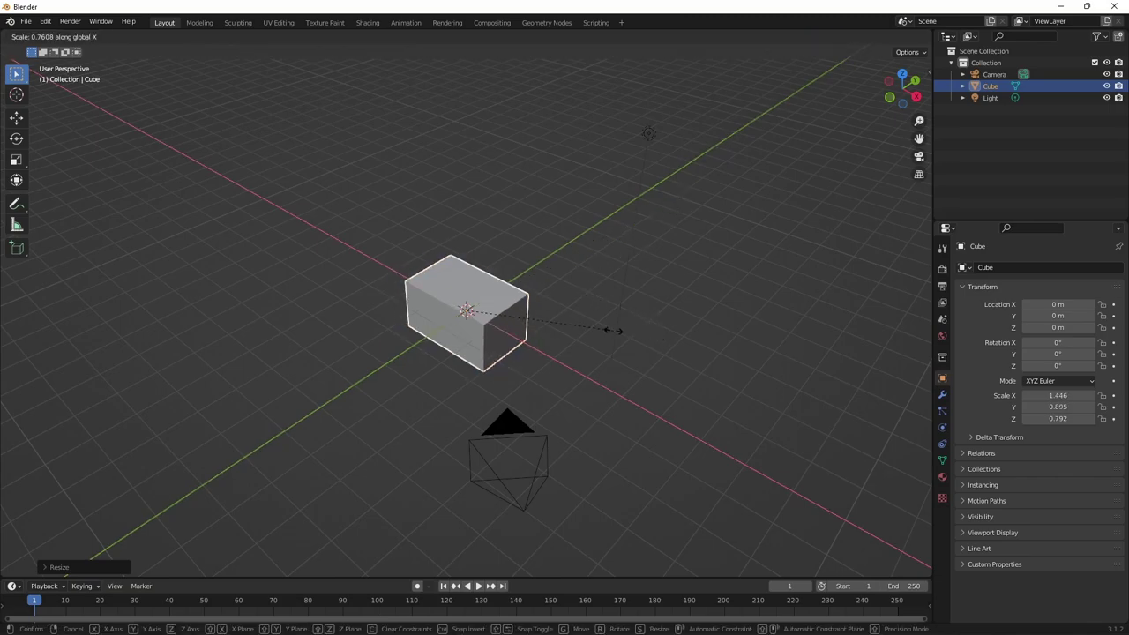
{"action": "left_click", "coordinate": [613, 330]}
{"action": "left_click", "coordinate": [651, 135]}
Delete the light and the camera from the scene.
{"action": "key", "text": "x"}
{"action": "left_click", "coordinate": [655, 137]}
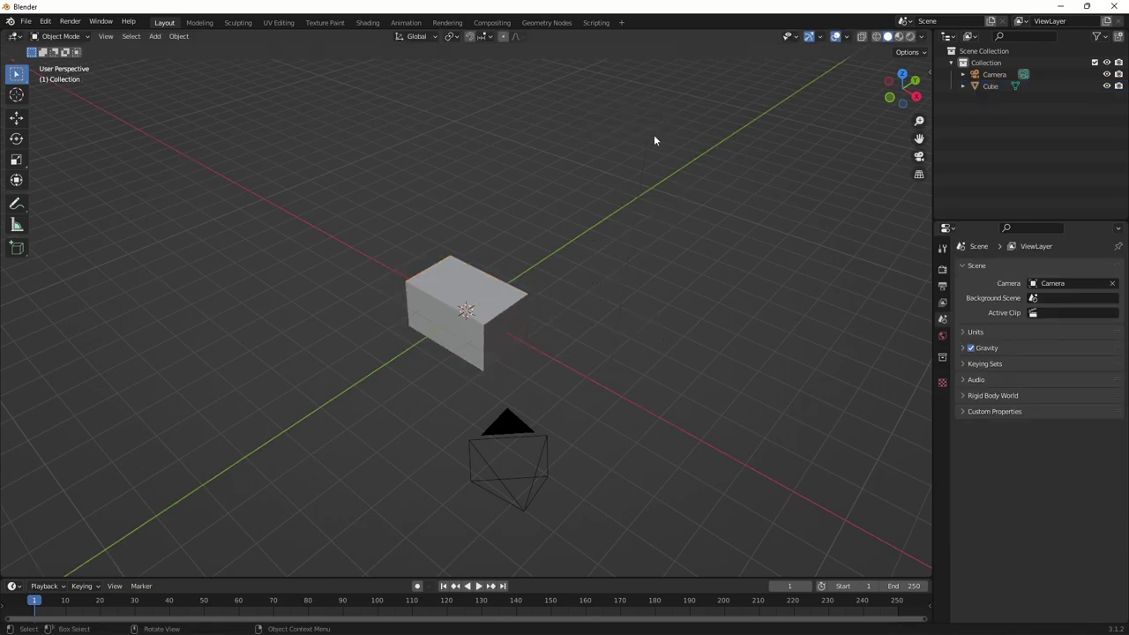
{"action": "left_click", "coordinate": [512, 429]}
{"action": "key", "text": "x"}
{"action": "left_click", "coordinate": [512, 430]}
Apply all transforms to the box so scale reads 1.000, then duplicate it in place as Cube.001.
{"action": "scroll", "coordinate": [504, 426], "scroll_direction": "up", "scroll_amount": 3}
{"action": "mouse_move", "coordinate": [505, 426]}
{"action": "middle_mouse_down"}
{"action": "mouse_move", "coordinate": [571, 340]}
{"action": "mouse_move", "coordinate": [681, 288]}
{"action": "mouse_move", "coordinate": [662, 257]}
{"action": "middle_mouse_up"}
{"action": "left_click", "coordinate": [561, 306]}
{"action": "key", "text": "shift+a"}
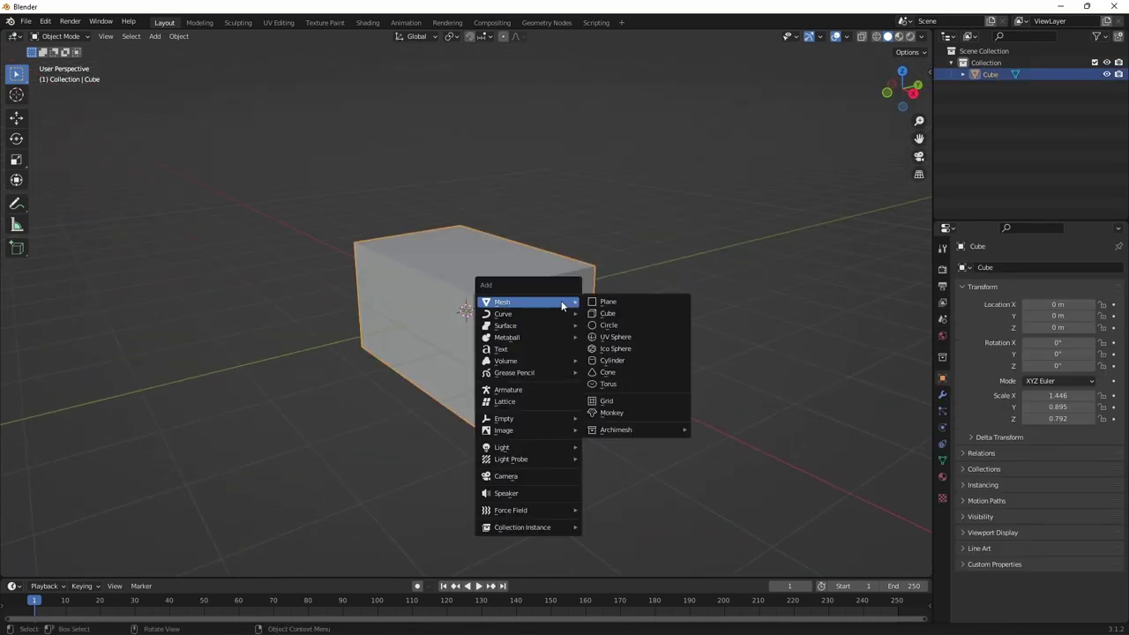
{"action": "key", "text": "ctrl+a"}
{"action": "left_click", "coordinate": [608, 319]}
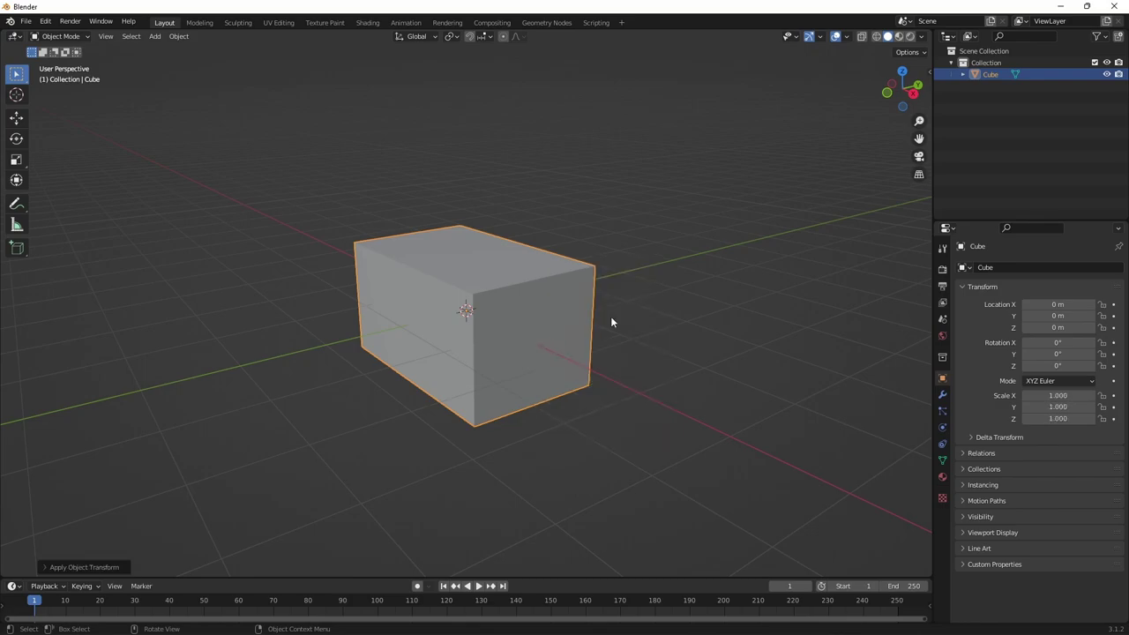
{"action": "key", "text": "shift+d"}
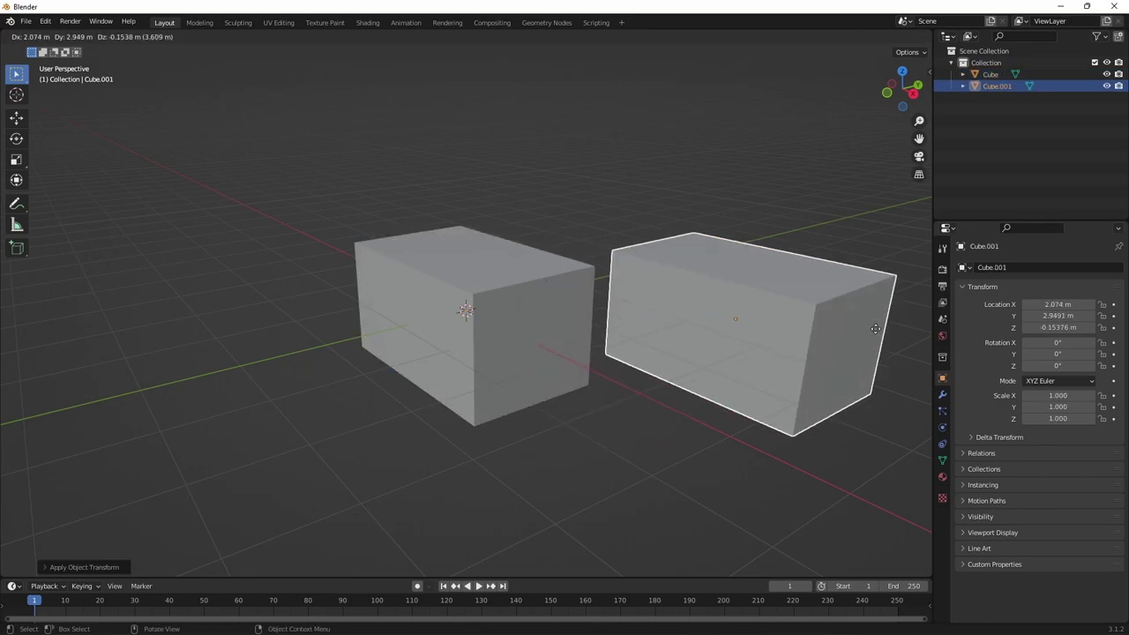
{"action": "key", "text": "Escape"}
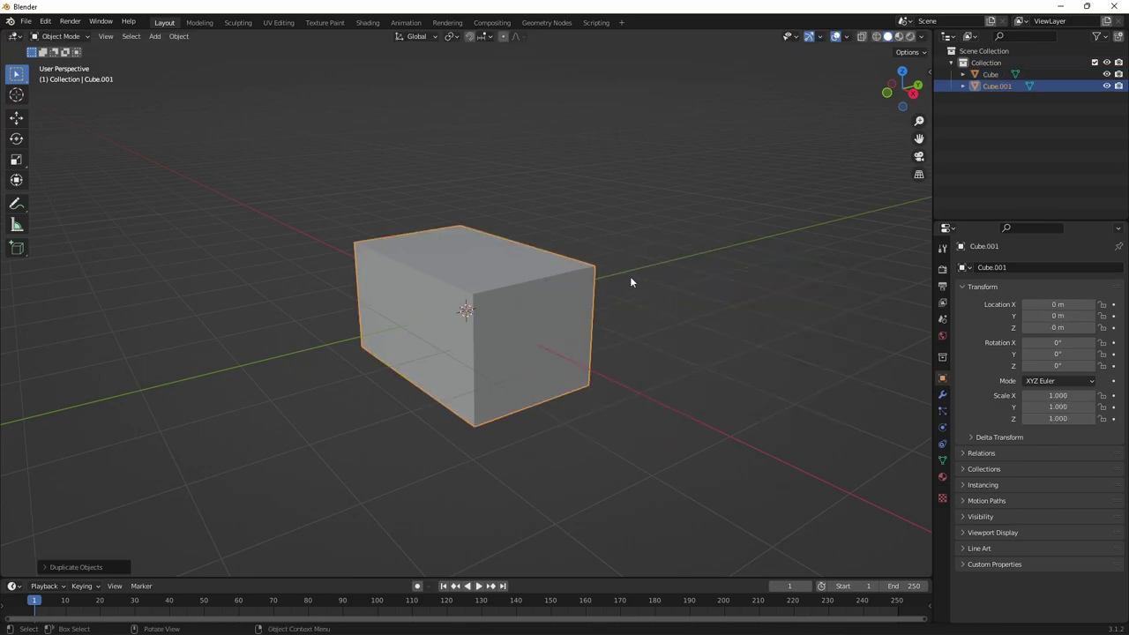
Rename Cube.001 to 'lp' and the original Cube to 'hp' in the Outliner.
{"action": "double_click", "coordinate": [992, 86]}
{"action": "type", "text": "lp"}
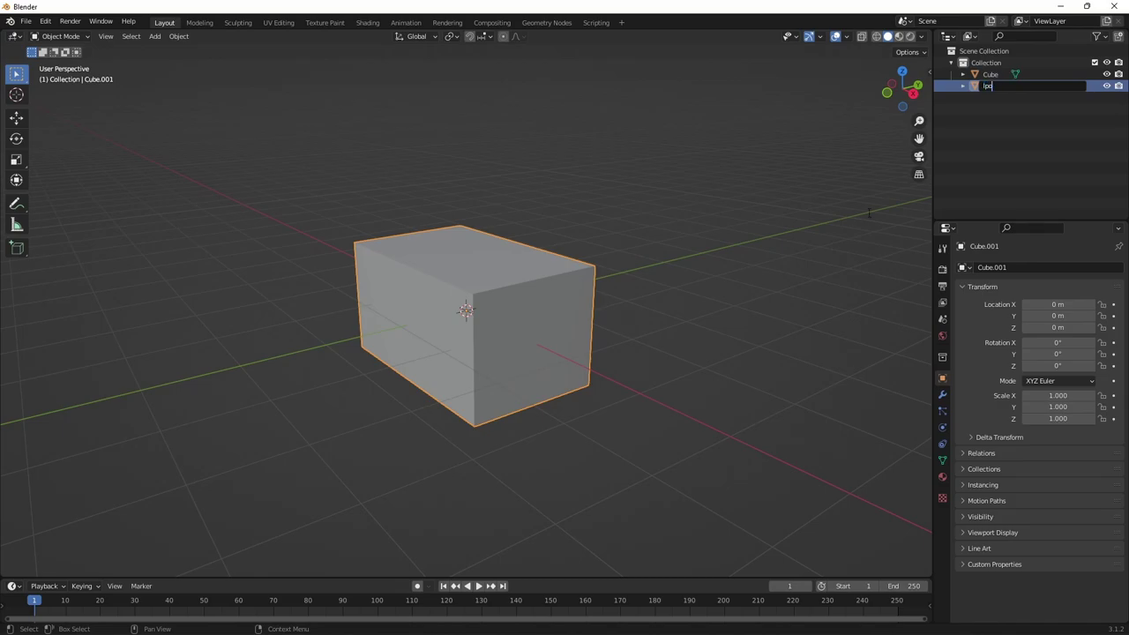
{"action": "key", "text": "Return"}
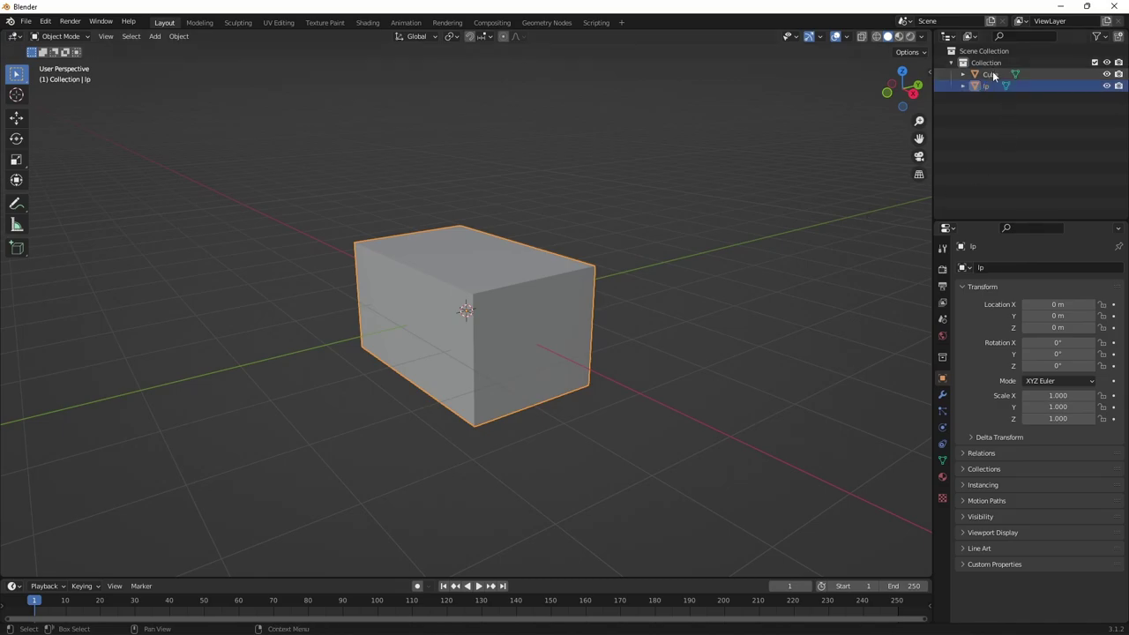
{"action": "double_click", "coordinate": [991, 74]}
{"action": "type", "text": "p"}
{"action": "key", "text": "Return"}
Hide lp, then put hp into Edit Mode with nothing selected.
{"action": "left_click", "coordinate": [988, 85]}
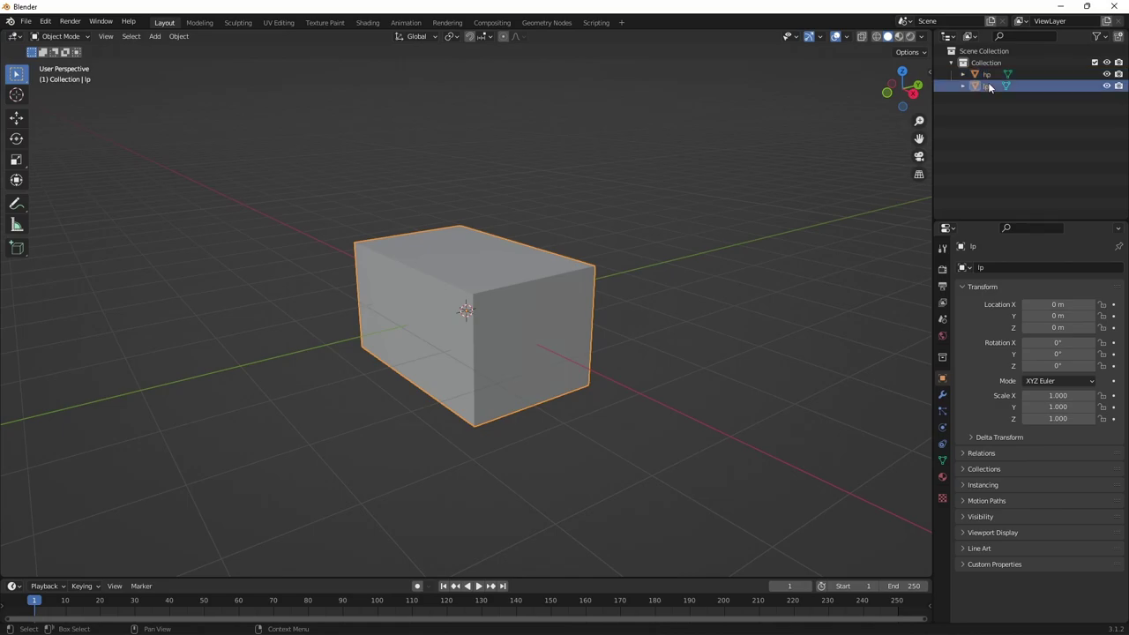
{"action": "left_click", "coordinate": [1107, 85]}
{"action": "left_click", "coordinate": [518, 336]}
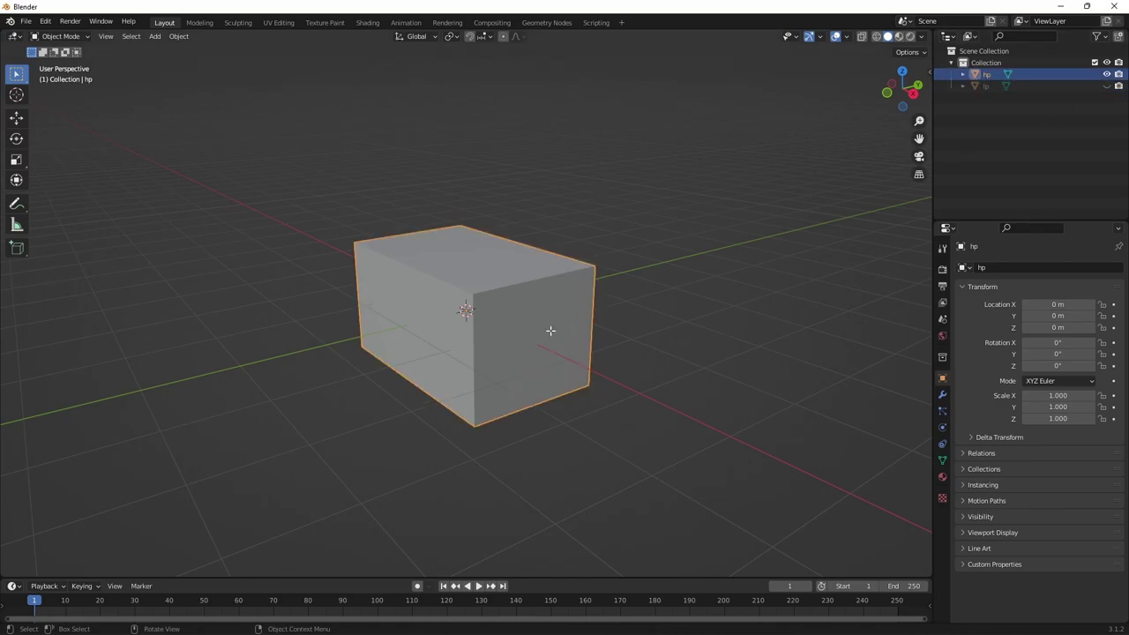
{"action": "key", "text": "Tab"}
{"action": "key", "text": "alt+a"}
Delete the box's top face in face mode and fill the opening with a new face.
{"action": "key", "text": "3"}
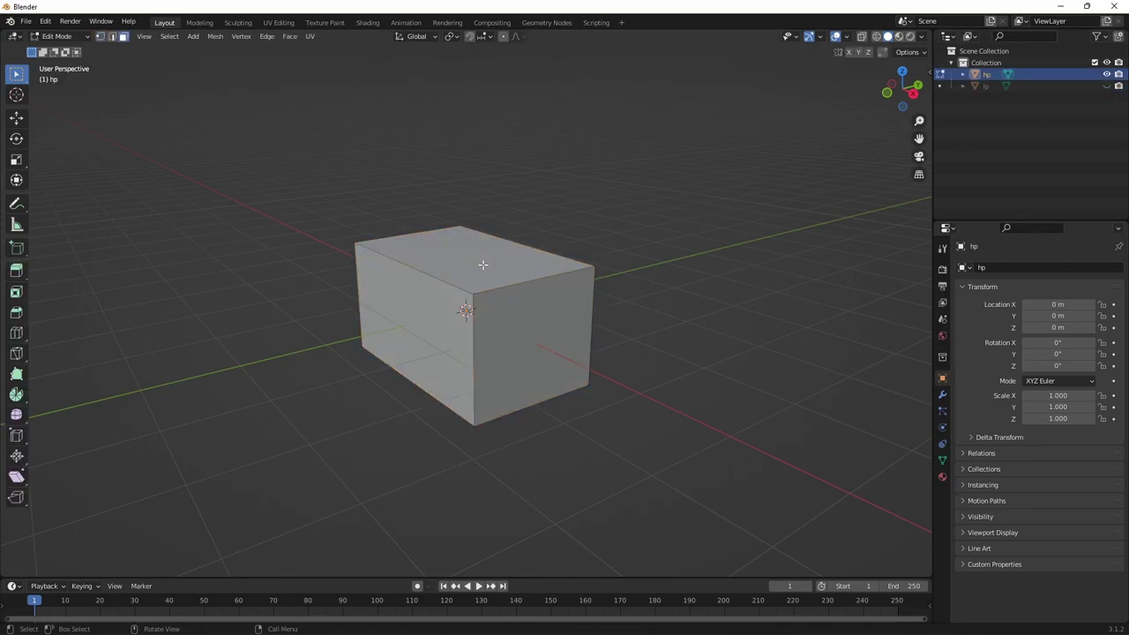
{"action": "left_click", "coordinate": [483, 265]}
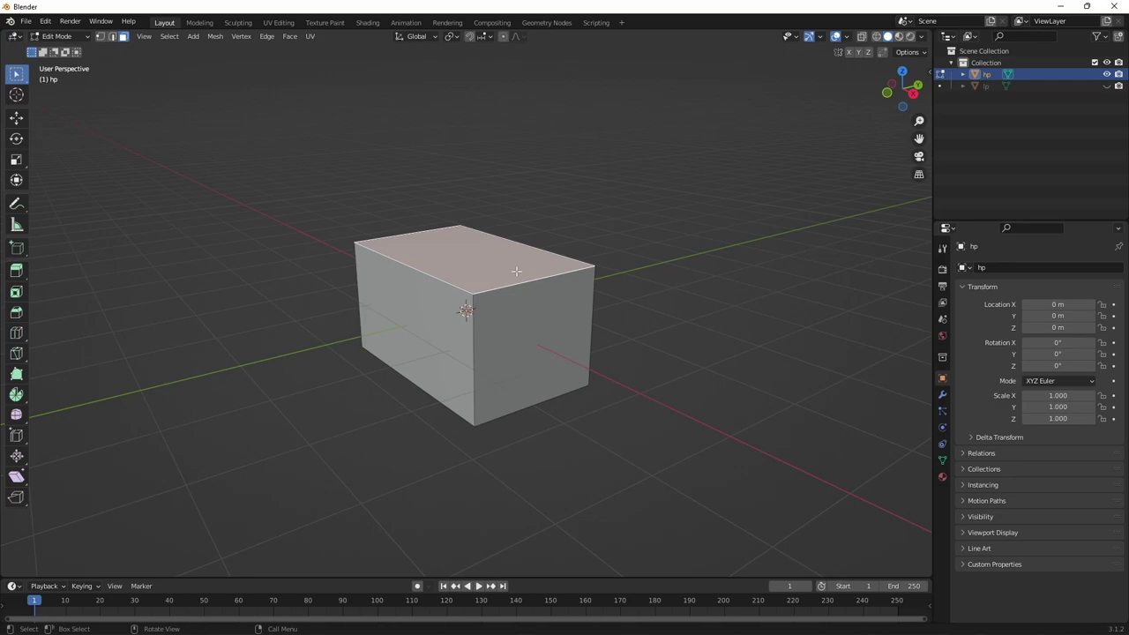
{"action": "key", "text": "x"}
{"action": "left_click", "coordinate": [482, 300]}
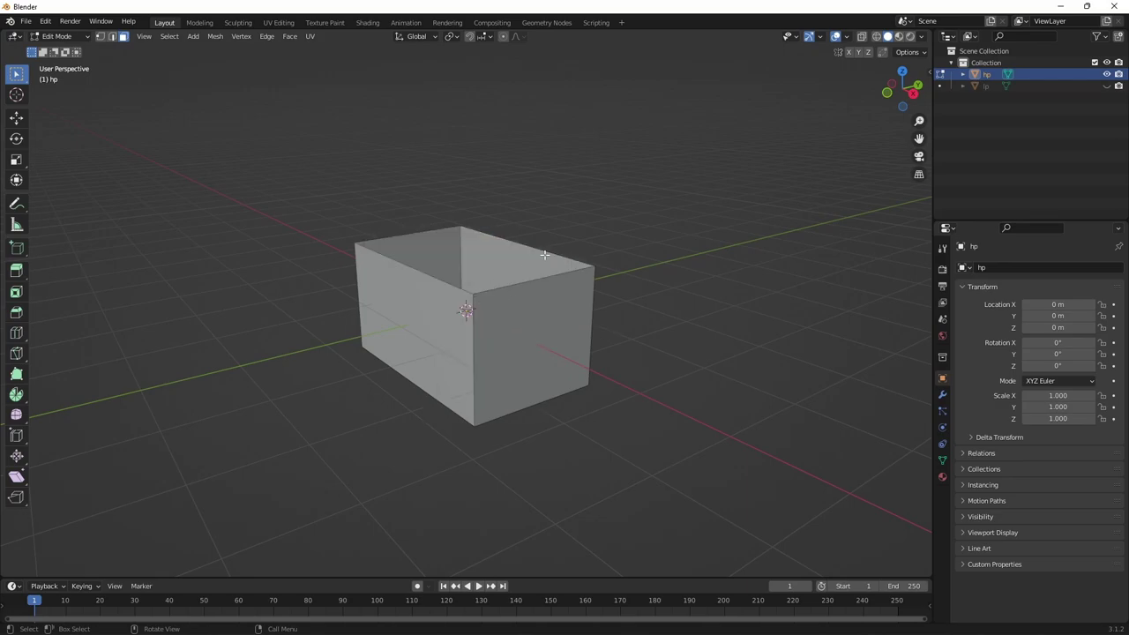
{"action": "scroll", "coordinate": [545, 255], "scroll_direction": "up", "scroll_amount": 1}
{"action": "mouse_move", "coordinate": [629, 233]}
{"action": "middle_mouse_down"}
{"action": "mouse_move", "coordinate": [572, 234]}
{"action": "mouse_move", "coordinate": [630, 207]}
{"action": "mouse_move", "coordinate": [661, 242]}
{"action": "mouse_move", "coordinate": [679, 231]}
{"action": "middle_mouse_up"}
{"action": "key", "text": "f"}
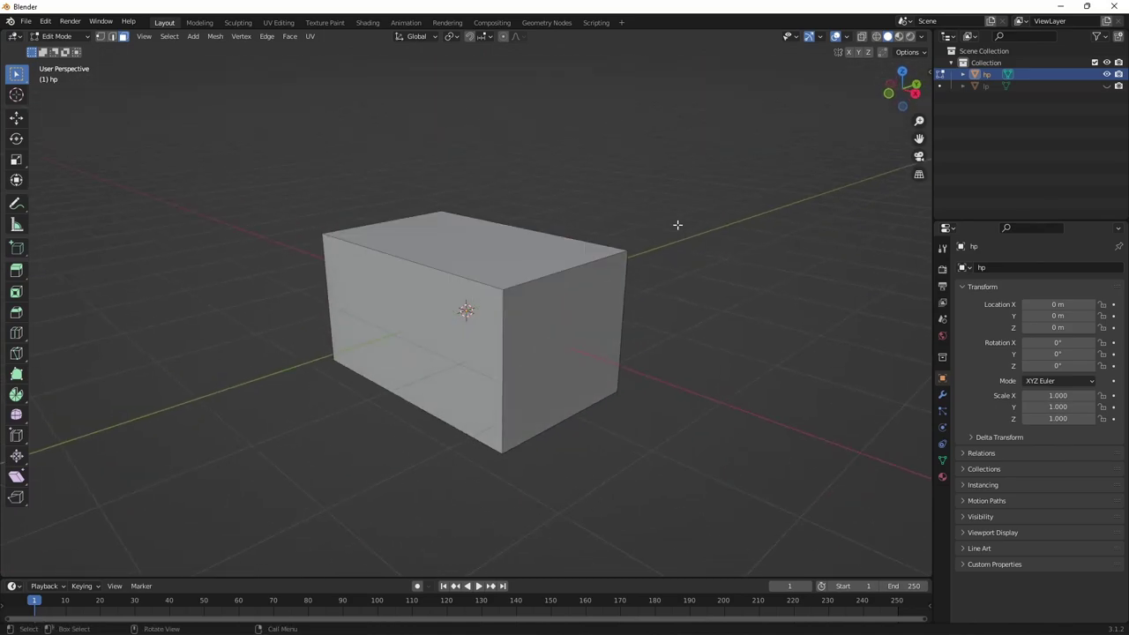
Subdivide the whole hp mesh with 7 cuts.
{"action": "key", "text": "a"}
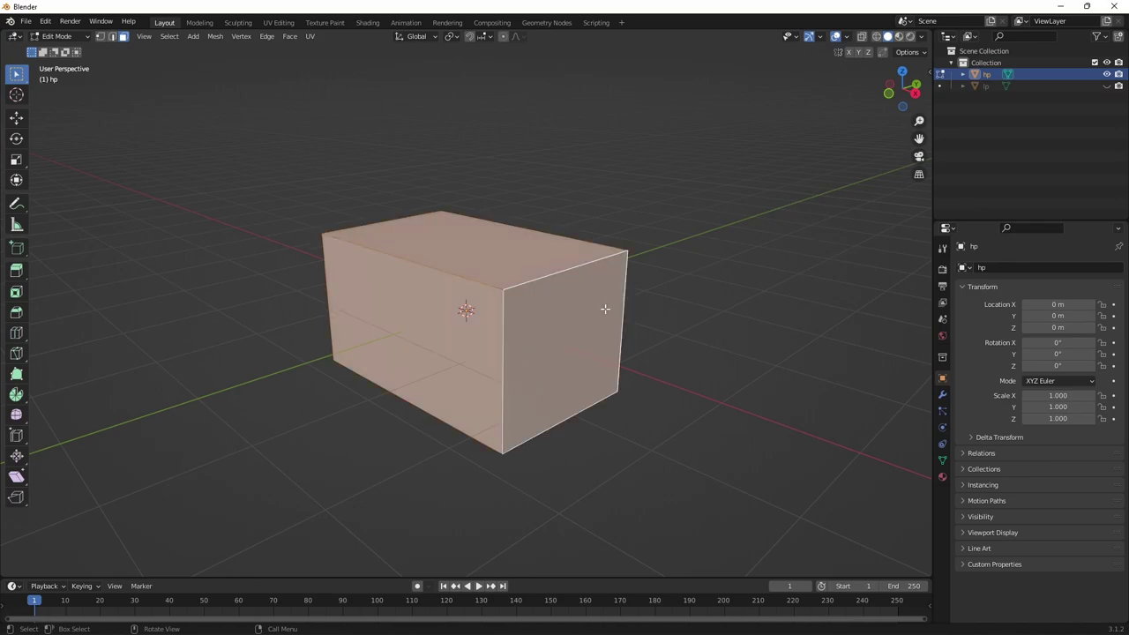
{"action": "right_click", "coordinate": [604, 309]}
{"action": "left_click", "coordinate": [604, 308]}
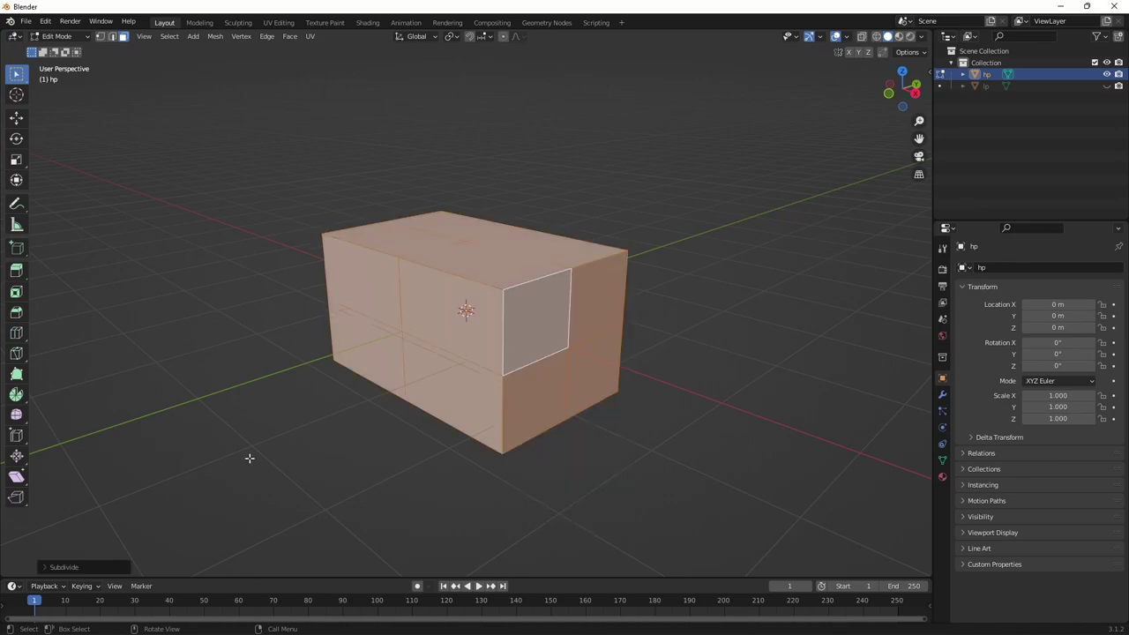
{"action": "left_click", "coordinate": [75, 567]}
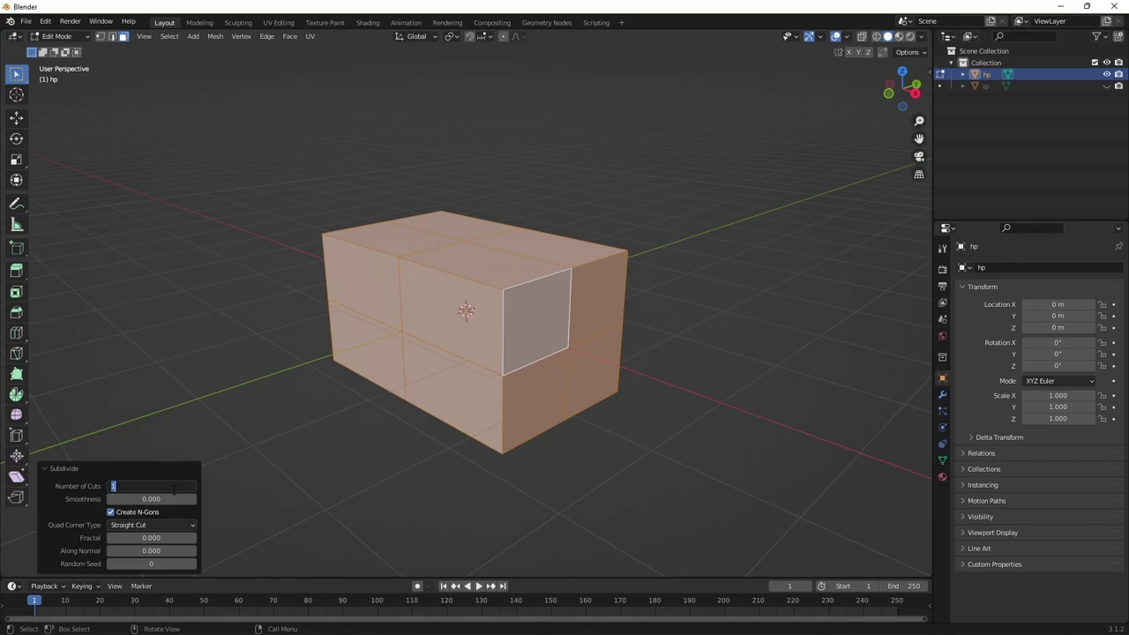
{"action": "type", "text": "5"}
{"action": "key", "text": "Return"}
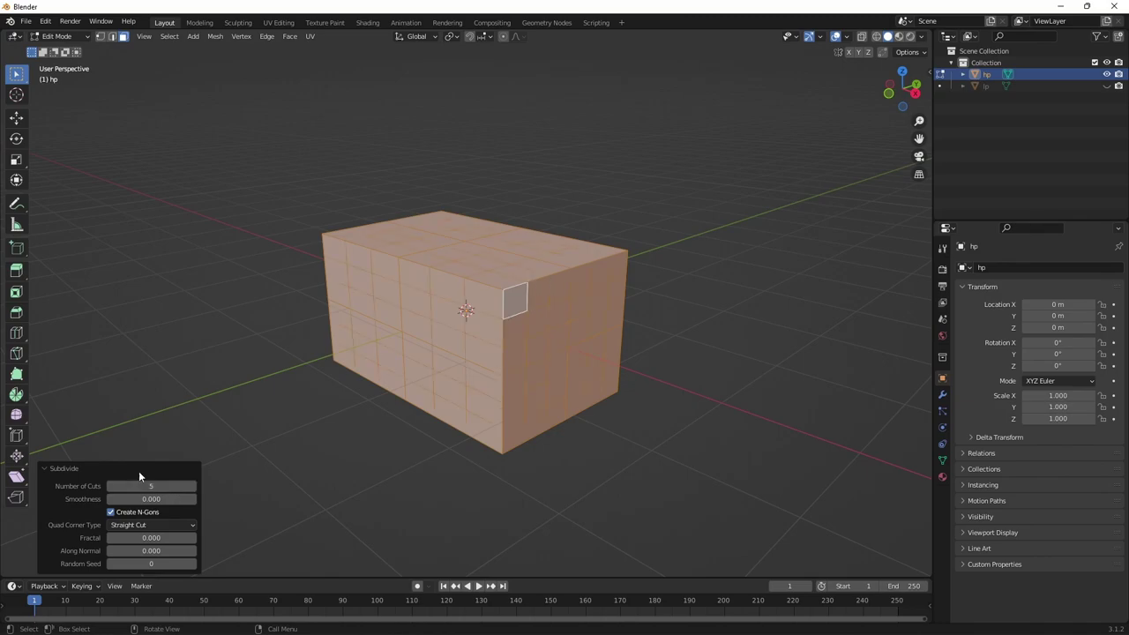
{"action": "left_click", "coordinate": [193, 486]}
{"action": "left_click", "coordinate": [193, 486]}
From top view, box-select and delete the top faces, then return to Object Mode.
{"action": "left_click", "coordinate": [334, 414]}
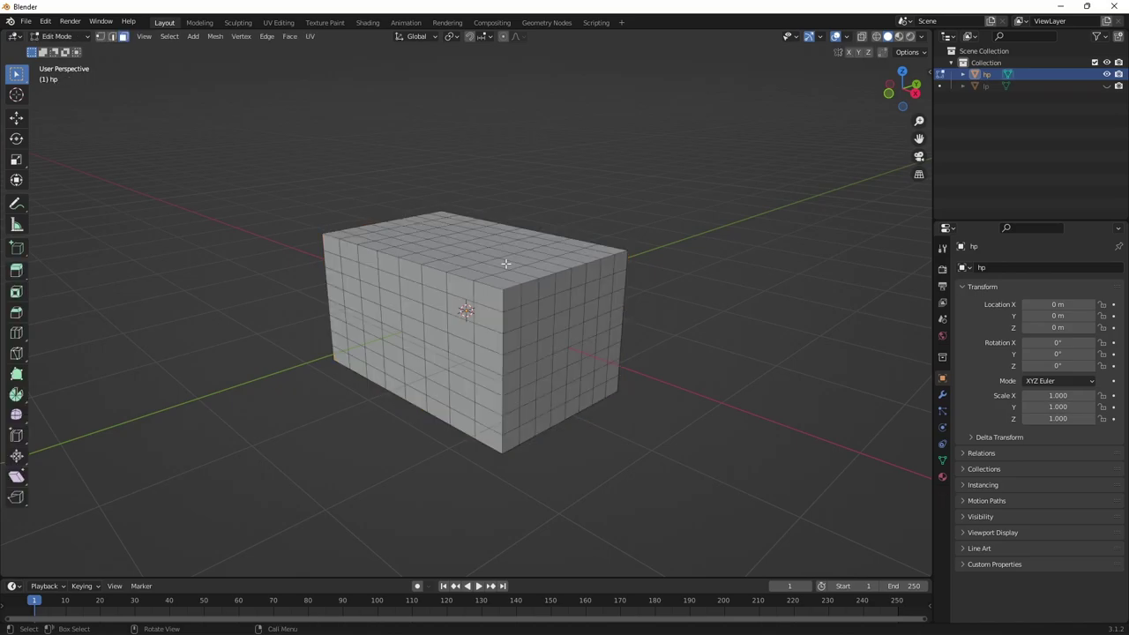
{"action": "left_click", "coordinate": [901, 71]}
{"action": "left_click_drag", "start_coordinate": [354, 238], "coordinate": [558, 364]}
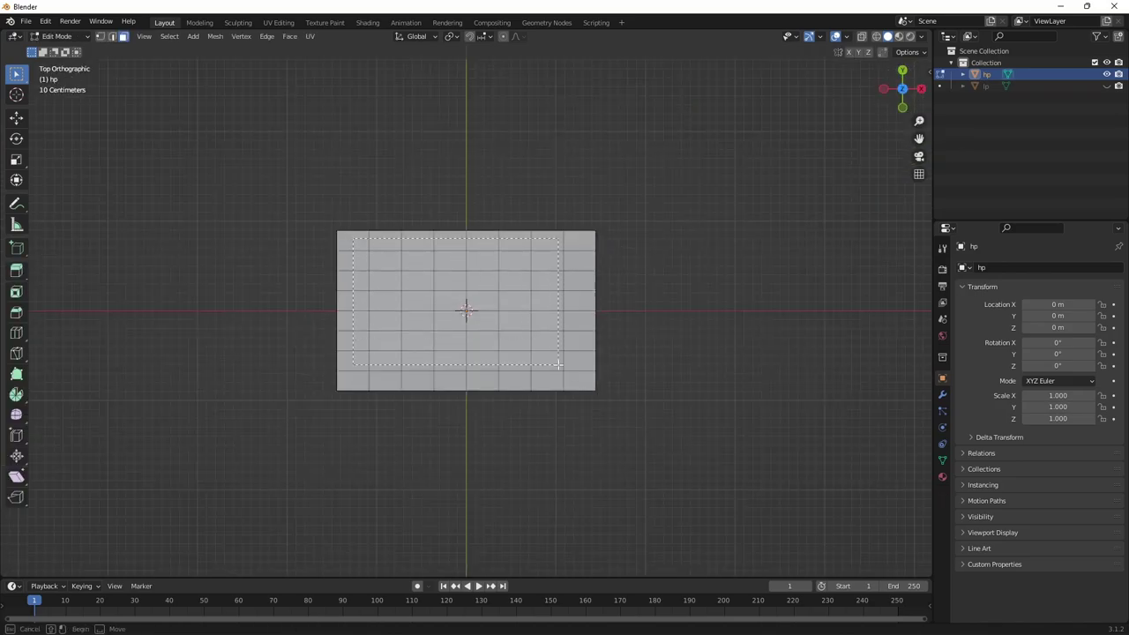
{"action": "mouse_move", "coordinate": [703, 305]}
{"action": "middle_mouse_down"}
{"action": "mouse_move", "coordinate": [641, 194]}
{"action": "mouse_move", "coordinate": [630, 222]}
{"action": "middle_mouse_up"}
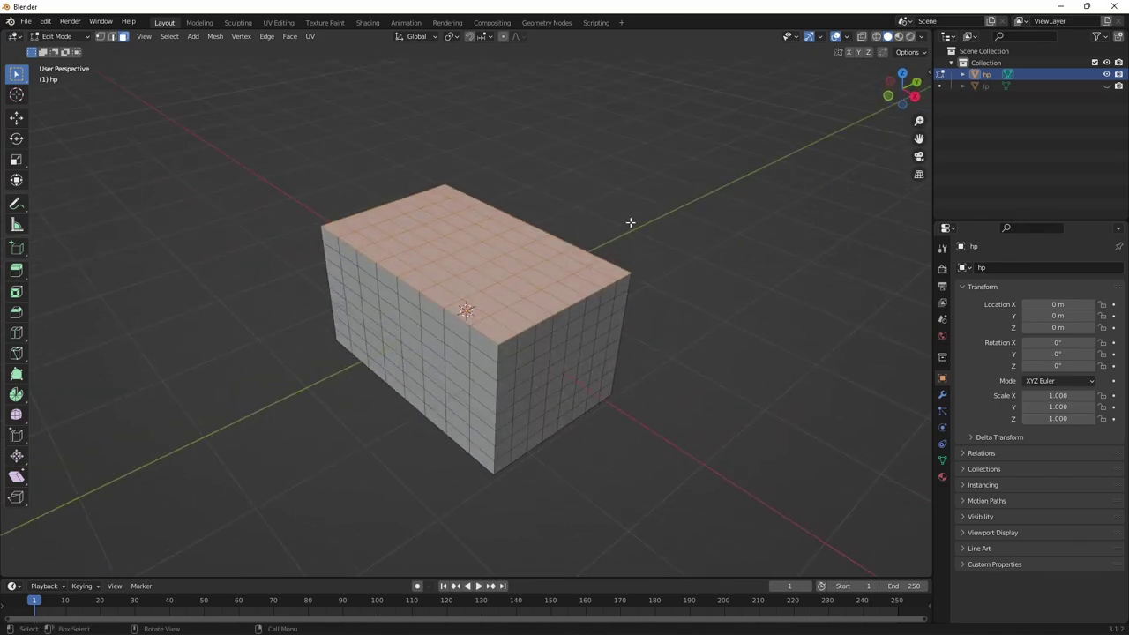
{"action": "key", "text": "x"}
{"action": "left_click", "coordinate": [622, 222]}
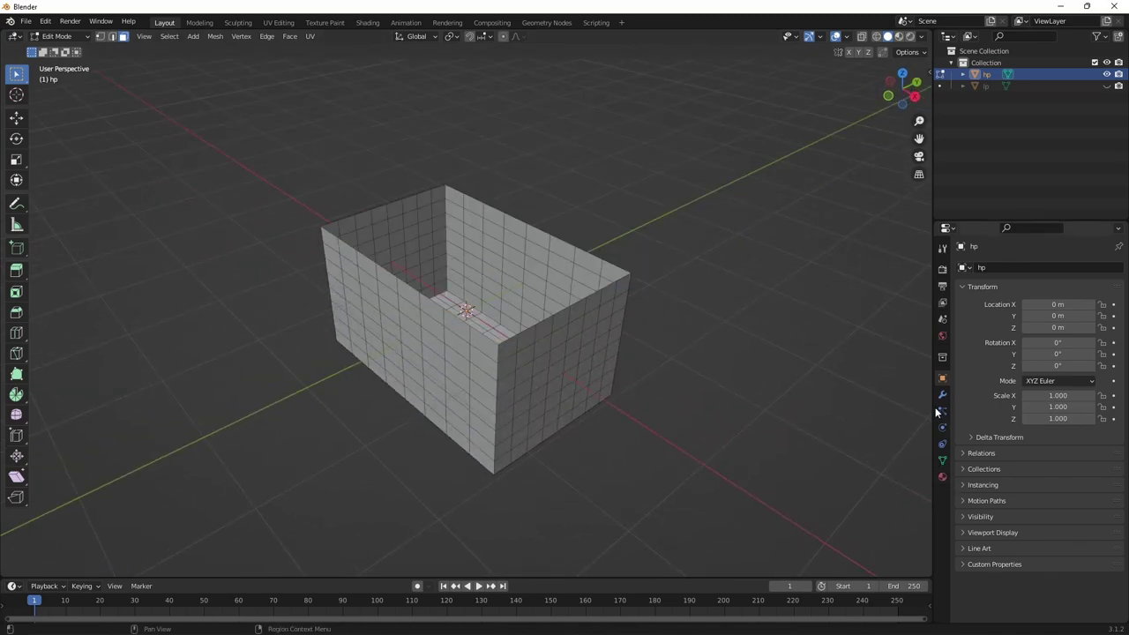
{"action": "key", "text": "Tab"}
Add a cube scaled to 0.176 and move it to X 1.4814, Z 0.46578.
{"action": "key", "text": "shift+a"}
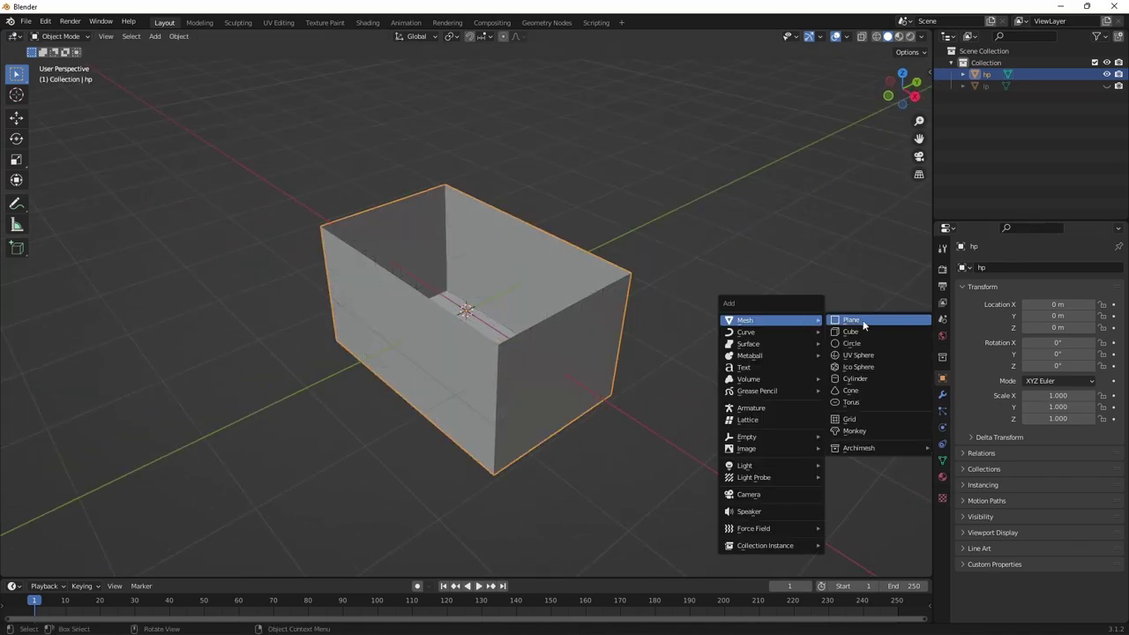
{"action": "left_click", "coordinate": [872, 331]}
{"action": "key", "text": "s"}
{"action": "left_click", "coordinate": [536, 306]}
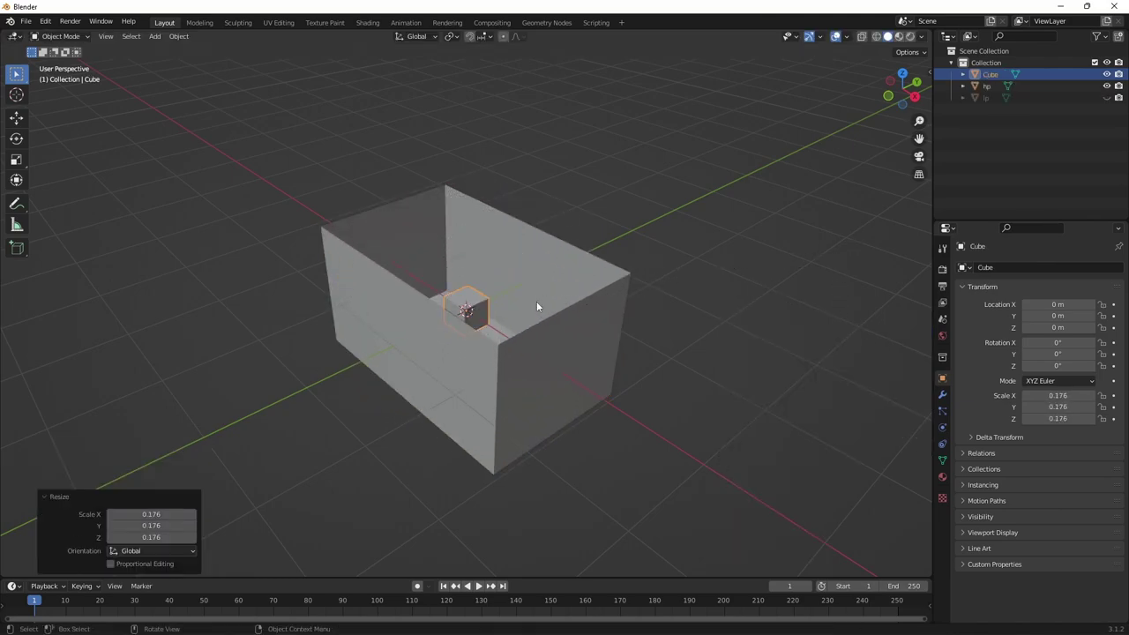
{"action": "key", "text": "g"}
{"action": "key", "text": "z"}
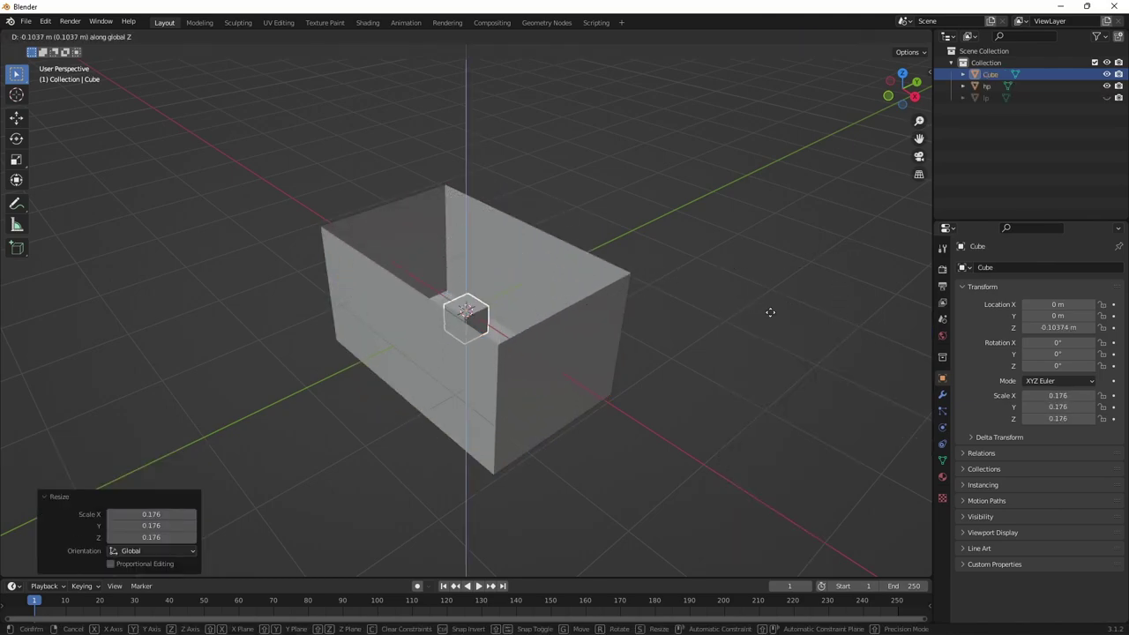
{"action": "key", "text": "x"}
{"action": "left_click", "coordinate": [799, 411]}
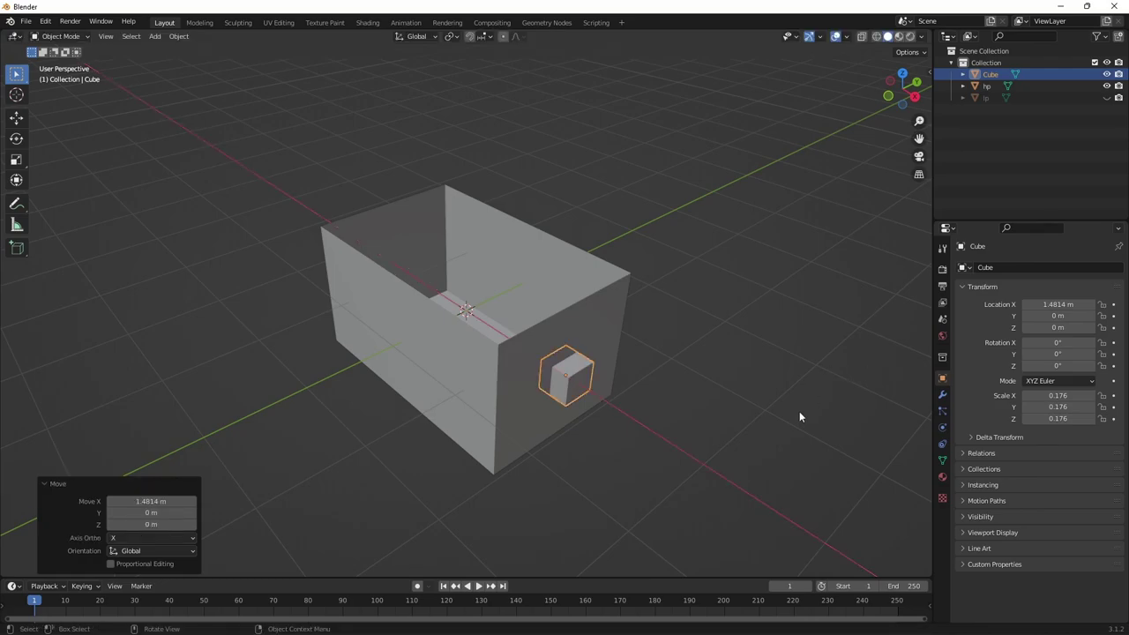
{"action": "key", "text": "g"}
{"action": "key", "text": "z"}
{"action": "left_click", "coordinate": [797, 372]}
Scale the small cube to X 0.425, Z 0.595 and Y 1.580 into a flat block.
{"action": "middle_click_drag", "start_coordinate": [797, 372], "coordinate": [763, 311]}
{"action": "key", "text": "s"}
{"action": "key", "text": "x"}
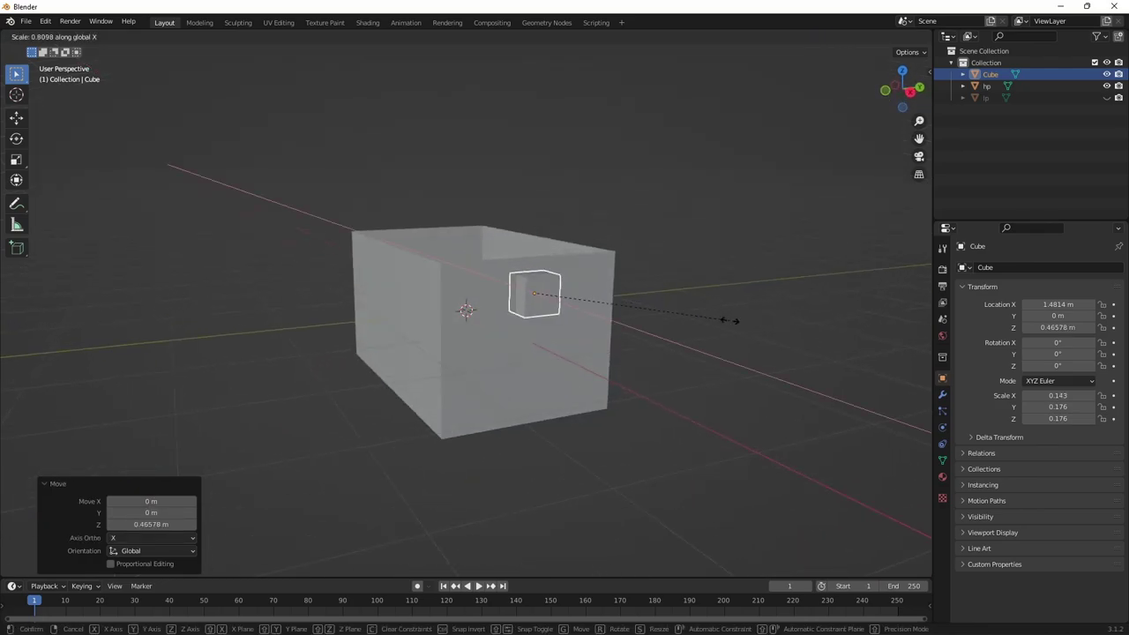
{"action": "left_click", "coordinate": [638, 295]}
{"action": "key", "text": "s"}
{"action": "key", "text": "z"}
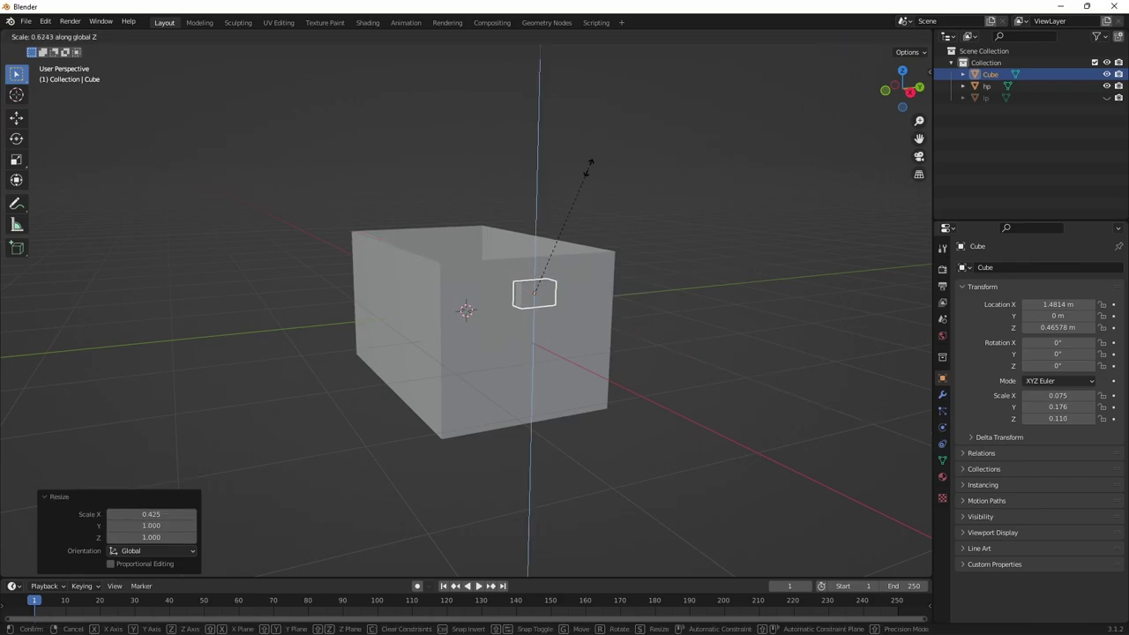
{"action": "left_click", "coordinate": [588, 171]}
{"action": "key", "text": "s"}
{"action": "key", "text": "y"}
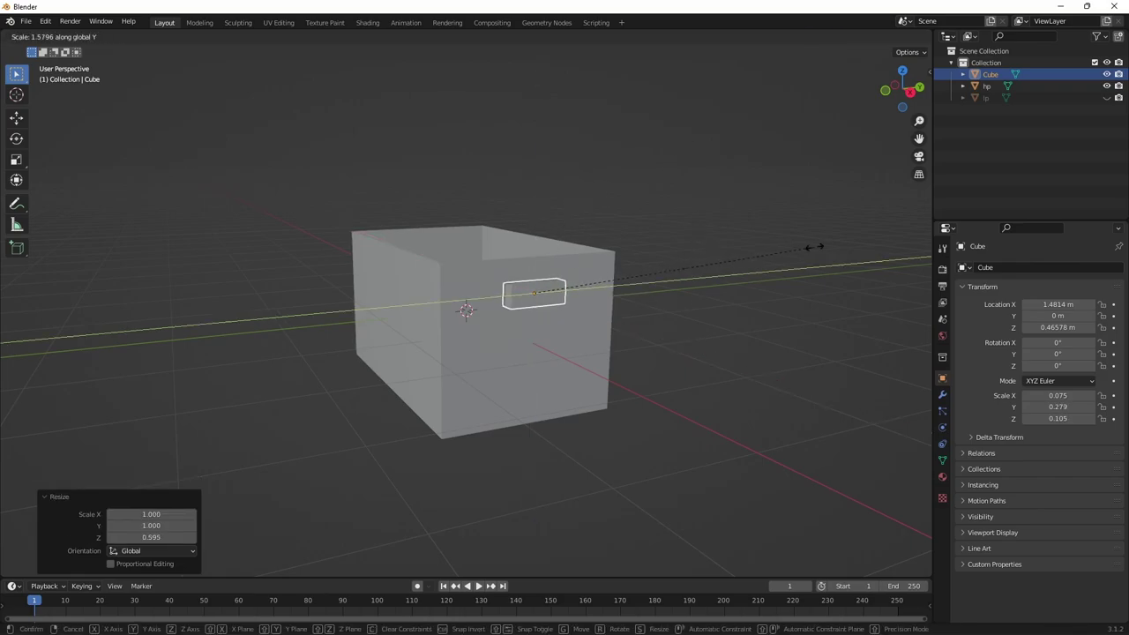
{"action": "left_click", "coordinate": [813, 245]}
Apply all transforms to the handle block.
{"action": "key", "text": "ctrl+a"}
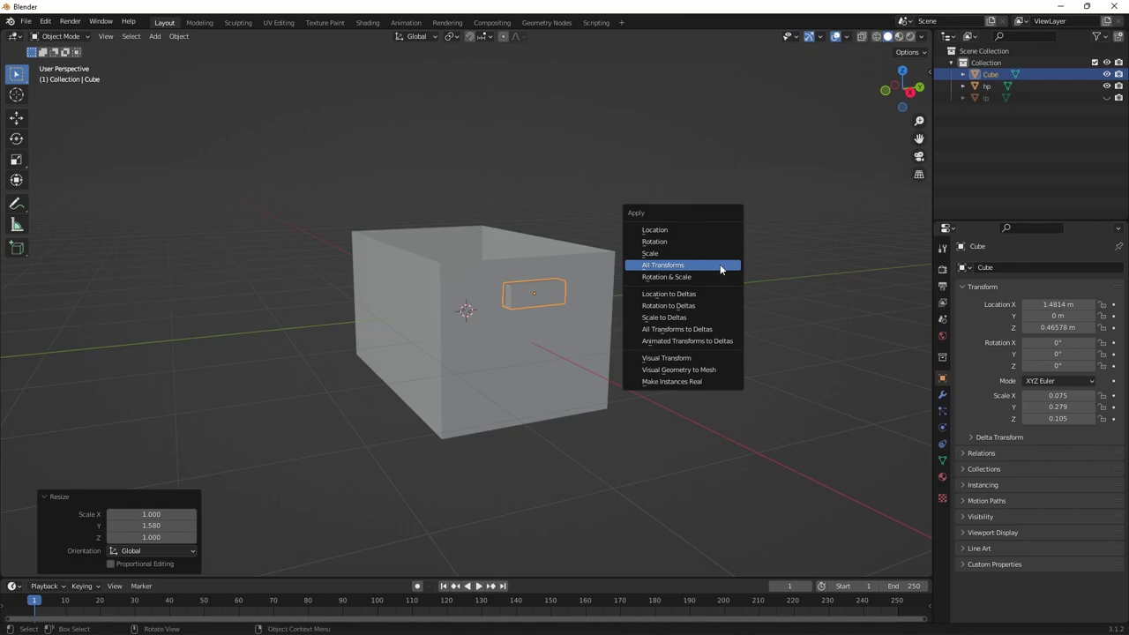
{"action": "left_click", "coordinate": [720, 267]}
{"action": "left_click", "coordinate": [943, 397]}
{"action": "left_click", "coordinate": [1023, 267]}
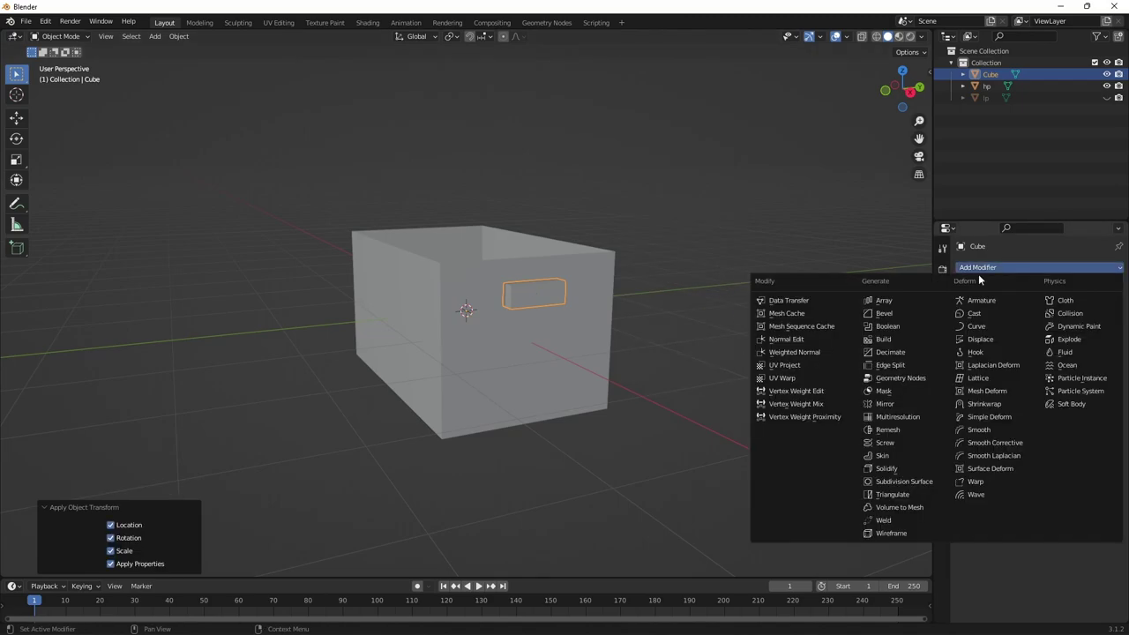
Give the handle a 0.1 m, 4-segment Bevel modifier and enable Auto Smooth under Normals.
{"action": "left_click", "coordinate": [909, 315]}
{"action": "left_click", "coordinate": [1105, 347]}
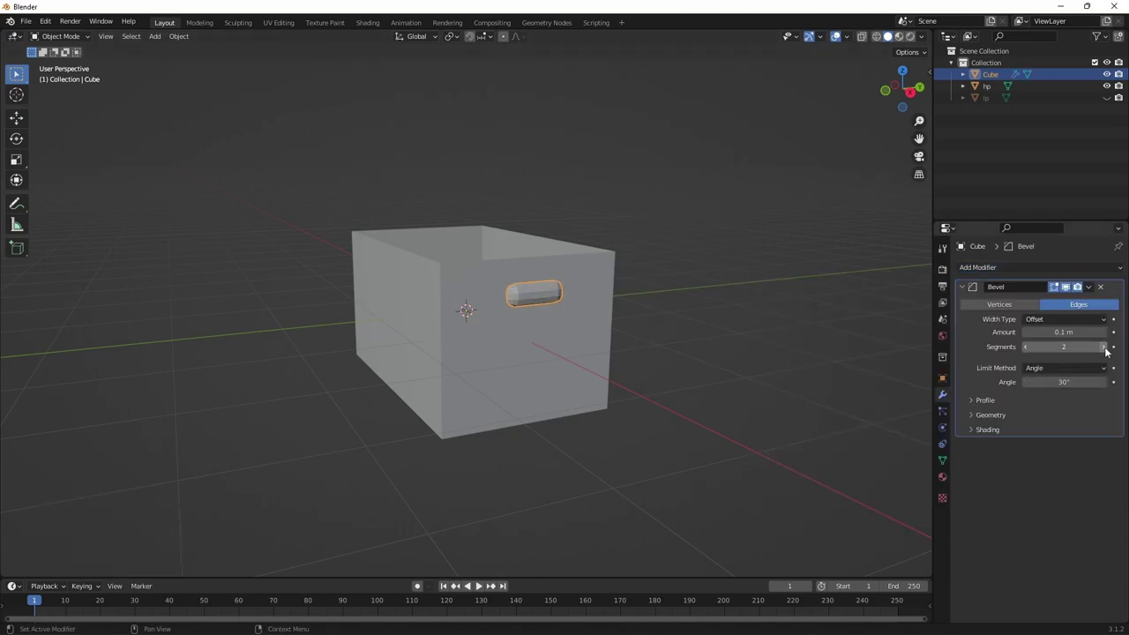
{"action": "left_click", "coordinate": [942, 460]}
{"action": "left_click", "coordinate": [977, 497]}
{"action": "left_click", "coordinate": [1025, 513]}
In top view, slide the pill handle −0.045941 m along X into the box wall.
{"action": "left_click", "coordinate": [690, 310]}
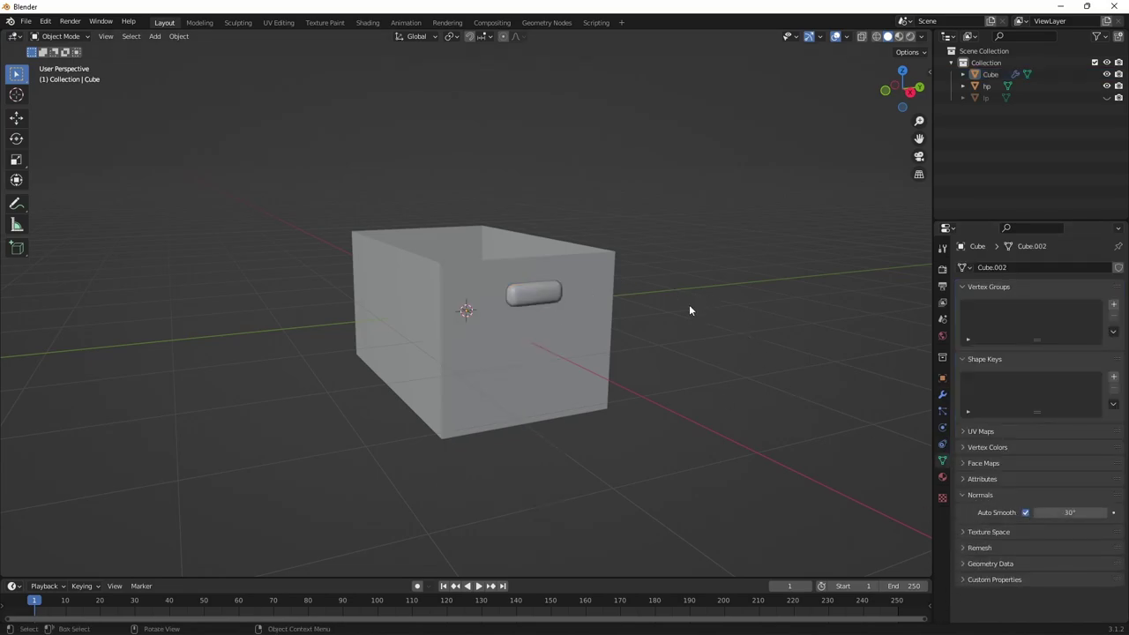
{"action": "middle_click_drag", "start_coordinate": [603, 262], "coordinate": [607, 326]}
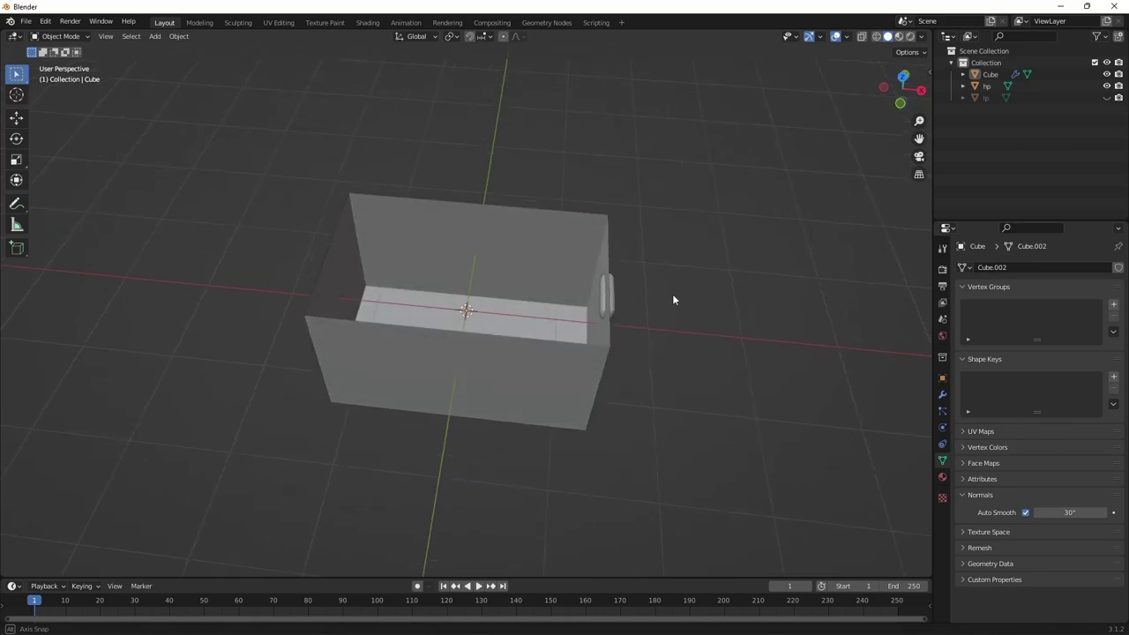
{"action": "left_click", "coordinate": [904, 77]}
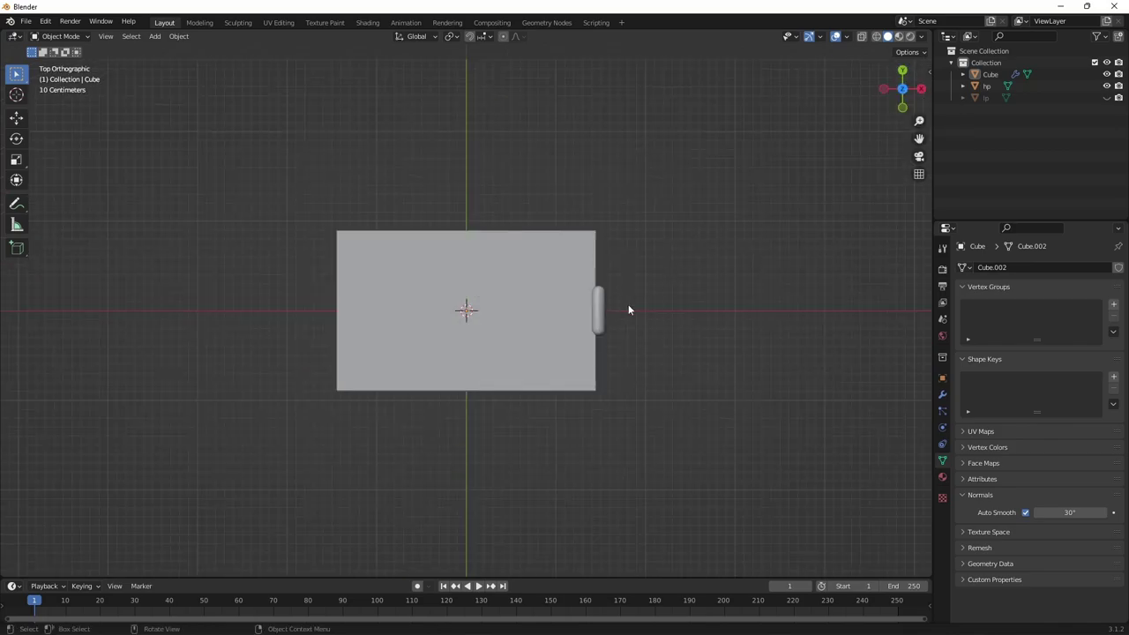
{"action": "left_click", "coordinate": [603, 320]}
{"action": "key", "text": "g"}
{"action": "key", "text": "z"}
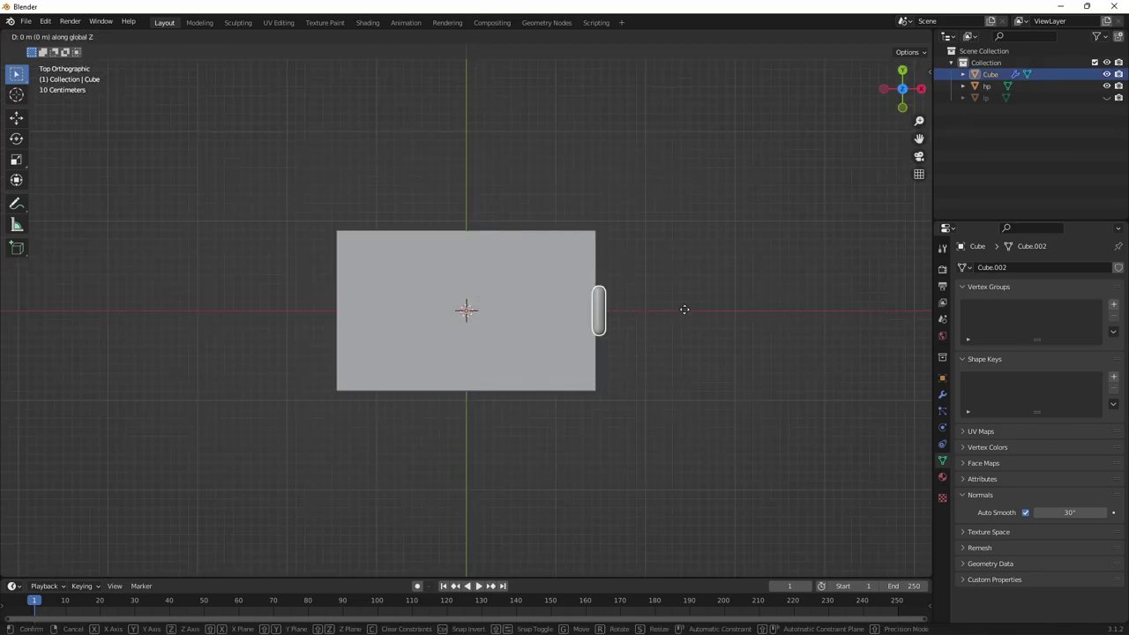
{"action": "key", "text": "x"}
{"action": "left_click", "coordinate": [675, 313]}
Duplicate the pill handle and move the copy −2.868 m along X onto the opposite wall.
{"action": "mouse_move", "coordinate": [704, 254]}
{"action": "middle_mouse_down"}
{"action": "mouse_move", "coordinate": [643, 154]}
{"action": "mouse_move", "coordinate": [610, 210]}
{"action": "middle_mouse_up"}
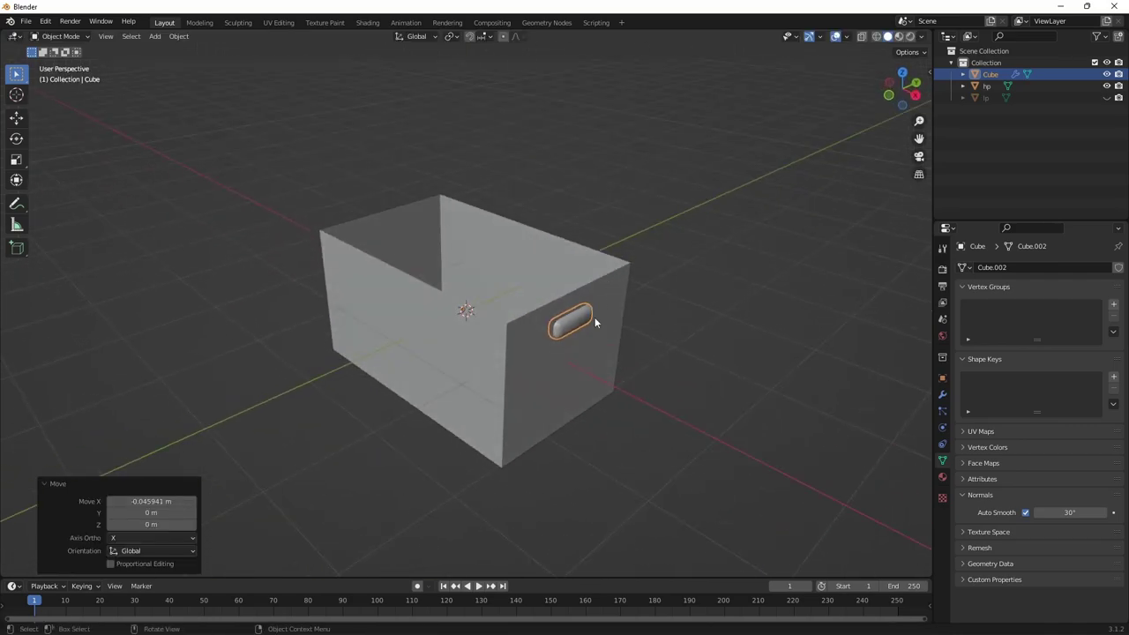
{"action": "left_click", "coordinate": [902, 72]}
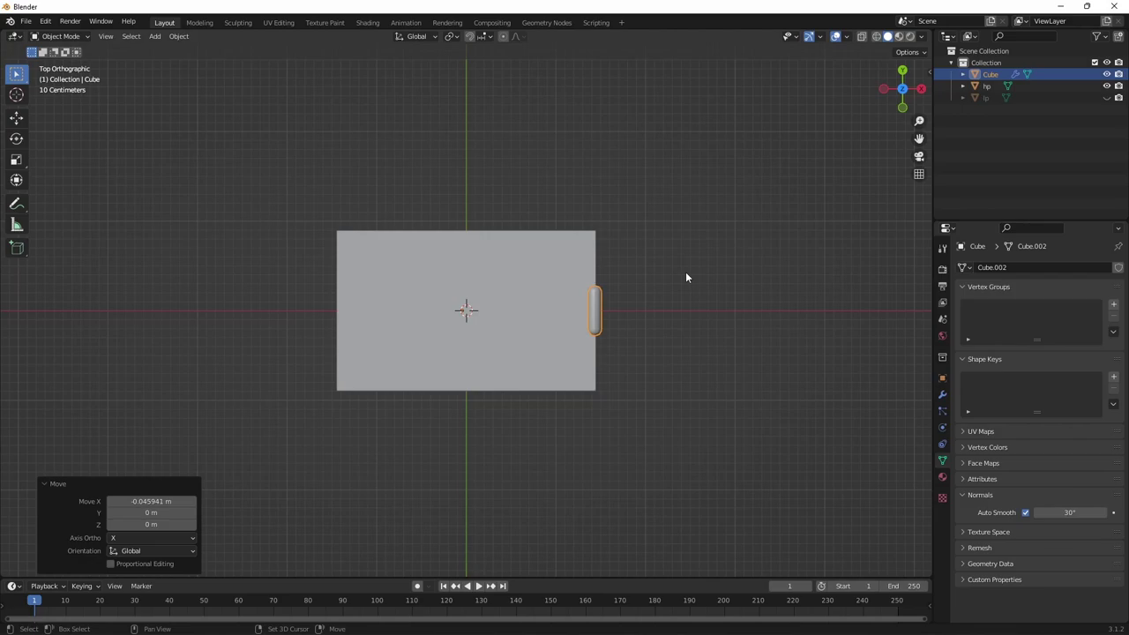
{"action": "key", "text": "shift+d"}
{"action": "key", "text": "x"}
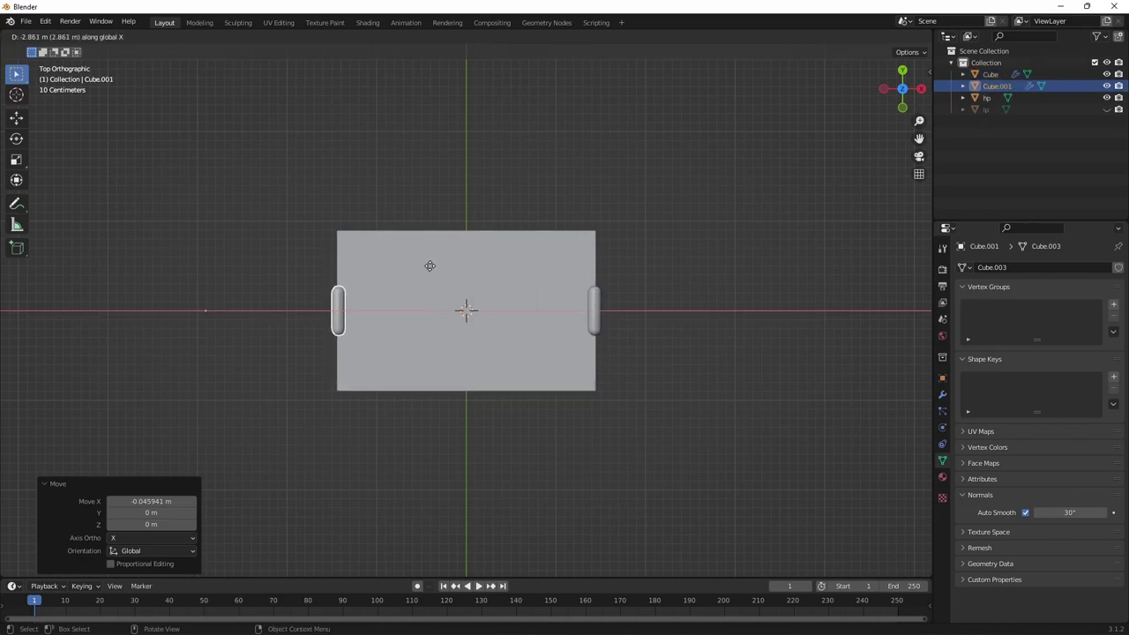
{"action": "left_click", "coordinate": [429, 271]}
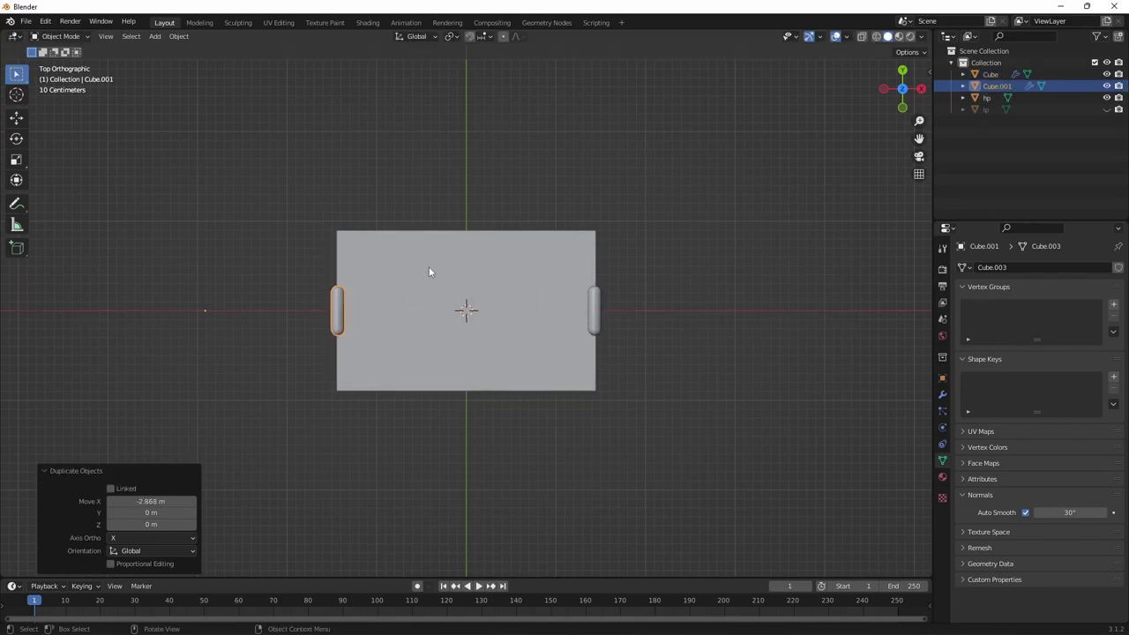
Set Origin to Geometry on both the copy and the original handle.
{"action": "right_click", "coordinate": [344, 316]}
{"action": "left_click", "coordinate": [435, 367]}
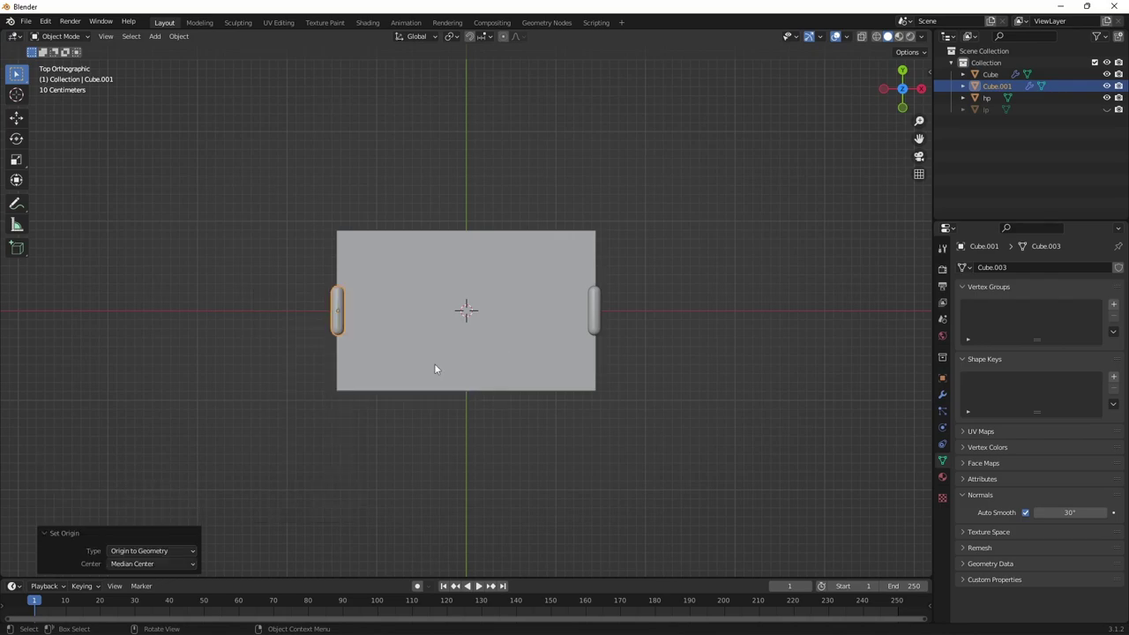
{"action": "right_click", "coordinate": [593, 320]}
{"action": "left_click", "coordinate": [660, 327]}
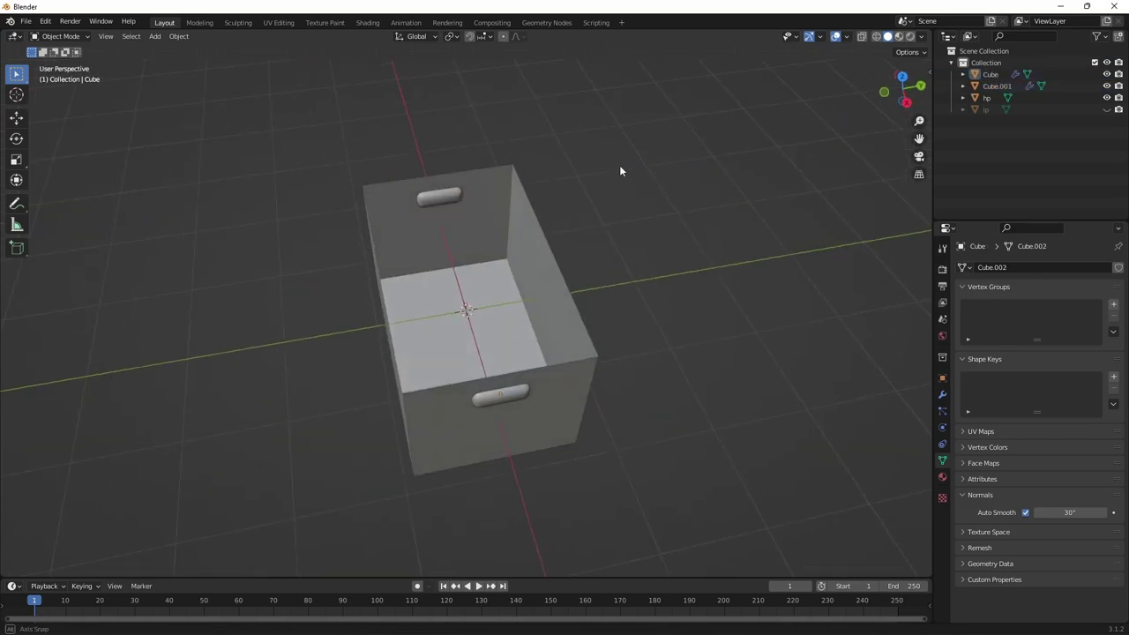
Add a Solidify modifier to the hp box to thicken its walls.
{"action": "middle_click_drag", "start_coordinate": [620, 170], "coordinate": [592, 276]}
{"action": "left_click", "coordinate": [592, 276]}
{"action": "left_click", "coordinate": [942, 395]}
{"action": "left_click", "coordinate": [994, 267]}
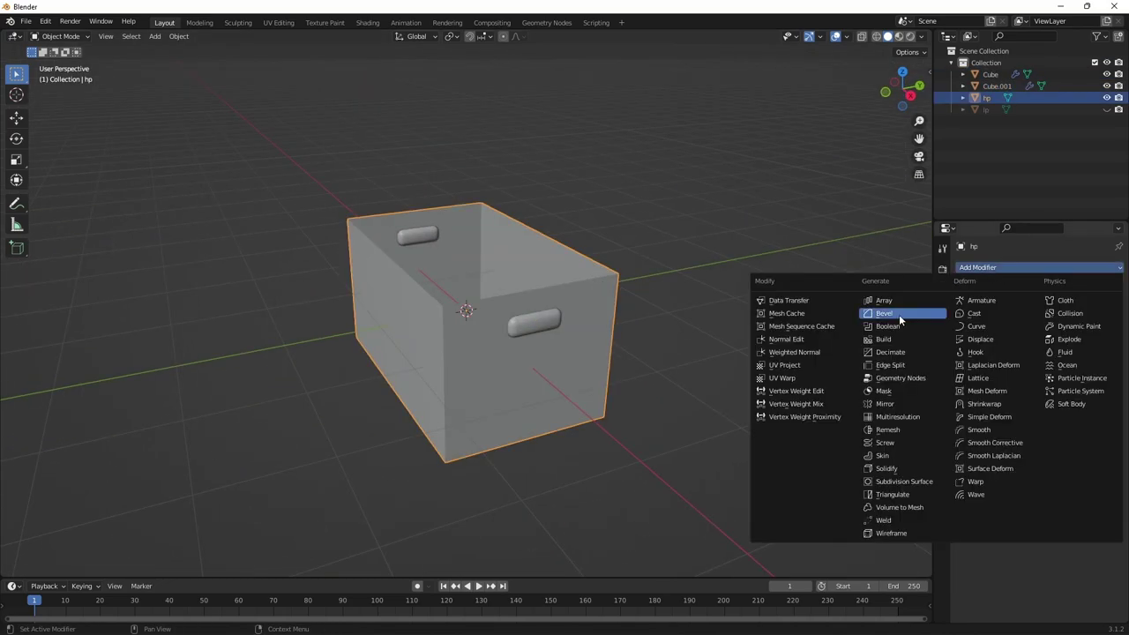
{"action": "left_click", "coordinate": [886, 468]}
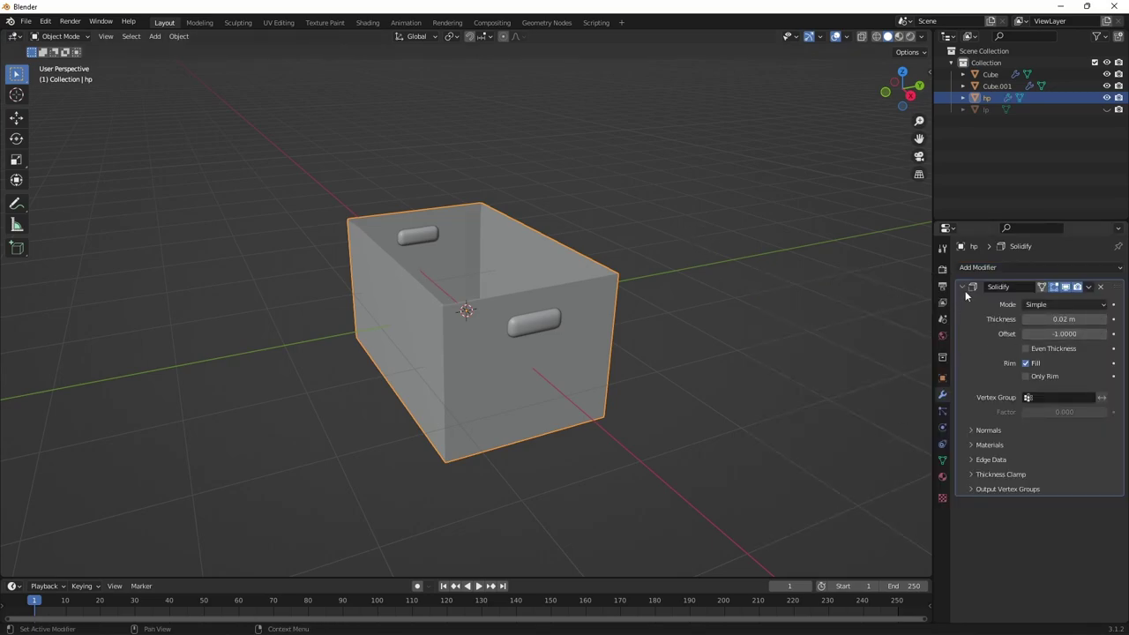
Add two Boolean Difference modifiers to hp using Cube and Cube.001 as cutters.
{"action": "left_click", "coordinate": [978, 267]}
{"action": "left_click", "coordinate": [889, 327]}
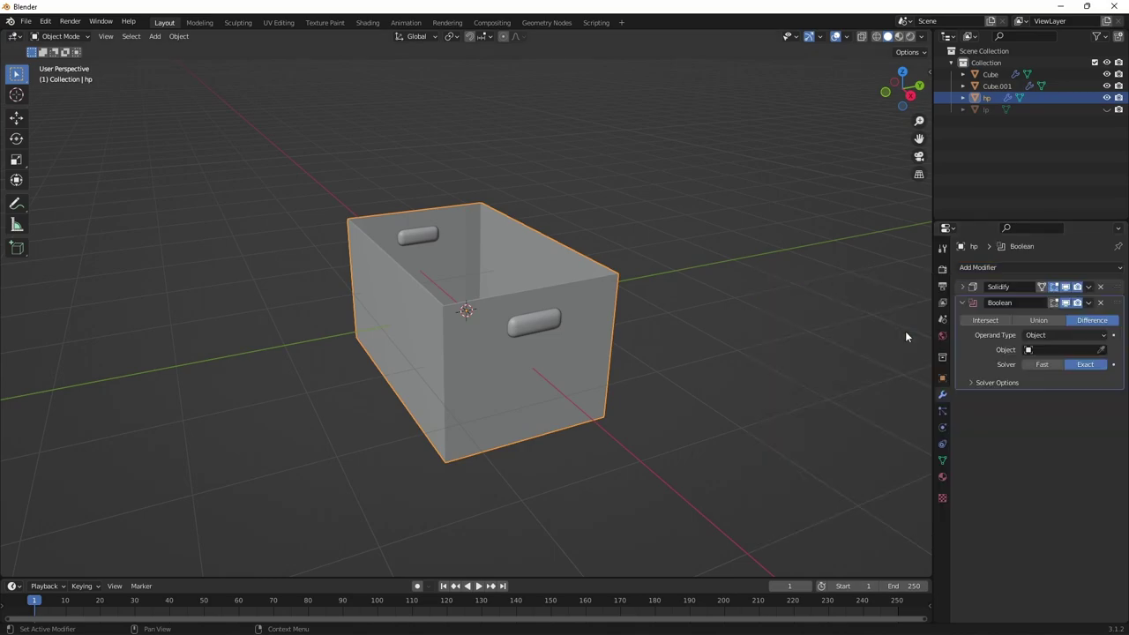
{"action": "left_click", "coordinate": [1101, 349]}
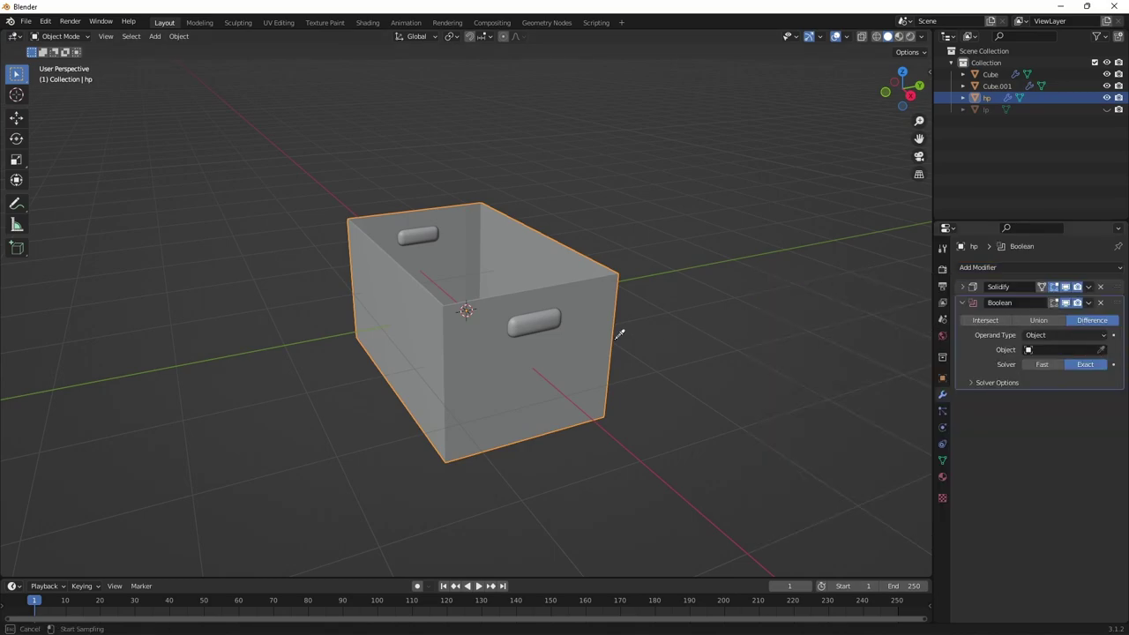
{"action": "left_click", "coordinate": [618, 333]}
{"action": "left_click", "coordinate": [978, 267]}
{"action": "left_click", "coordinate": [891, 326]}
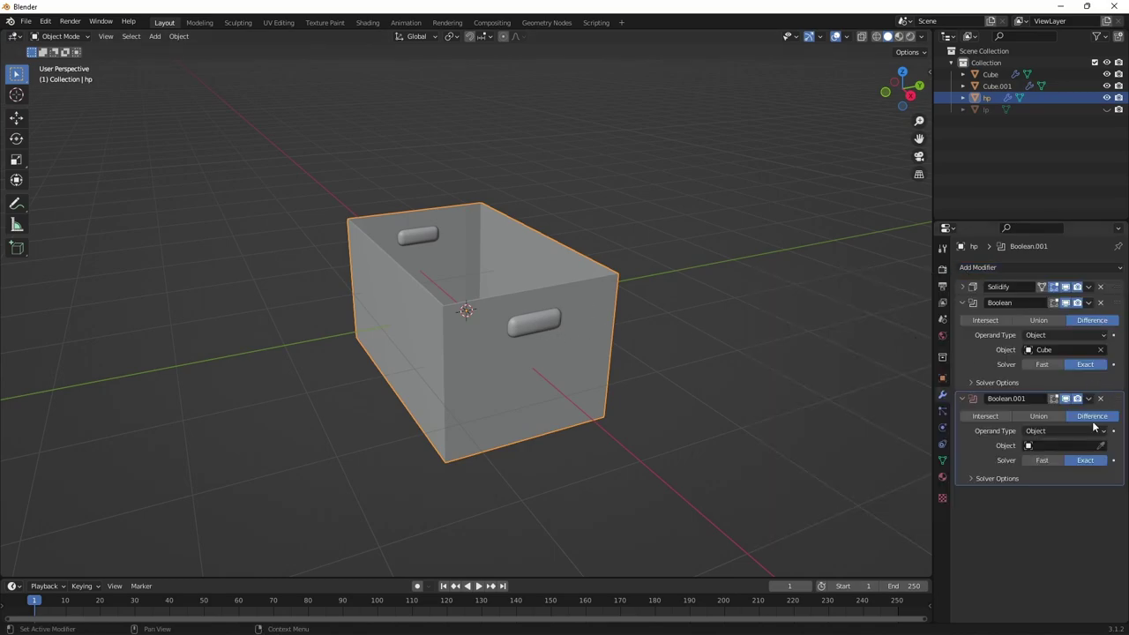
{"action": "left_click", "coordinate": [1101, 446]}
{"action": "left_click", "coordinate": [416, 235]}
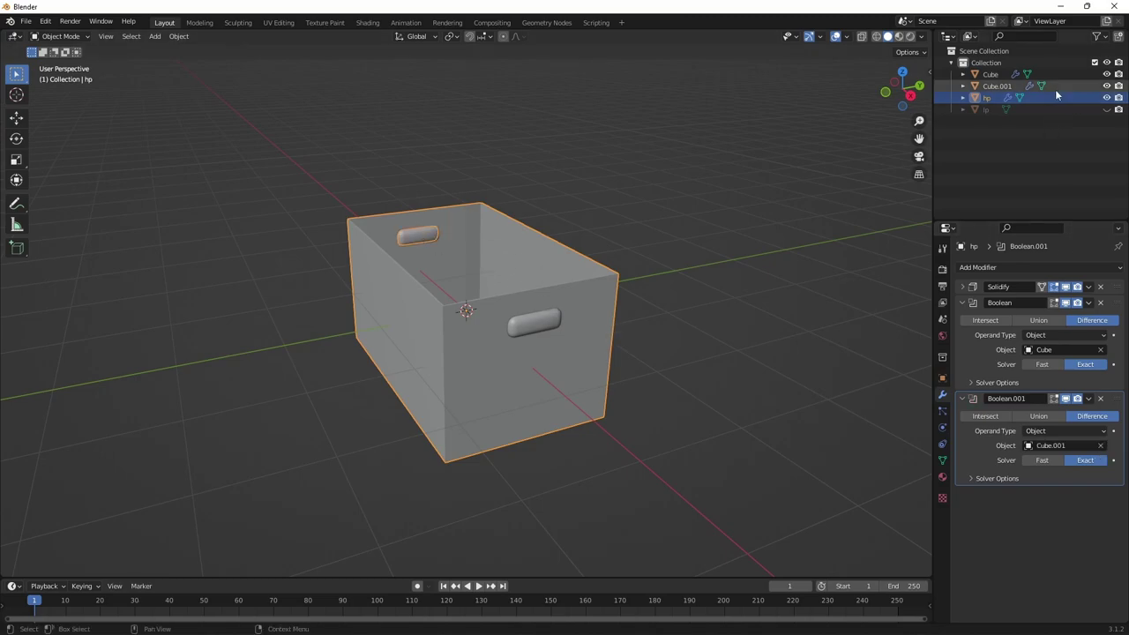
Hide both handle cutters to reveal the holes and collapse the Boolean panels.
{"action": "left_click", "coordinate": [1107, 86]}
{"action": "left_click", "coordinate": [1107, 74]}
{"action": "mouse_move", "coordinate": [676, 207]}
{"action": "middle_mouse_down"}
{"action": "mouse_move", "coordinate": [694, 157]}
{"action": "mouse_move", "coordinate": [700, 234]}
{"action": "mouse_move", "coordinate": [765, 204]}
{"action": "mouse_move", "coordinate": [829, 256]}
{"action": "middle_mouse_up"}
{"action": "left_click", "coordinate": [962, 398]}
{"action": "left_click", "coordinate": [962, 303]}
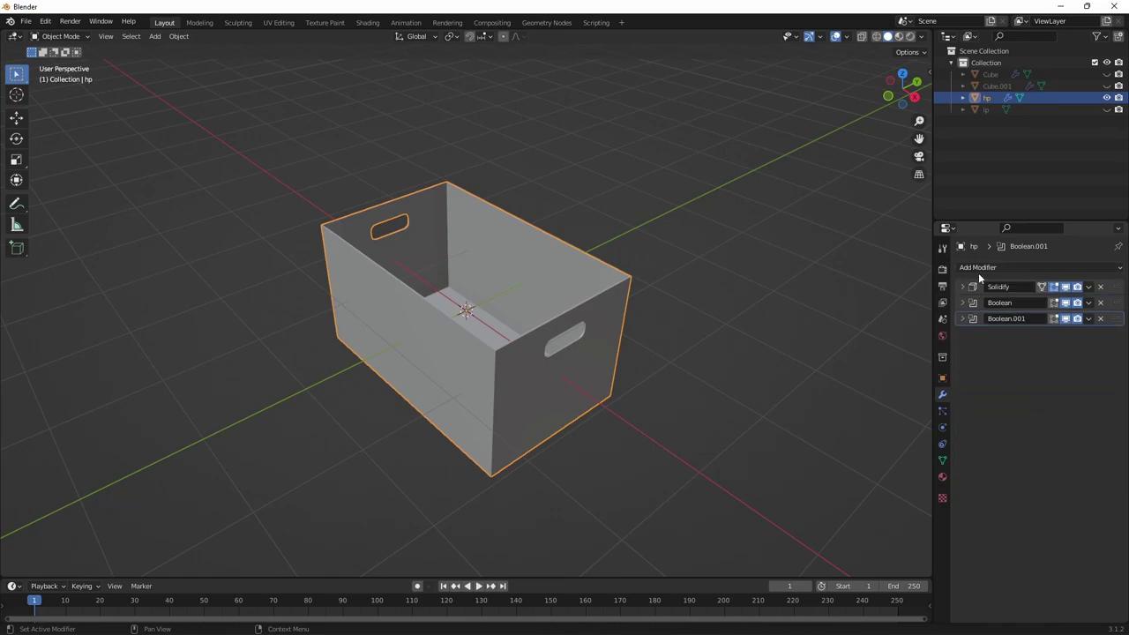
Add a Bevel modifier to the hp box.
{"action": "left_click", "coordinate": [979, 268]}
{"action": "left_click", "coordinate": [911, 315]}
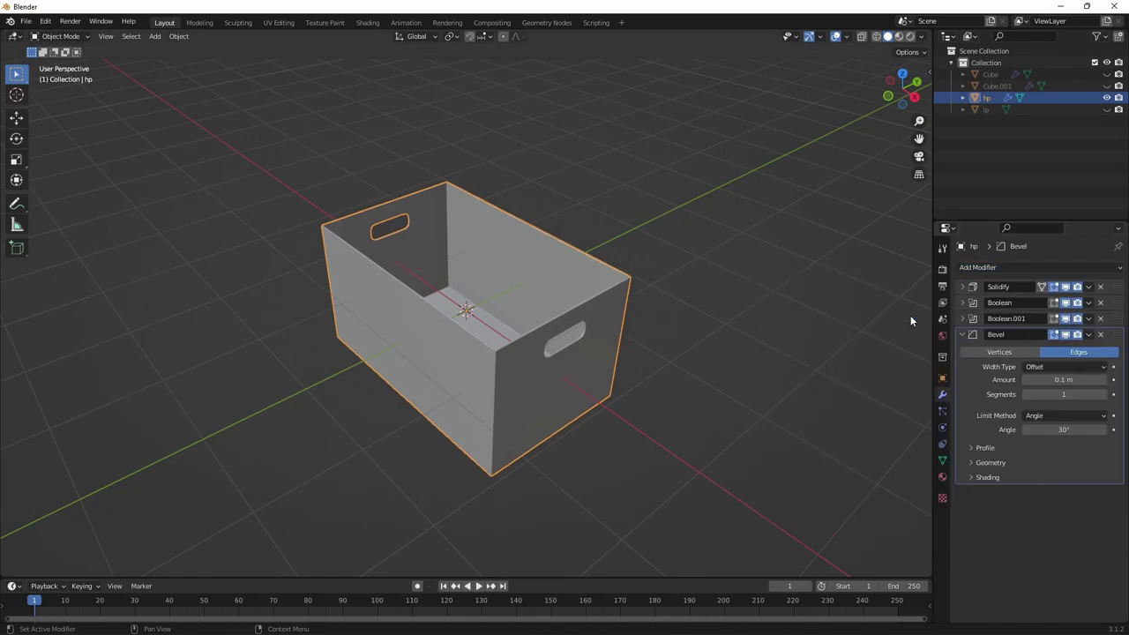
{"action": "middle_click_drag", "start_coordinate": [668, 331], "coordinate": [653, 272]}
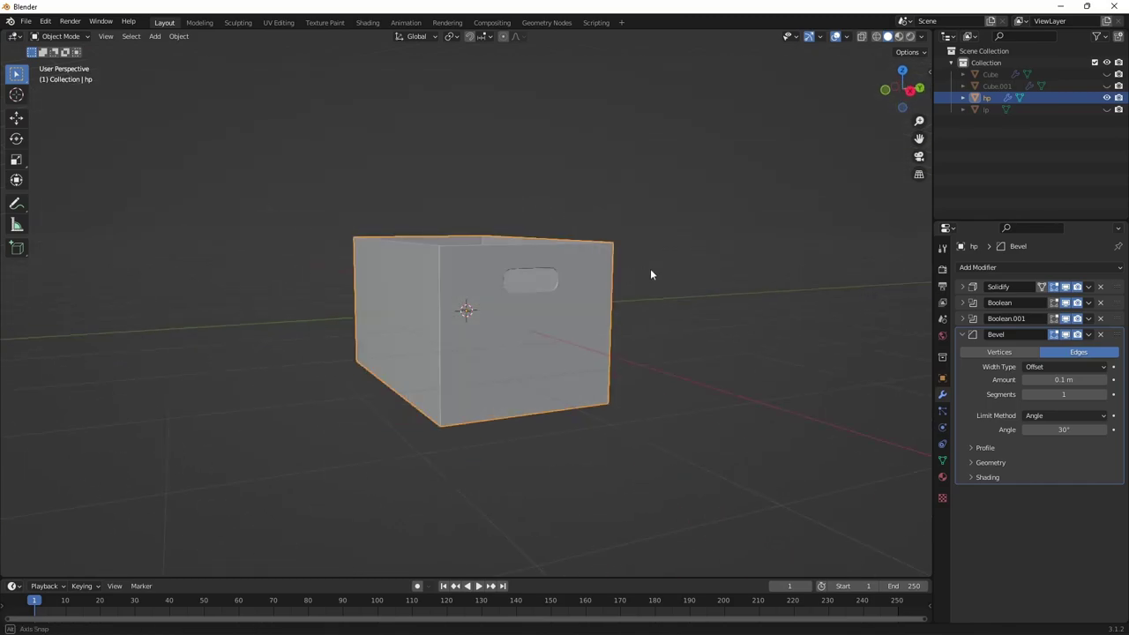
Shade the hp box smooth and enable Auto Smooth in its mesh data.
{"action": "right_click", "coordinate": [519, 303]}
{"action": "left_click", "coordinate": [544, 264]}
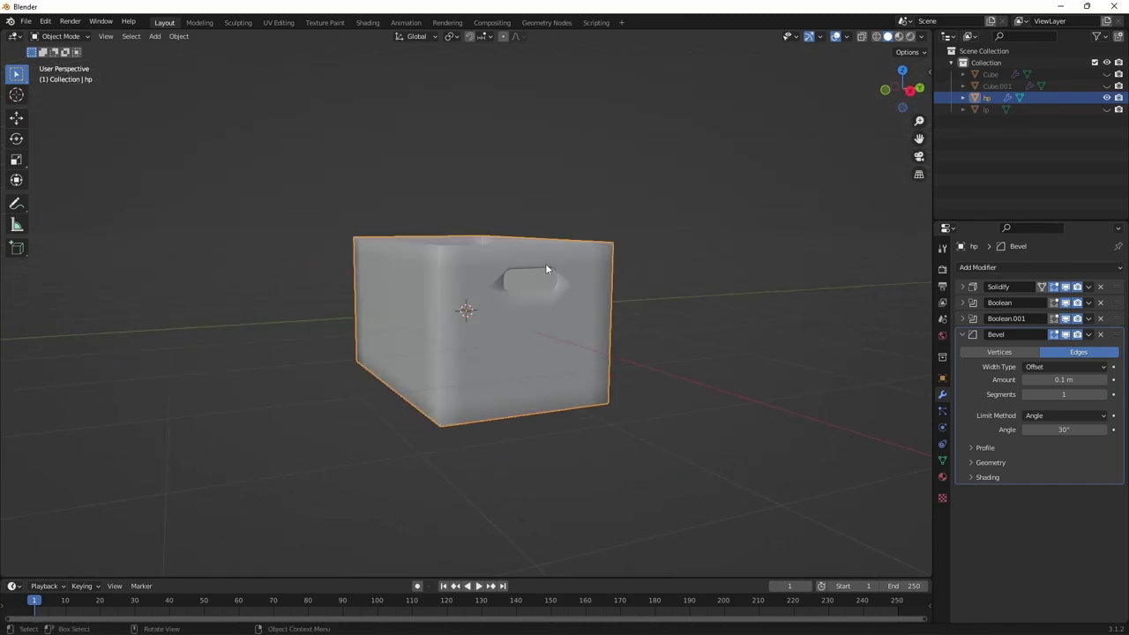
{"action": "left_click", "coordinate": [943, 461]}
{"action": "left_click", "coordinate": [1025, 513]}
Set the Bevel to 2 segments and drag it up just below Solidify, above both Booleans.
{"action": "left_click", "coordinate": [731, 303]}
{"action": "scroll", "coordinate": [597, 241], "scroll_direction": "up", "scroll_amount": 4}
{"action": "mouse_move", "coordinate": [597, 242]}
{"action": "middle_mouse_down"}
{"action": "mouse_move", "coordinate": [732, 243]}
{"action": "mouse_move", "coordinate": [715, 261]}
{"action": "middle_mouse_up"}
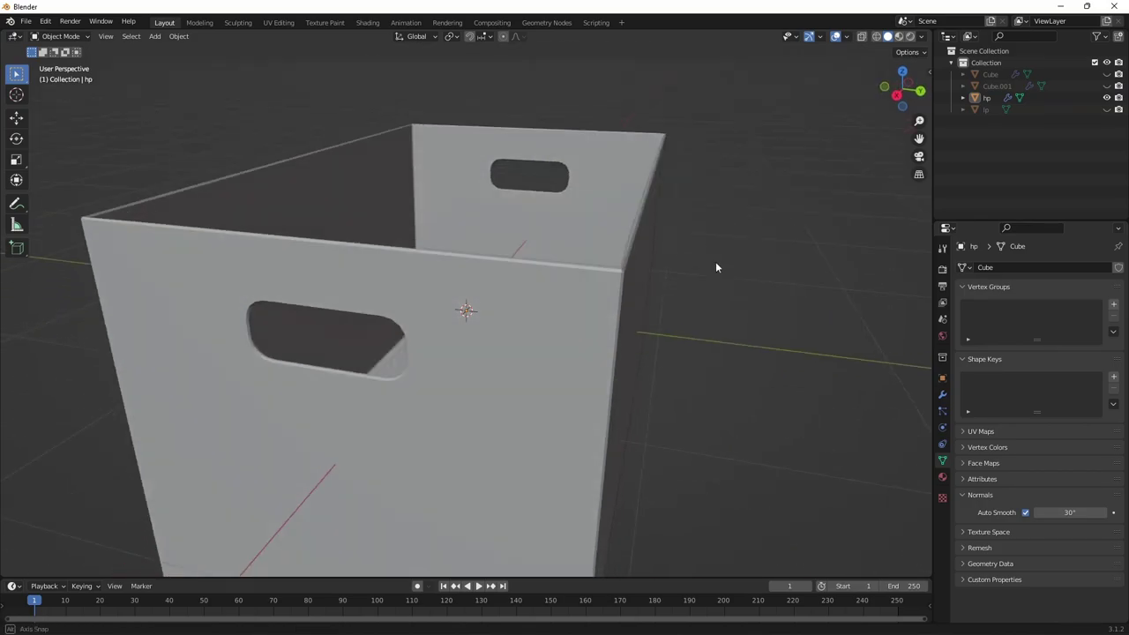
{"action": "left_click", "coordinate": [539, 325]}
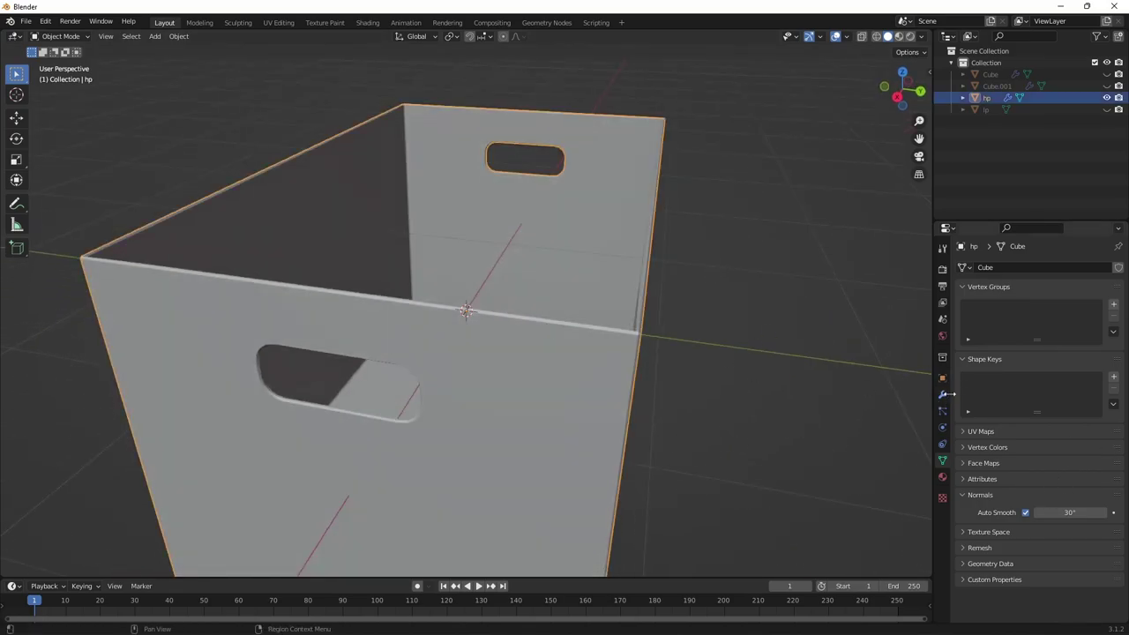
{"action": "left_click", "coordinate": [942, 395]}
{"action": "left_click", "coordinate": [1105, 396]}
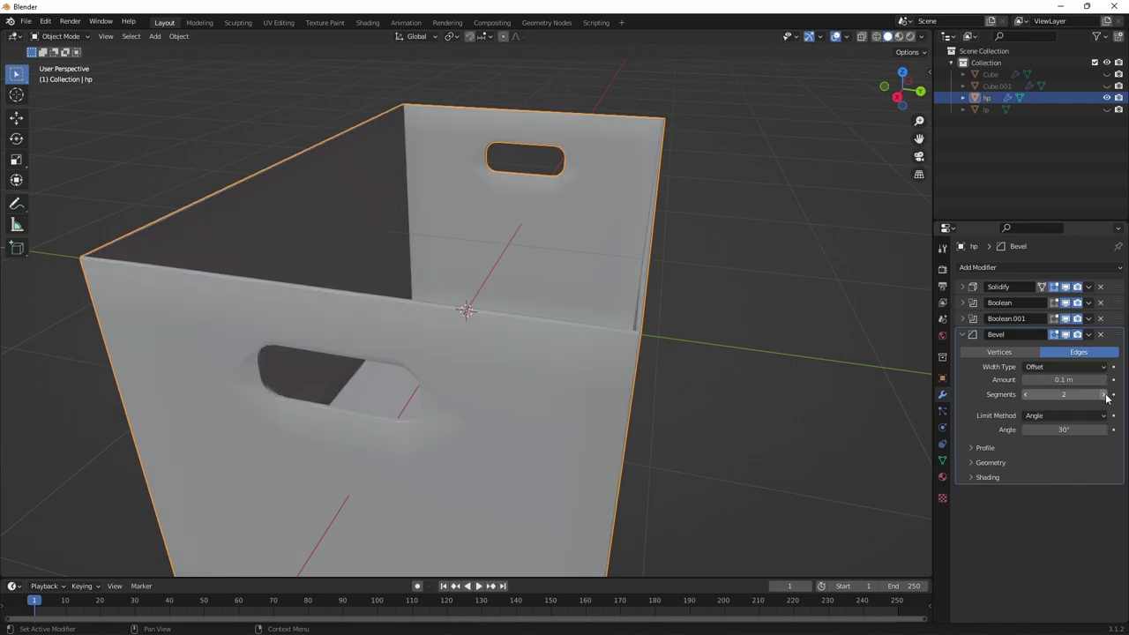
{"action": "left_click", "coordinate": [1105, 395]}
{"action": "middle_click_drag", "start_coordinate": [513, 366], "coordinate": [495, 323]}
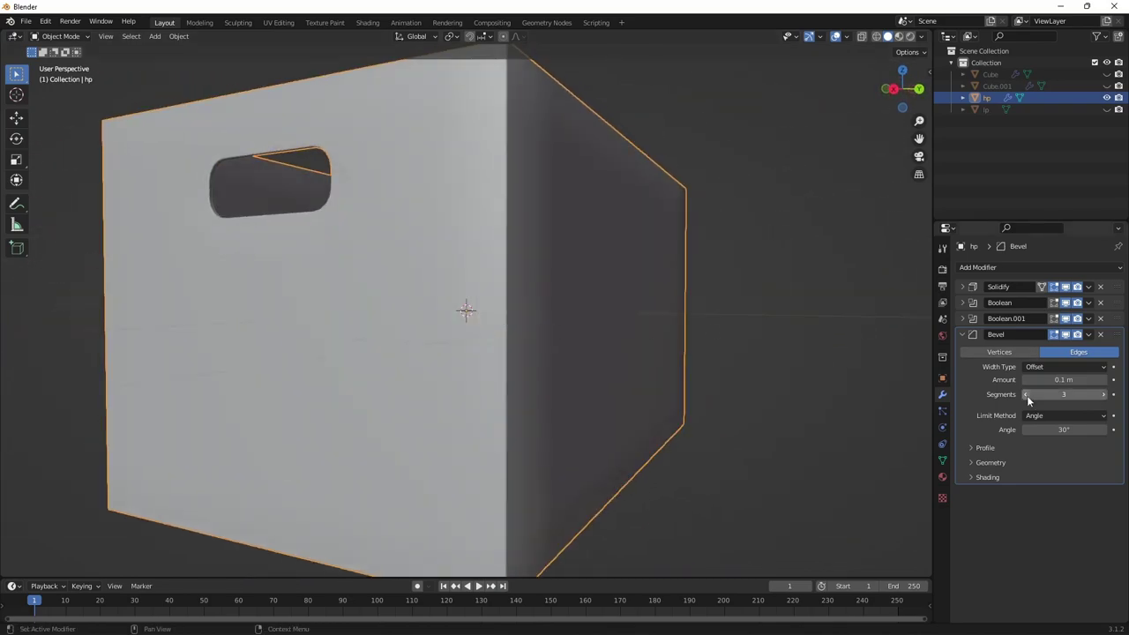
{"action": "left_click", "coordinate": [1026, 395]}
{"action": "left_click", "coordinate": [1026, 395]}
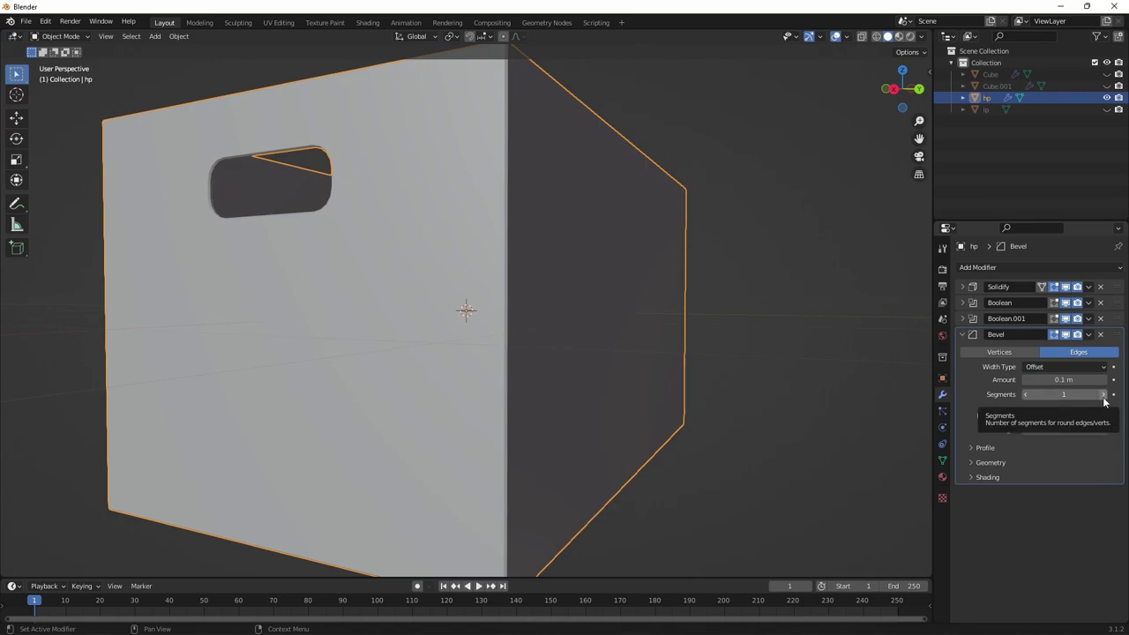
{"action": "left_click_drag", "start_coordinate": [1104, 402], "coordinate": [1103, 396]}
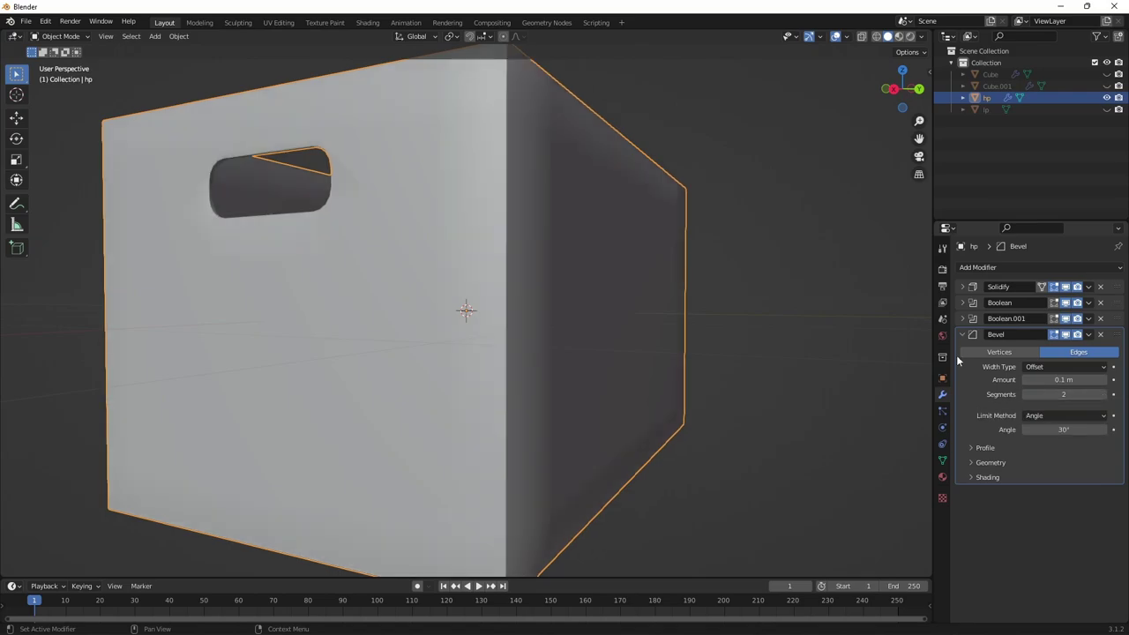
{"action": "left_click", "coordinate": [1092, 338]}
{"action": "left_click_drag", "start_coordinate": [1116, 341], "coordinate": [1115, 303]}
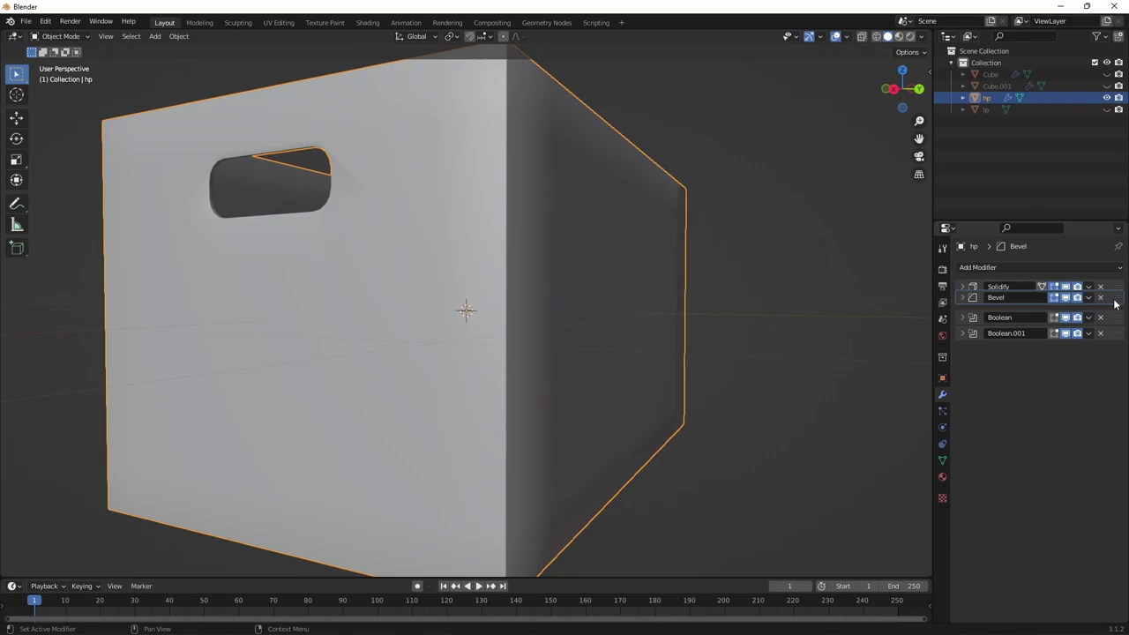
Try 3 bevel segments on the hp box, then settle back on 2.
{"action": "middle_click_drag", "start_coordinate": [555, 272], "coordinate": [491, 256]}
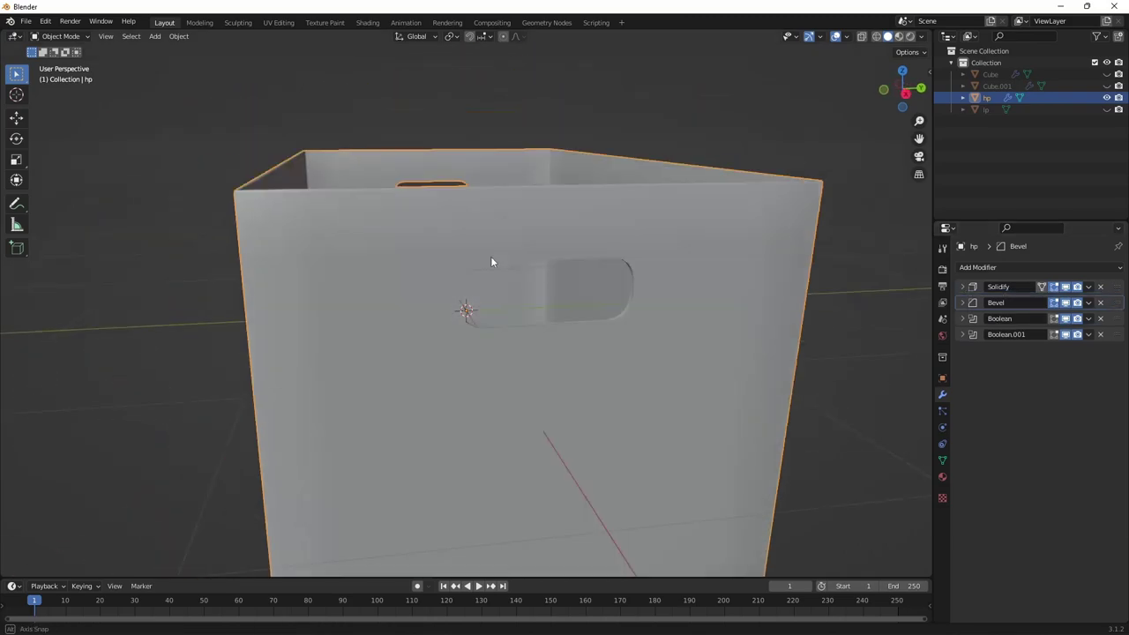
{"action": "left_click", "coordinate": [963, 303]}
{"action": "left_click_drag", "start_coordinate": [1028, 362], "coordinate": [1050, 362]}
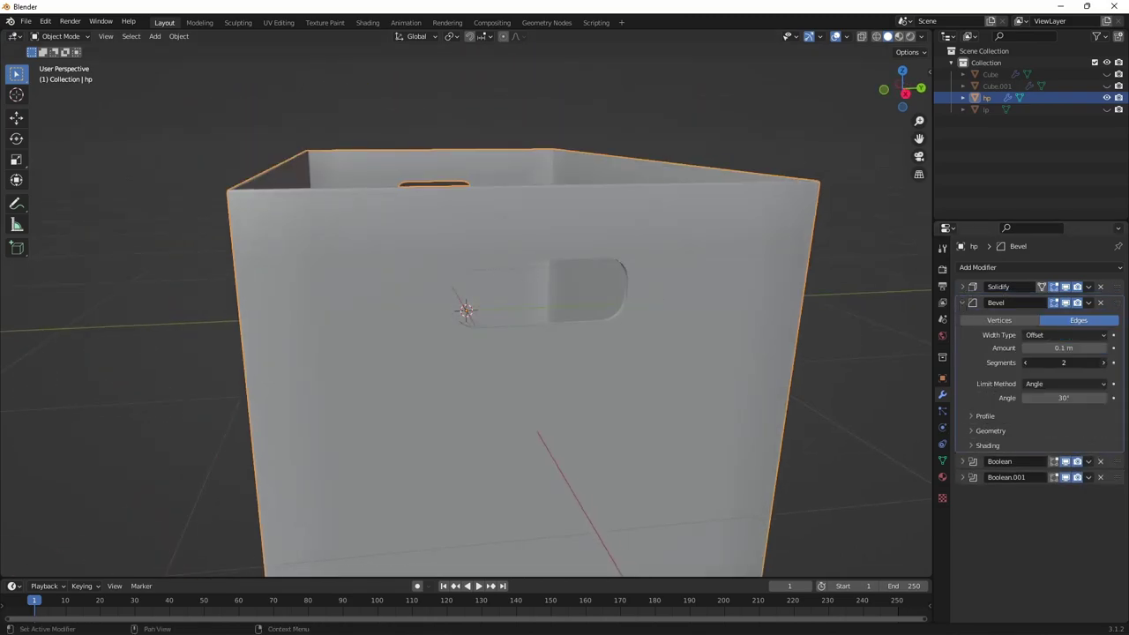
{"action": "mouse_move", "coordinate": [608, 275]}
{"action": "middle_mouse_down"}
{"action": "mouse_move", "coordinate": [617, 252]}
{"action": "mouse_move", "coordinate": [605, 290]}
{"action": "middle_mouse_up"}
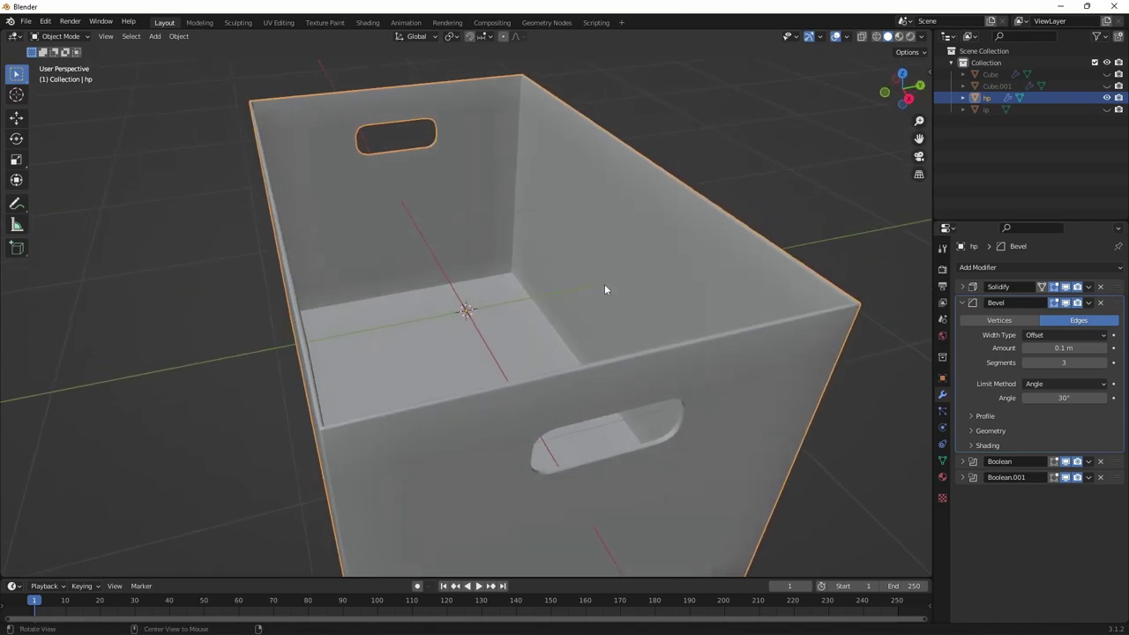
{"action": "left_click", "coordinate": [1026, 362]}
{"action": "mouse_move", "coordinate": [769, 289]}
{"action": "middle_mouse_down"}
{"action": "mouse_move", "coordinate": [680, 319]}
{"action": "mouse_move", "coordinate": [644, 349]}
{"action": "mouse_move", "coordinate": [529, 324]}
{"action": "mouse_move", "coordinate": [512, 273]}
{"action": "mouse_move", "coordinate": [499, 282]}
{"action": "middle_mouse_up"}
Preview the box with a red MatCap, then return the viewport to Studio lighting.
{"action": "left_click", "coordinate": [923, 36]}
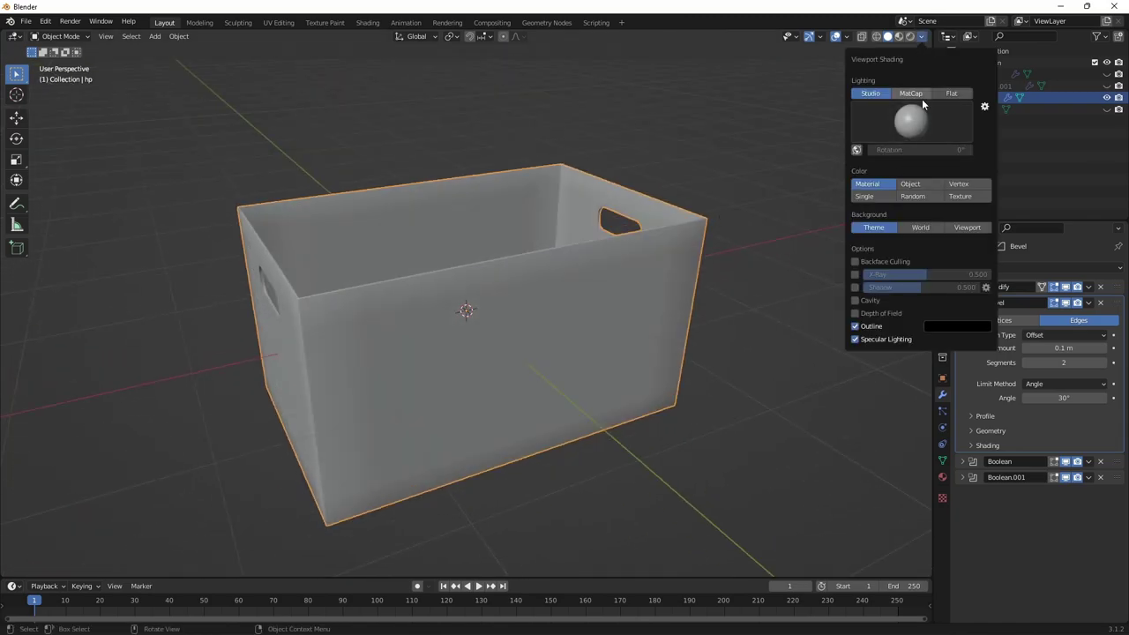
{"action": "left_click", "coordinate": [910, 94]}
{"action": "left_click", "coordinate": [910, 122]}
{"action": "left_click", "coordinate": [849, 227]}
{"action": "mouse_move", "coordinate": [850, 226]}
{"action": "middle_mouse_down"}
{"action": "mouse_move", "coordinate": [560, 245]}
{"action": "mouse_move", "coordinate": [673, 196]}
{"action": "mouse_move", "coordinate": [796, 194]}
{"action": "mouse_move", "coordinate": [809, 206]}
{"action": "mouse_move", "coordinate": [889, 206]}
{"action": "mouse_move", "coordinate": [900, 255]}
{"action": "mouse_move", "coordinate": [30, 300]}
{"action": "mouse_move", "coordinate": [167, 307]}
{"action": "mouse_move", "coordinate": [279, 274]}
{"action": "mouse_move", "coordinate": [919, 254]}
{"action": "mouse_move", "coordinate": [918, 176]}
{"action": "middle_mouse_up"}
{"action": "left_click", "coordinate": [922, 36]}
{"action": "left_click", "coordinate": [922, 93]}
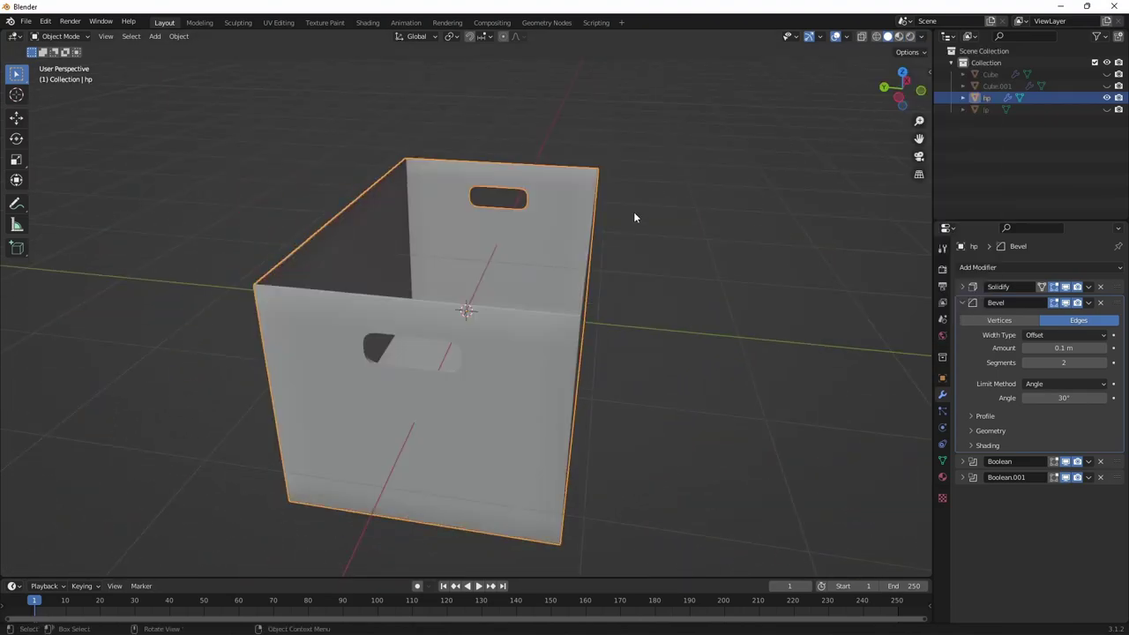
Collapse the Bevel modifier panel and hide the hp box in the Outliner.
{"action": "mouse_move", "coordinate": [633, 217]}
{"action": "middle_mouse_down"}
{"action": "mouse_move", "coordinate": [623, 171]}
{"action": "mouse_move", "coordinate": [615, 228]}
{"action": "middle_mouse_up"}
{"action": "mouse_move", "coordinate": [713, 253]}
{"action": "middle_mouse_down"}
{"action": "mouse_move", "coordinate": [597, 282]}
{"action": "mouse_move", "coordinate": [608, 290]}
{"action": "middle_mouse_up"}
{"action": "left_click", "coordinate": [964, 306]}
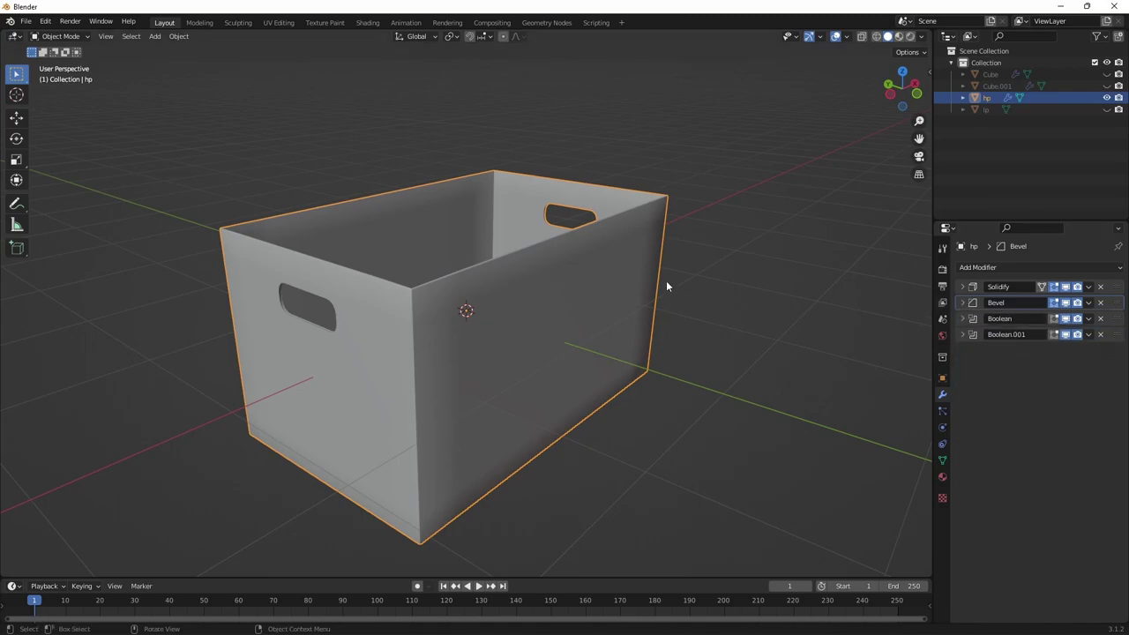
{"action": "left_click", "coordinate": [1107, 98]}
Unhide and select the lp box, then delete its top face in Edit Mode.
{"action": "left_click", "coordinate": [1107, 109]}
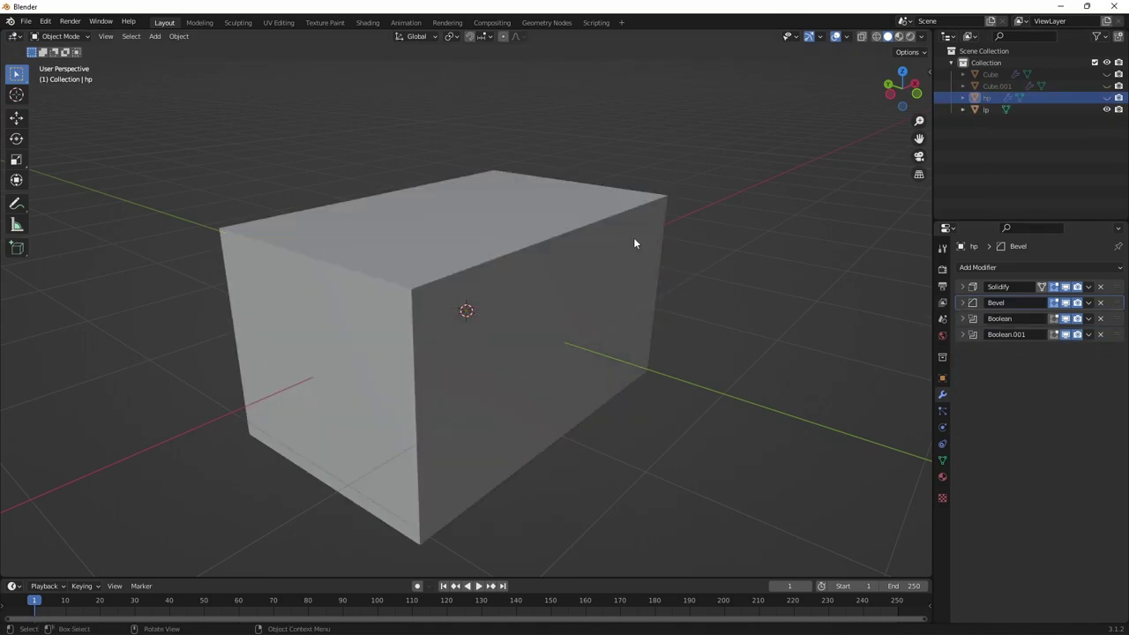
{"action": "left_click", "coordinate": [508, 269]}
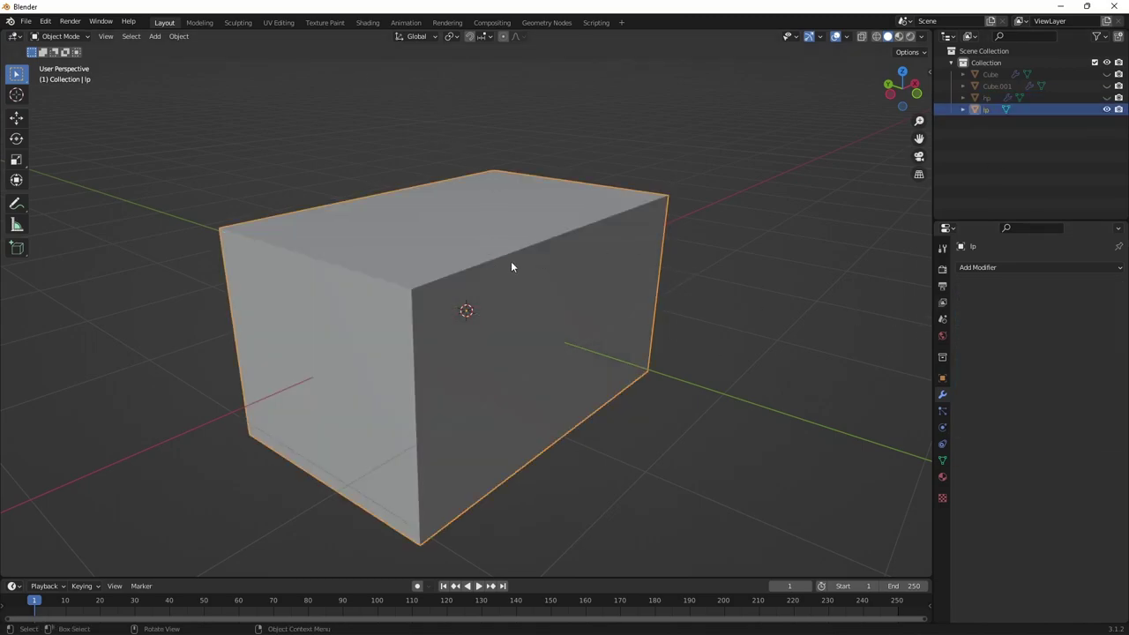
{"action": "key", "text": "Tab"}
{"action": "left_click", "coordinate": [454, 221]}
{"action": "key", "text": "x"}
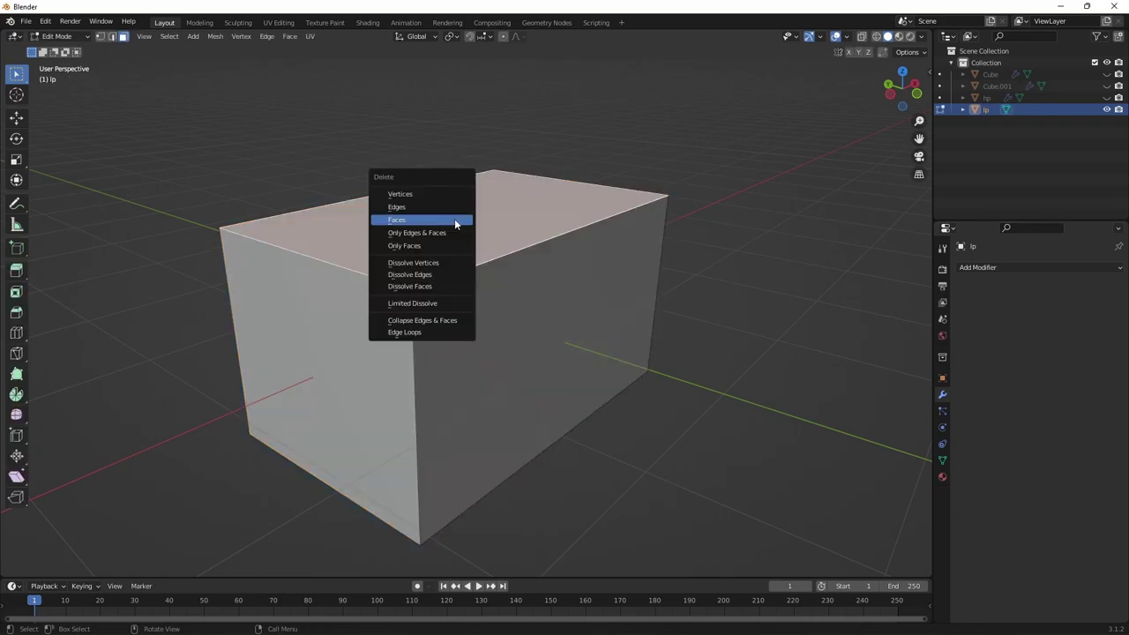
{"action": "left_click", "coordinate": [454, 220]}
{"action": "key", "text": "Tab"}
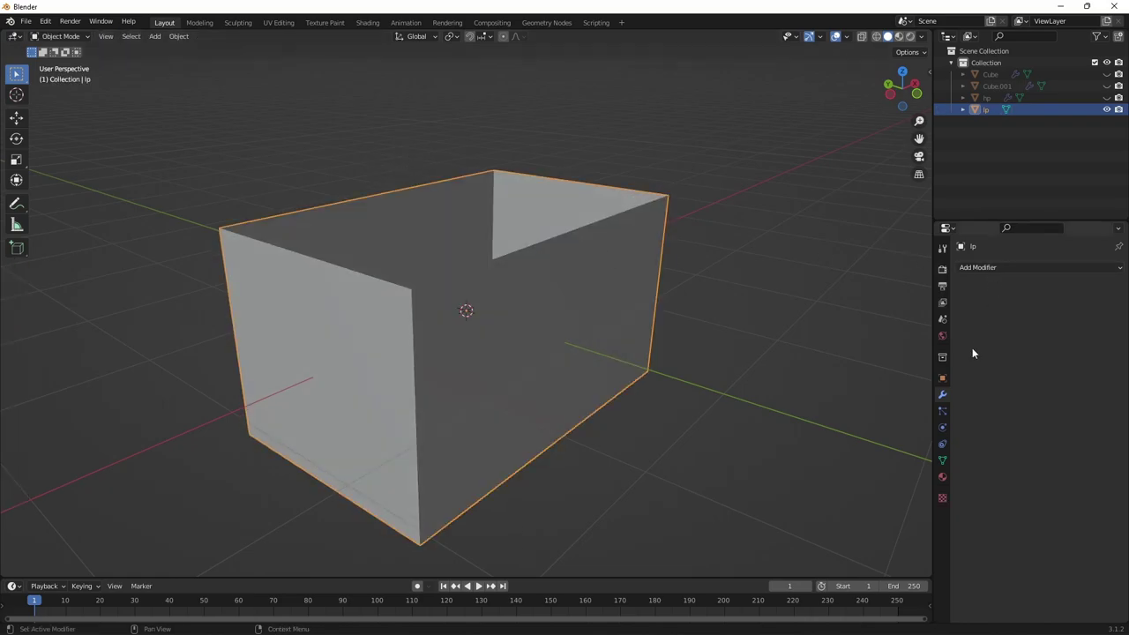
Shade the lp box smooth and enable Auto Smooth in its mesh data.
{"action": "left_click", "coordinate": [1004, 267]}
{"action": "right_click", "coordinate": [603, 245]}
{"action": "left_click", "coordinate": [600, 240]}
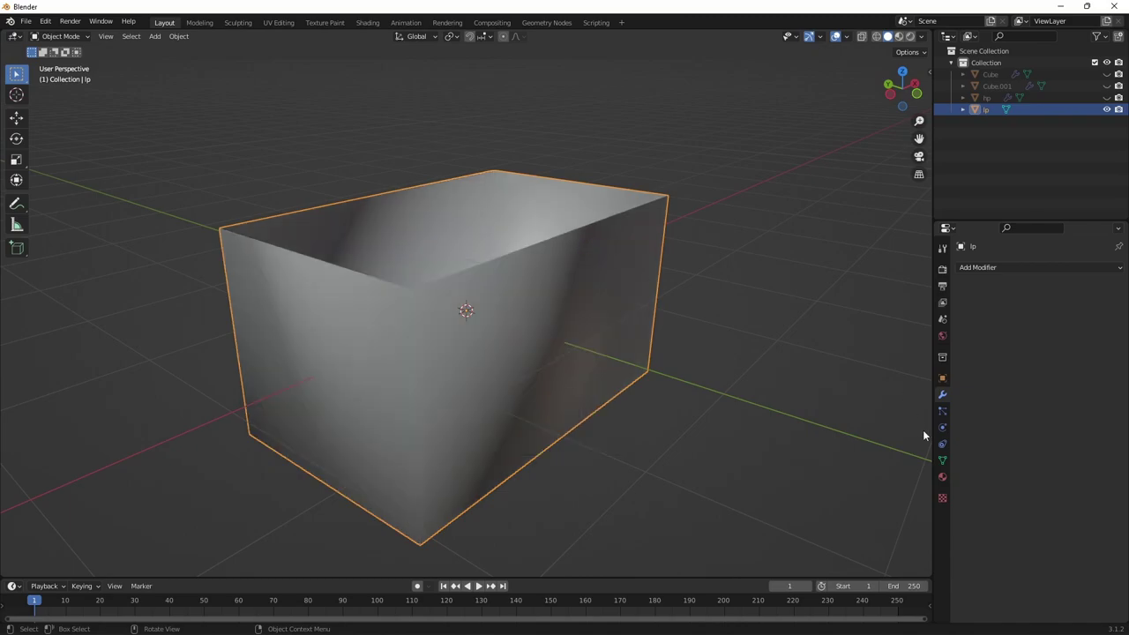
{"action": "left_click", "coordinate": [942, 460]}
{"action": "left_click", "coordinate": [1025, 512]}
Add a Solidify modifier to the lp box and apply it to the mesh.
{"action": "left_click", "coordinate": [942, 394]}
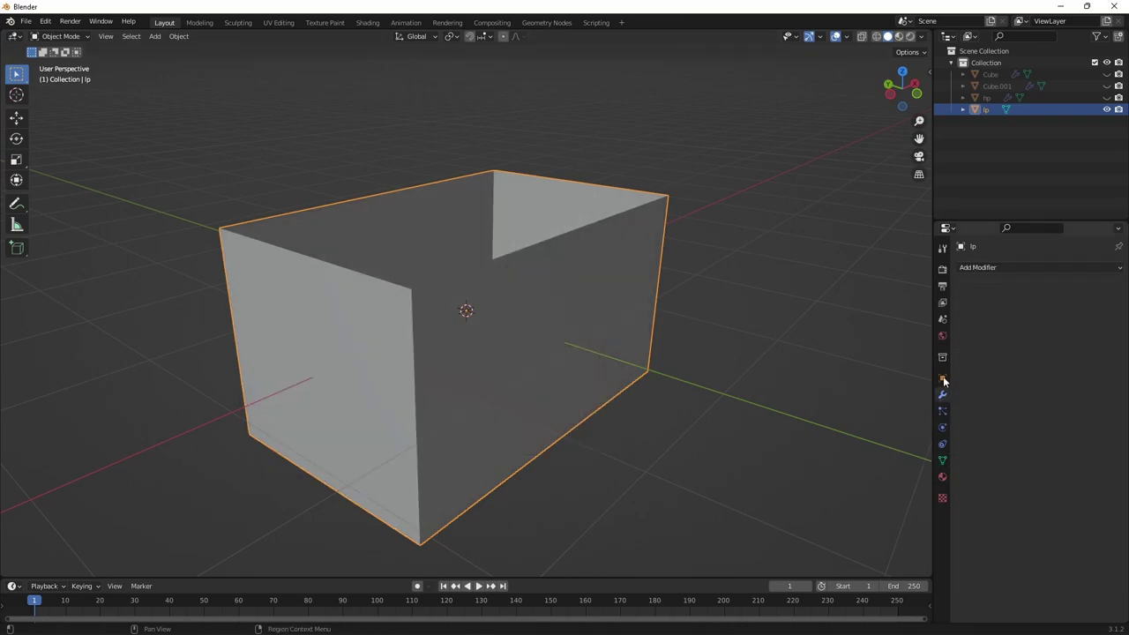
{"action": "left_click", "coordinate": [978, 267]}
{"action": "left_click", "coordinate": [900, 475]}
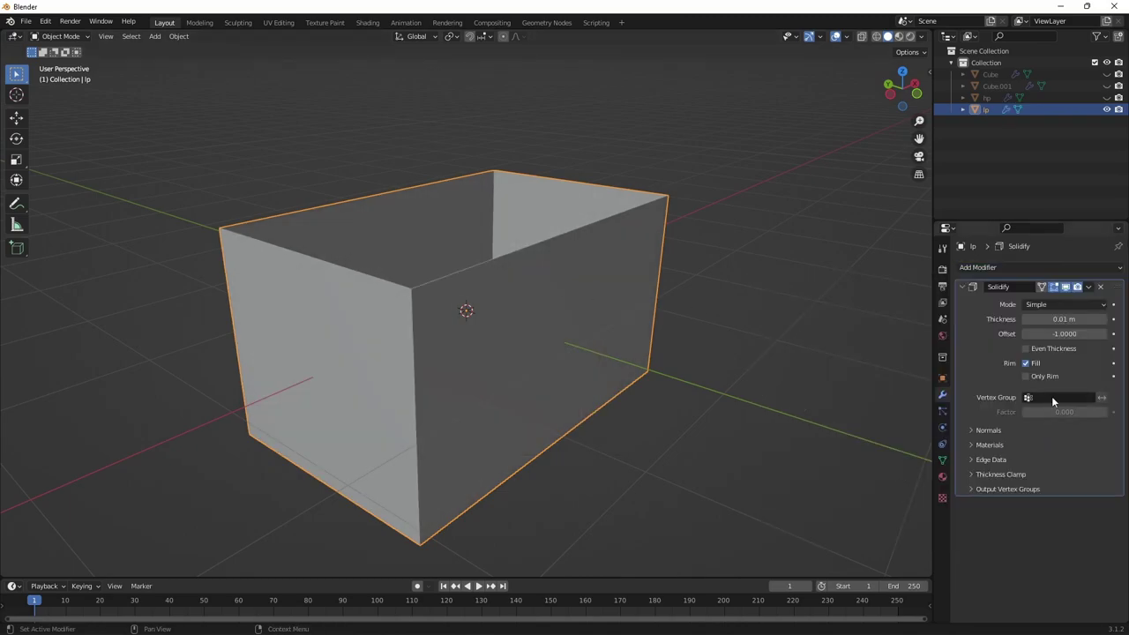
{"action": "left_click", "coordinate": [1088, 287]}
{"action": "left_click", "coordinate": [1037, 301]}
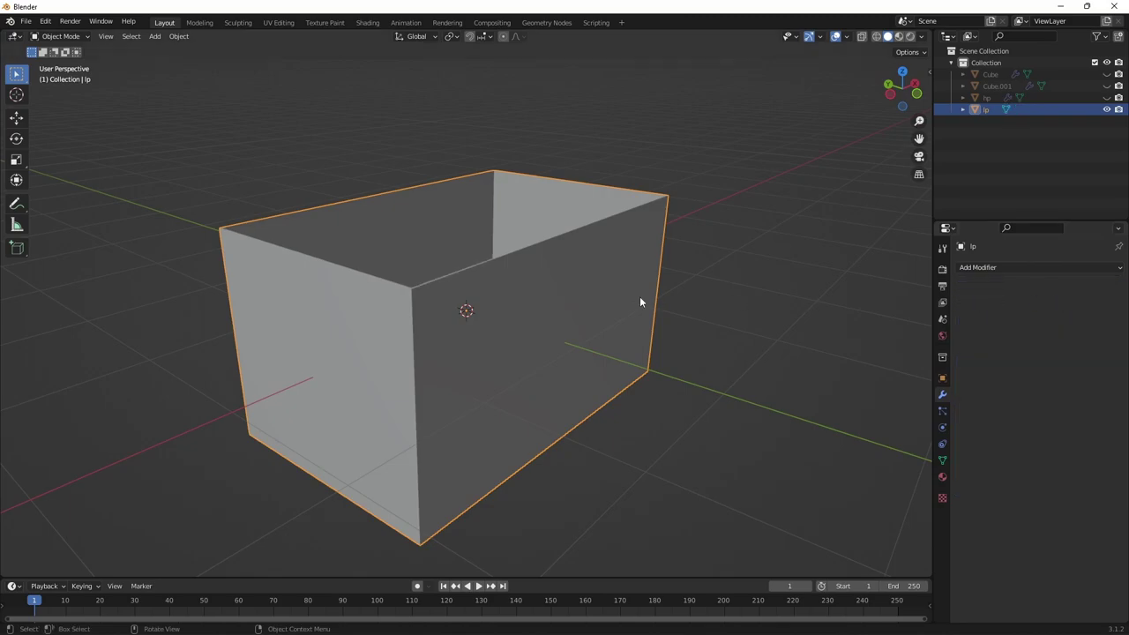
{"action": "key", "text": "Tab"}
{"action": "key", "text": "Tab"}
In the UV Editing workspace, switch to edge select mode and clear the selection.
{"action": "left_click", "coordinate": [279, 22]}
{"action": "scroll", "coordinate": [760, 311], "scroll_direction": "up", "scroll_amount": 4}
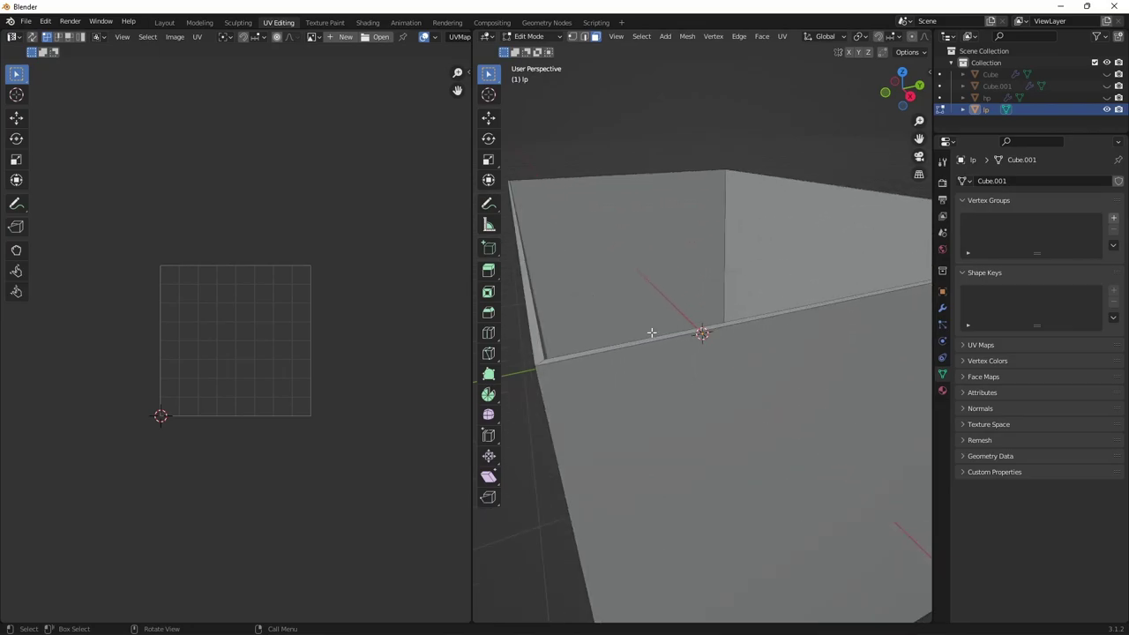
{"action": "scroll", "coordinate": [760, 311], "scroll_direction": "down", "scroll_amount": 1}
{"action": "left_click", "coordinate": [615, 347]}
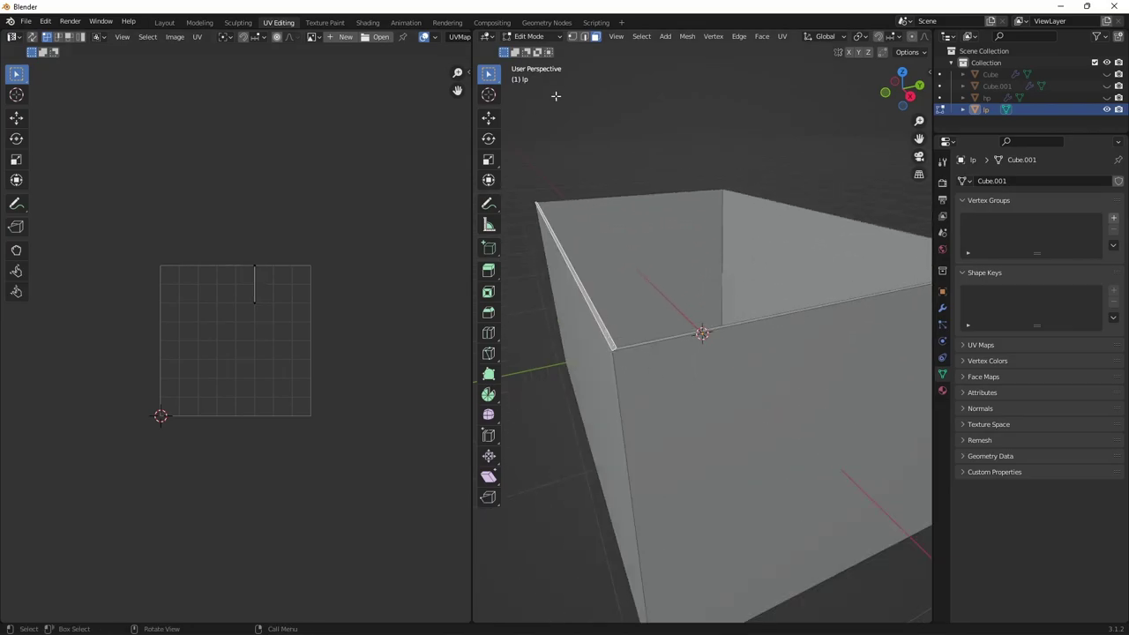
{"action": "left_click", "coordinate": [581, 37]}
{"action": "key", "text": "alt+a"}
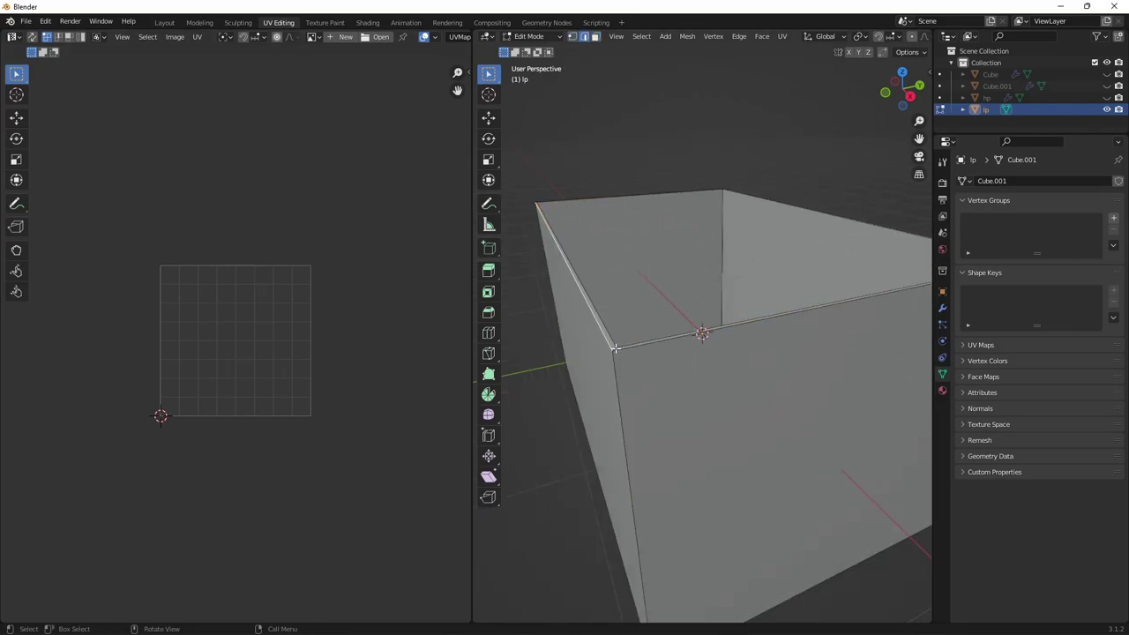
Select corner edges, the bottom edge and the back wall's bottom edge, and mark them as seams.
{"action": "left_click", "coordinate": [638, 414], "text": "shift"}
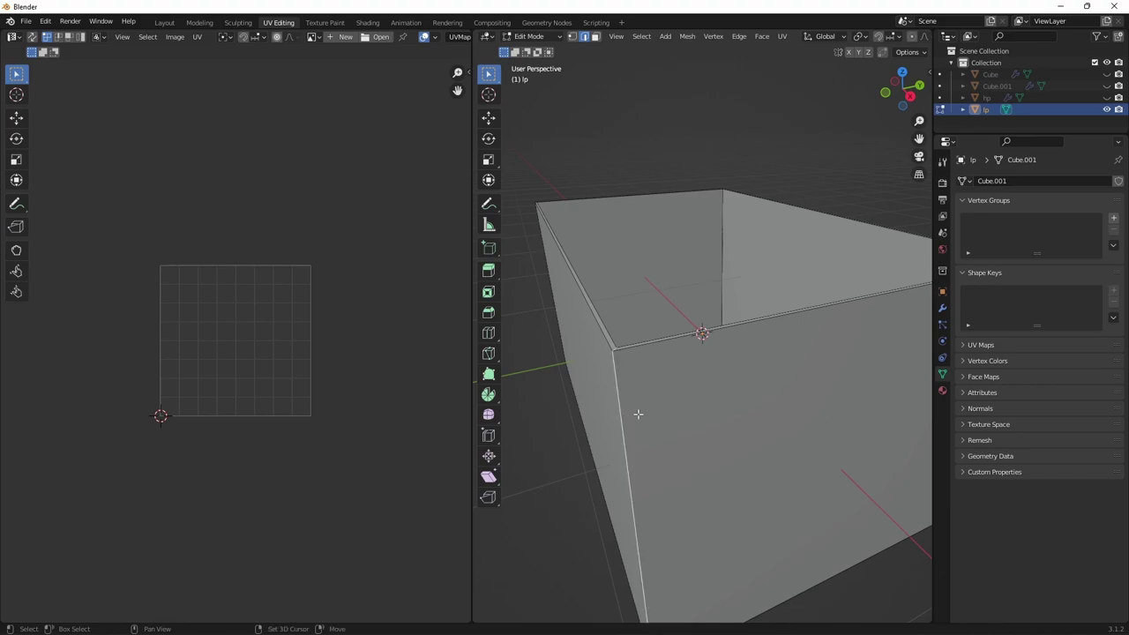
{"action": "left_click", "coordinate": [780, 607], "text": "shift"}
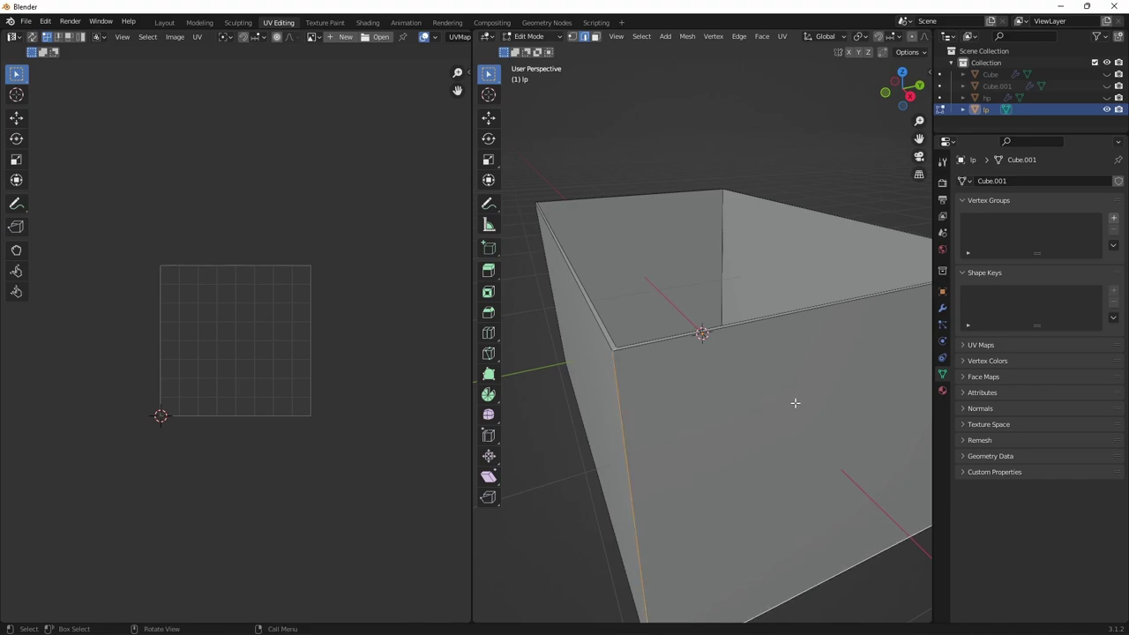
{"action": "mouse_move", "coordinate": [844, 368]}
{"action": "middle_mouse_down"}
{"action": "mouse_move", "coordinate": [756, 373]}
{"action": "mouse_move", "coordinate": [680, 439]}
{"action": "middle_mouse_up"}
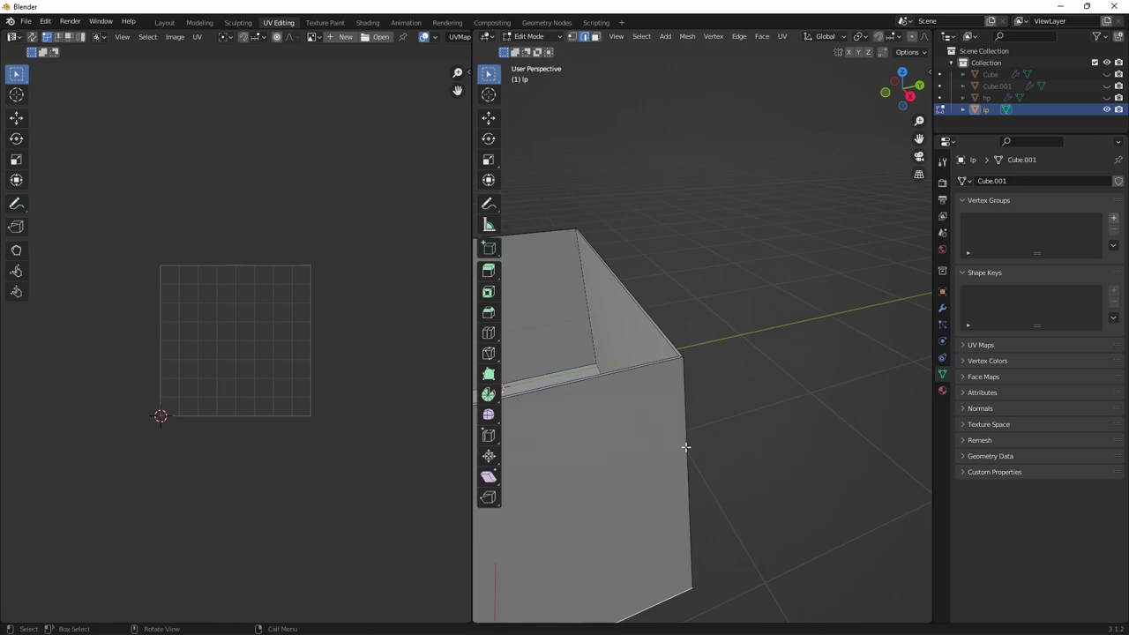
{"action": "left_click", "coordinate": [681, 361], "text": "shift"}
{"action": "left_click", "coordinate": [684, 361], "text": "shift"}
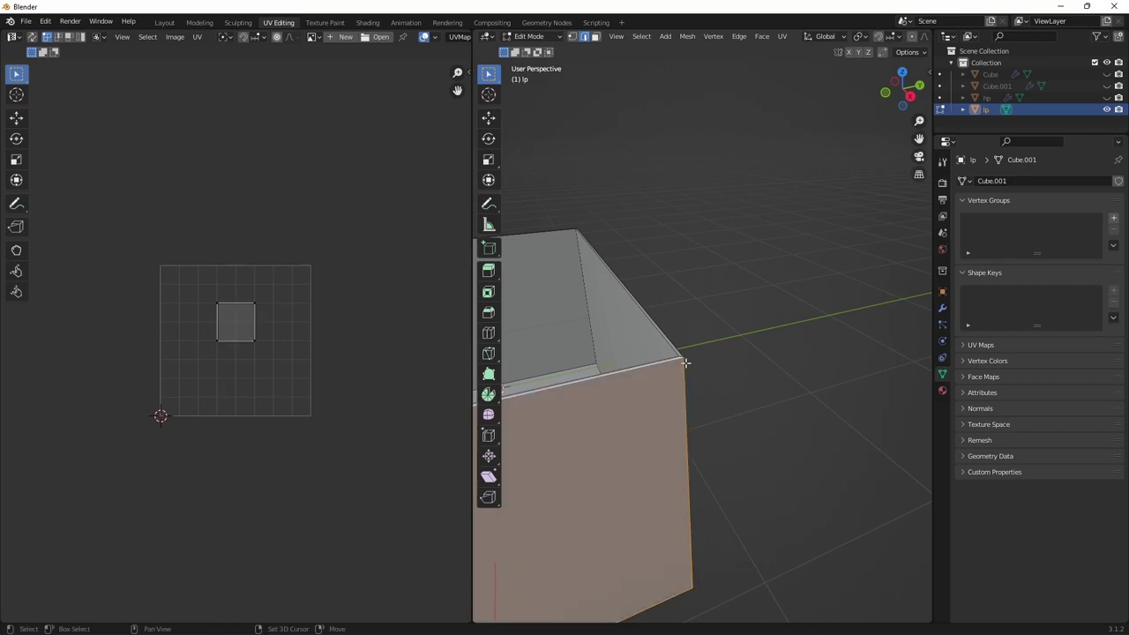
{"action": "left_click", "coordinate": [671, 363], "text": "shift"}
{"action": "left_click", "coordinate": [680, 356], "text": "shift"}
{"action": "left_click", "coordinate": [671, 363], "text": "shift"}
{"action": "scroll", "coordinate": [686, 379], "scroll_direction": "up", "scroll_amount": 5}
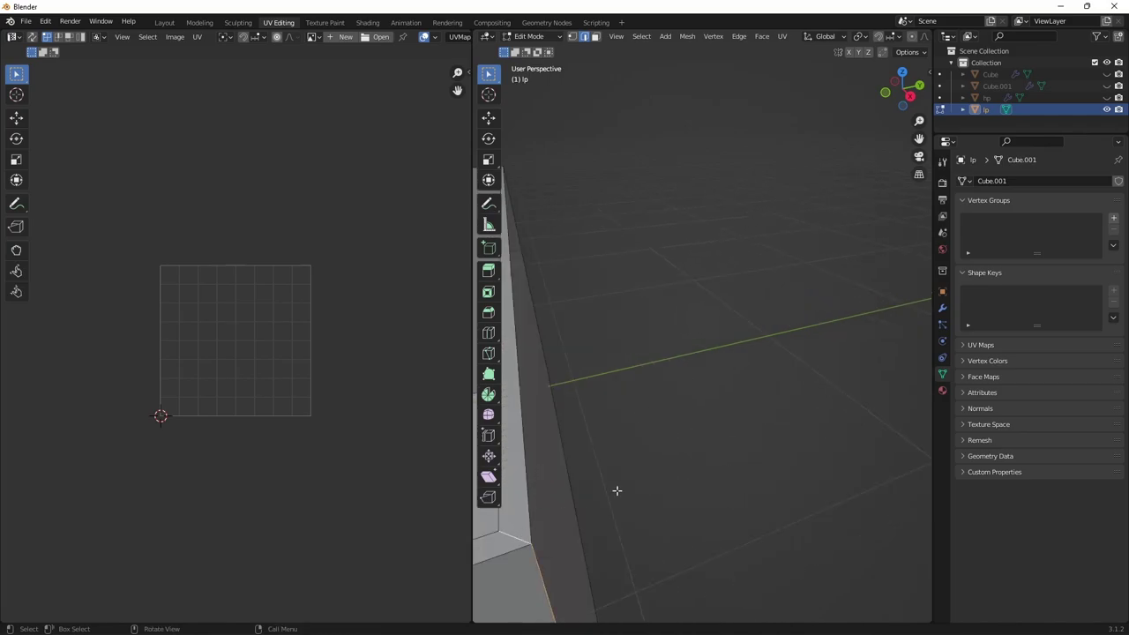
{"action": "scroll", "coordinate": [607, 329], "scroll_direction": "down", "scroll_amount": 5}
{"action": "mouse_move", "coordinate": [642, 383]}
{"action": "middle_mouse_down"}
{"action": "mouse_move", "coordinate": [852, 368]}
{"action": "mouse_move", "coordinate": [869, 391]}
{"action": "mouse_move", "coordinate": [759, 382]}
{"action": "mouse_move", "coordinate": [821, 352]}
{"action": "mouse_move", "coordinate": [839, 330]}
{"action": "middle_mouse_up"}
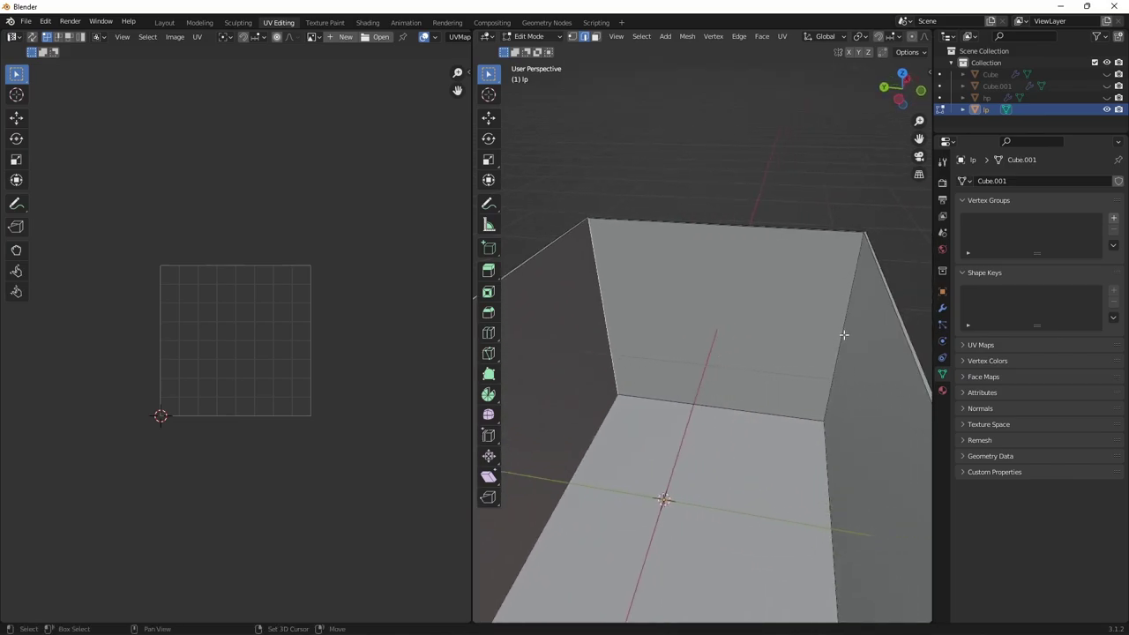
{"action": "left_click", "coordinate": [746, 408], "text": "shift"}
{"action": "right_click", "coordinate": [755, 297]}
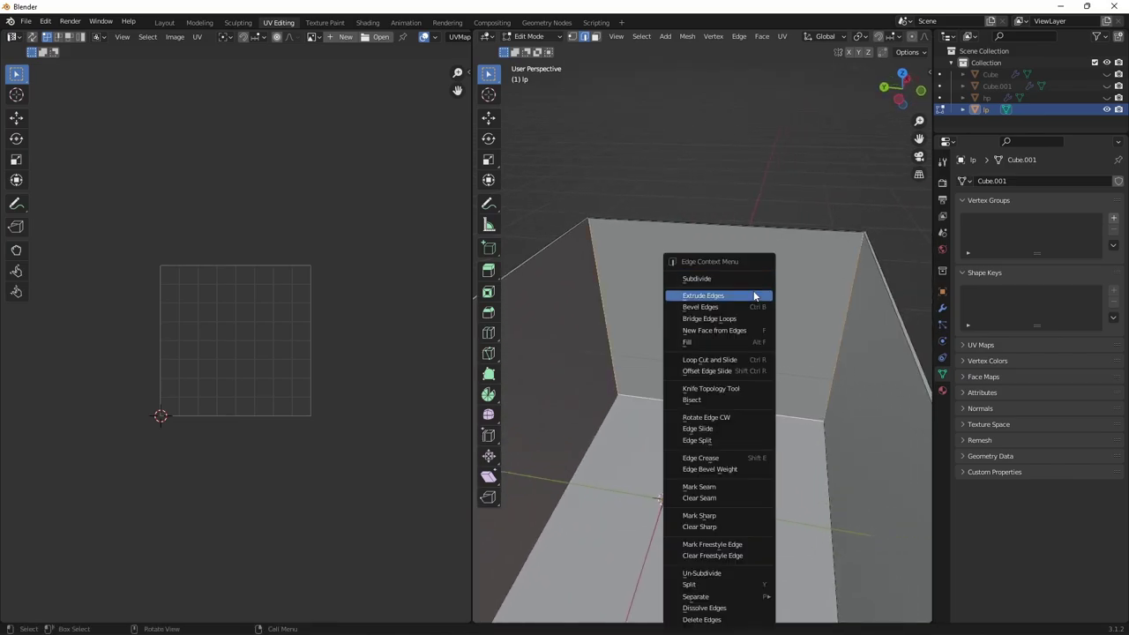
{"action": "left_click", "coordinate": [723, 487]}
Mark another vertical corner edge of the open box as a seam.
{"action": "middle_click_drag", "start_coordinate": [756, 414], "coordinate": [751, 419]}
{"action": "scroll", "coordinate": [750, 419], "scroll_direction": "down", "scroll_amount": 4}
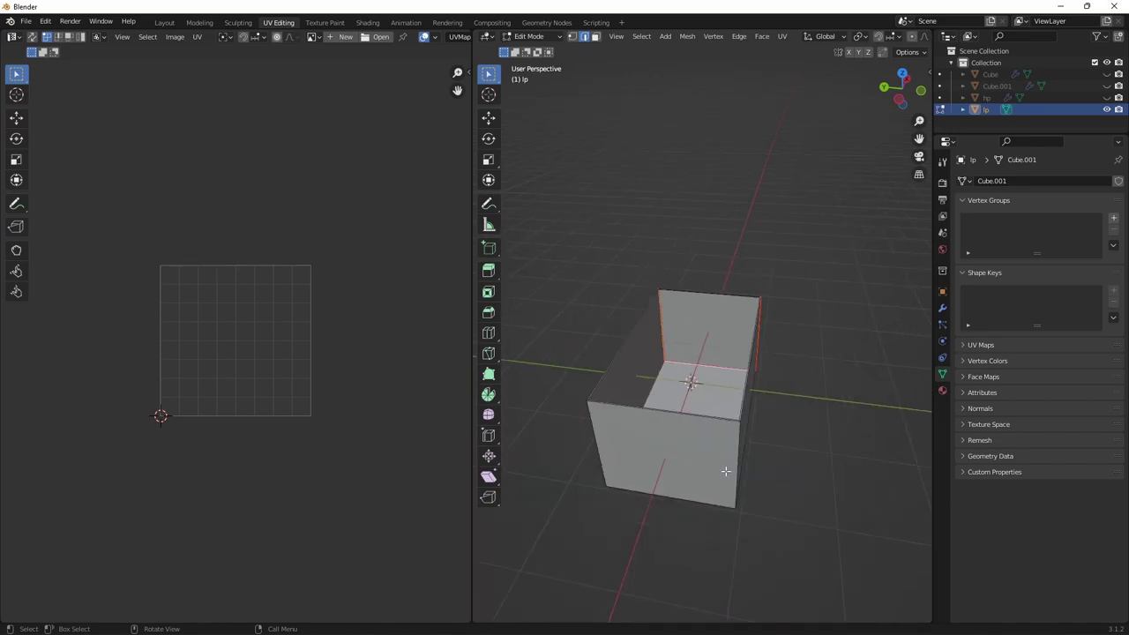
{"action": "scroll", "coordinate": [770, 491], "scroll_direction": "up", "scroll_amount": 4}
{"action": "middle_click_drag", "start_coordinate": [790, 528], "coordinate": [774, 430], "text": "shift"}
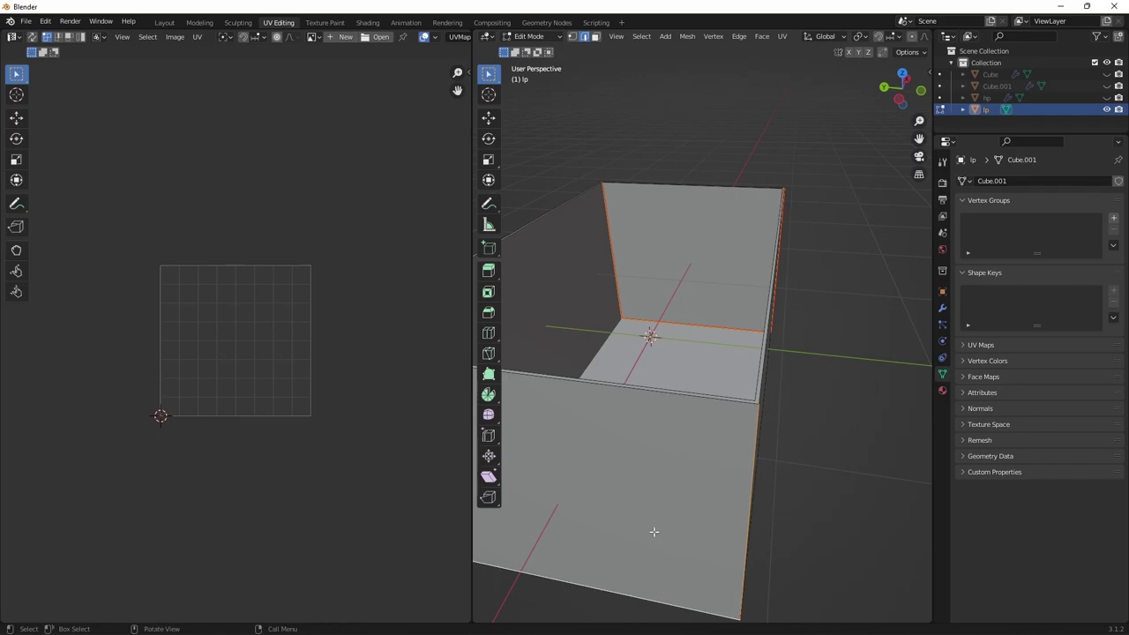
{"action": "mouse_move", "coordinate": [653, 532]}
{"action": "middle_mouse_down"}
{"action": "mouse_move", "coordinate": [696, 519]}
{"action": "mouse_move", "coordinate": [601, 524]}
{"action": "middle_mouse_up"}
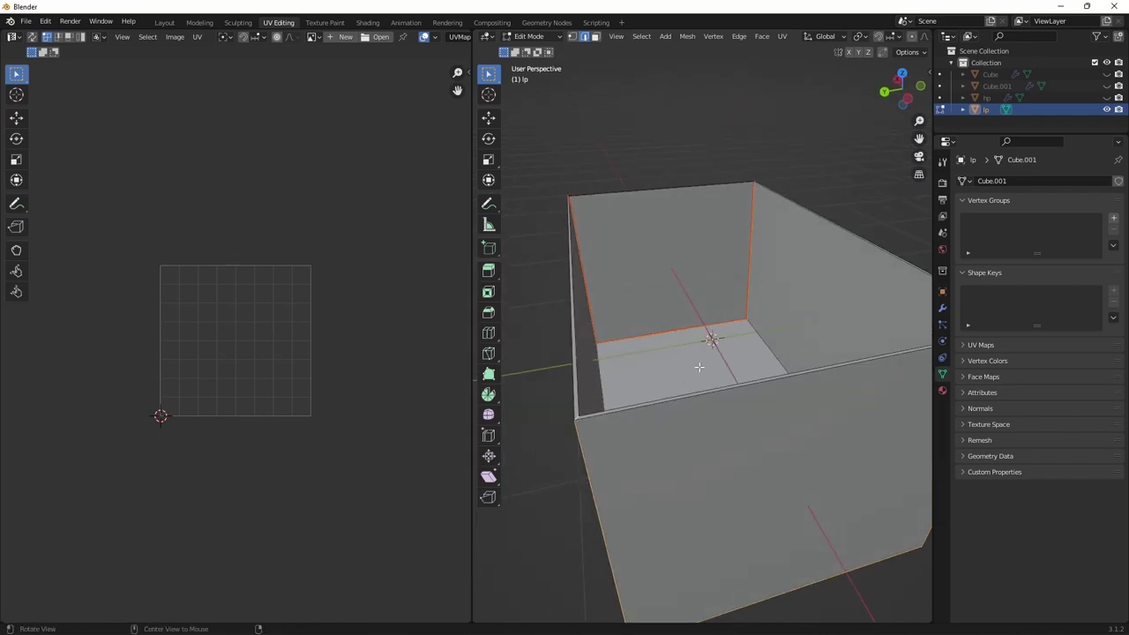
{"action": "mouse_move", "coordinate": [576, 418]}
{"action": "middle_mouse_down"}
{"action": "mouse_move", "coordinate": [892, 352]}
{"action": "mouse_move", "coordinate": [746, 361]}
{"action": "middle_mouse_up"}
{"action": "scroll", "coordinate": [687, 375], "scroll_direction": "up", "scroll_amount": 2}
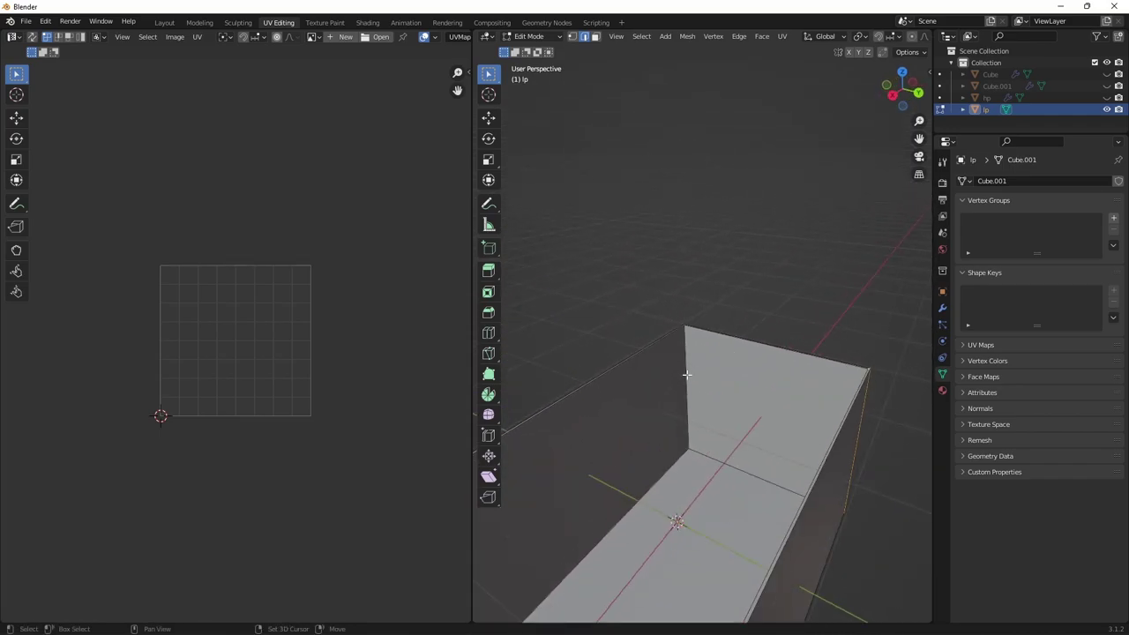
{"action": "left_click", "coordinate": [733, 465], "text": "shift"}
{"action": "mouse_move", "coordinate": [789, 433]}
{"action": "middle_mouse_down"}
{"action": "mouse_move", "coordinate": [809, 423]}
{"action": "mouse_move", "coordinate": [756, 415]}
{"action": "mouse_move", "coordinate": [706, 468]}
{"action": "middle_mouse_up"}
{"action": "right_click", "coordinate": [767, 428]}
{"action": "left_click", "coordinate": [767, 428]}
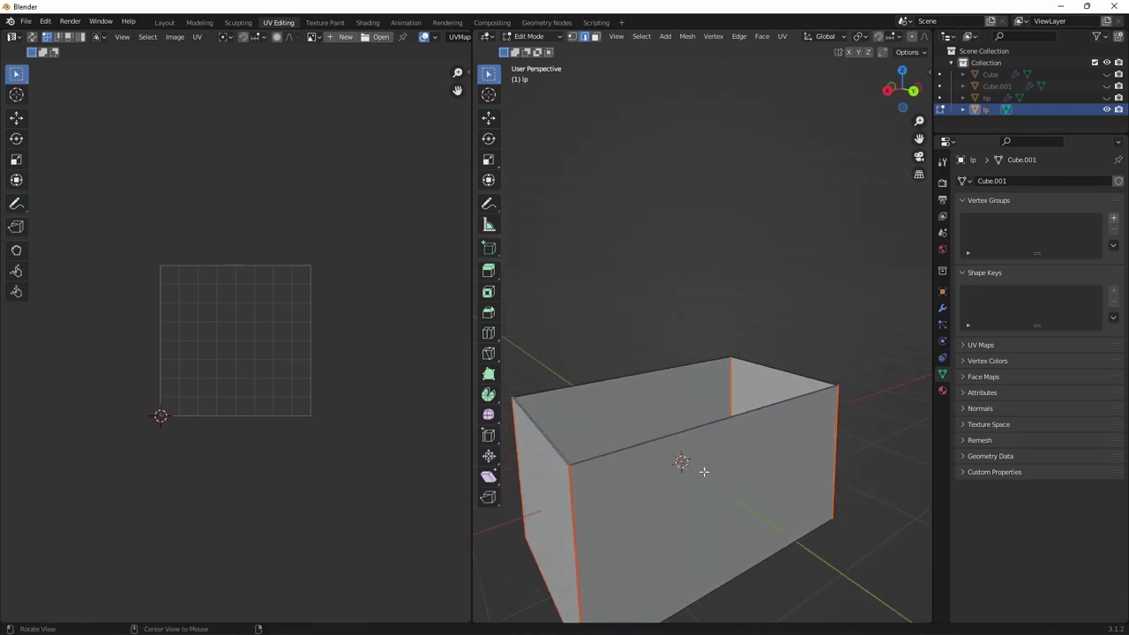
Mark a bottom edge as a seam, undoing an accidental Mark Sharp.
{"action": "left_click", "coordinate": [746, 563]}
{"action": "right_click", "coordinate": [754, 556]}
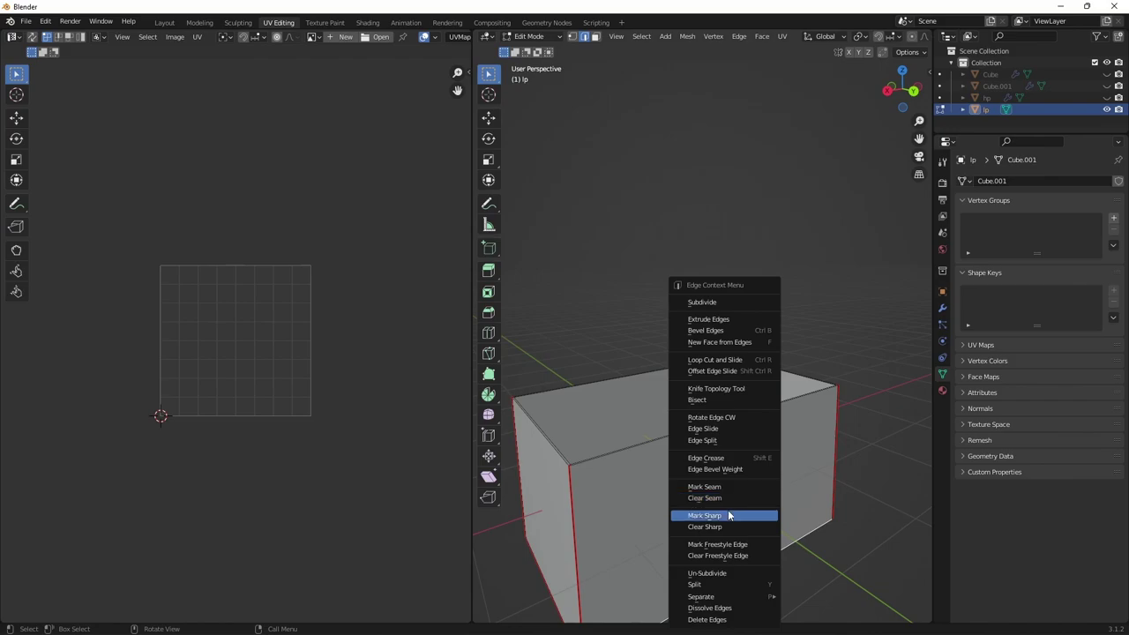
{"action": "left_click", "coordinate": [732, 513]}
{"action": "key", "text": "ctrl+z"}
{"action": "right_click", "coordinate": [733, 573]}
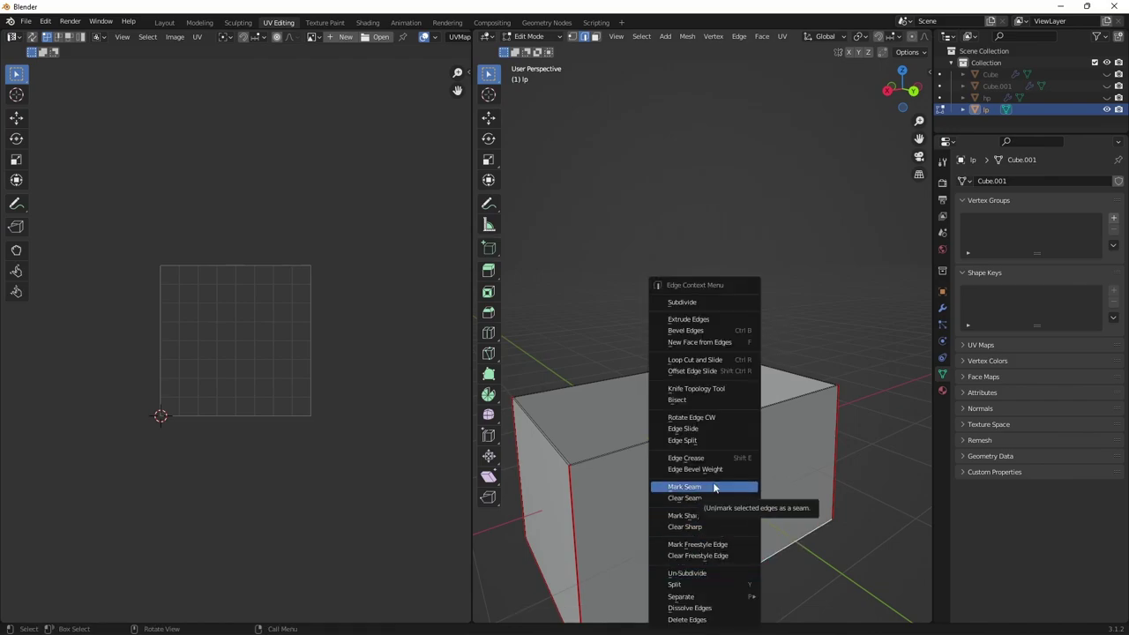
{"action": "left_click", "coordinate": [697, 487]}
Mark the remaining bottom edges as seams from the edge context menu.
{"action": "mouse_move", "coordinate": [691, 533]}
{"action": "middle_mouse_down"}
{"action": "mouse_move", "coordinate": [726, 542]}
{"action": "mouse_move", "coordinate": [723, 373]}
{"action": "mouse_move", "coordinate": [730, 398]}
{"action": "middle_mouse_up"}
{"action": "scroll", "coordinate": [726, 541], "scroll_direction": "down", "scroll_amount": 3}
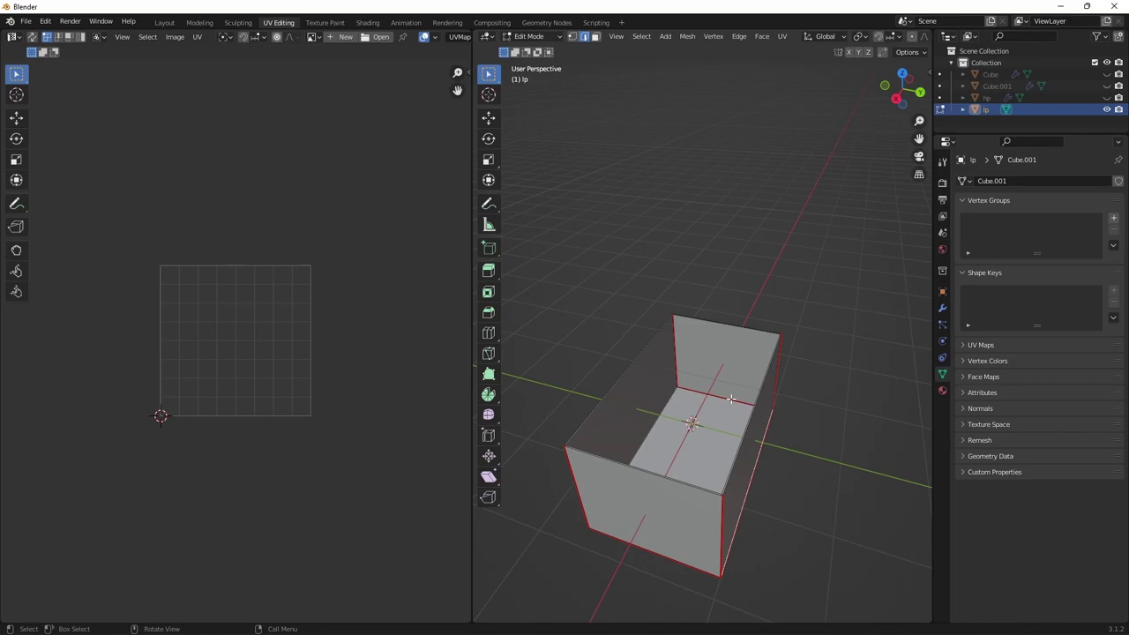
{"action": "mouse_move", "coordinate": [731, 399]}
{"action": "middle_mouse_down"}
{"action": "mouse_move", "coordinate": [612, 449]}
{"action": "mouse_move", "coordinate": [619, 365]}
{"action": "middle_mouse_up"}
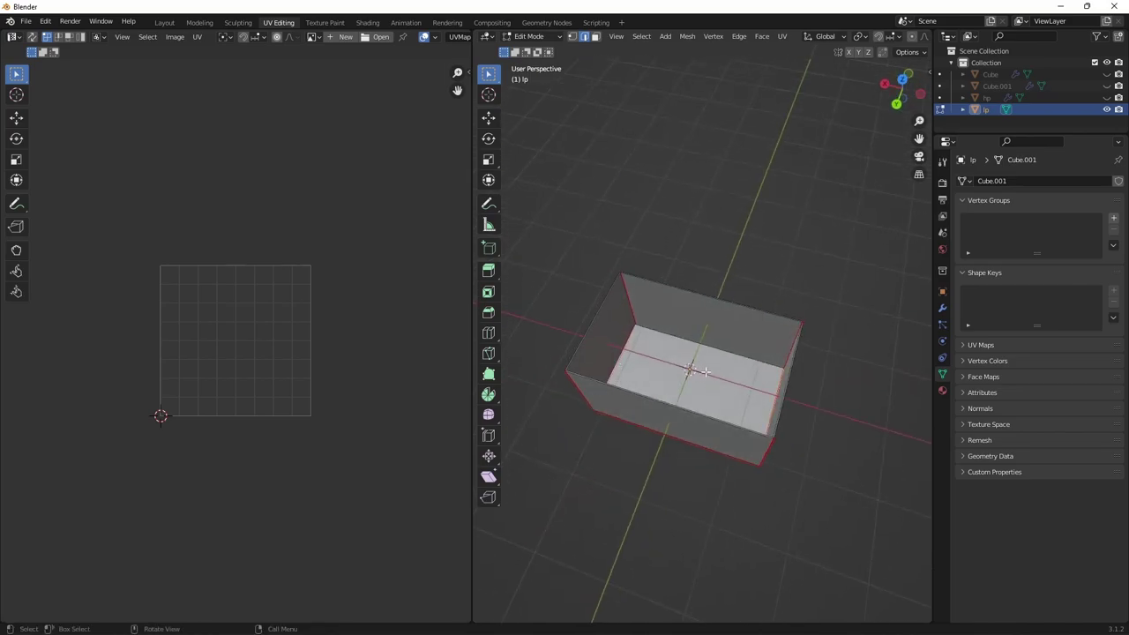
{"action": "middle_click_drag", "start_coordinate": [705, 372], "coordinate": [755, 365]}
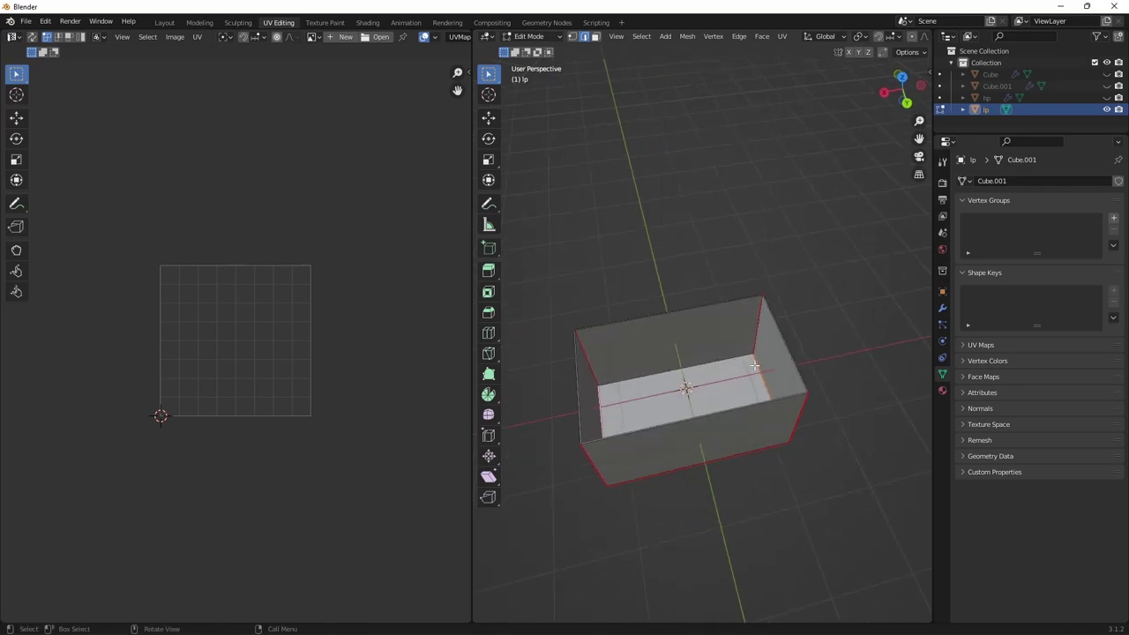
{"action": "right_click", "coordinate": [739, 375]}
{"action": "left_click", "coordinate": [725, 390]}
Select the whole lp mesh, UV Unwrap it, deselect, and return to Layout.
{"action": "key", "text": "a"}
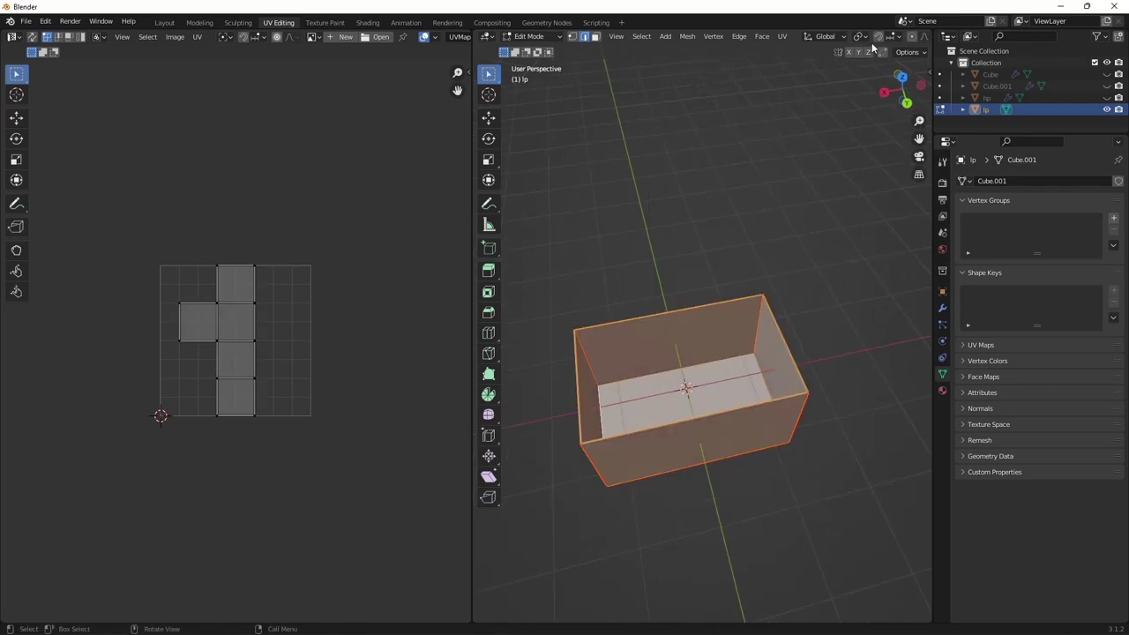
{"action": "left_click", "coordinate": [782, 36]}
{"action": "left_click", "coordinate": [798, 51]}
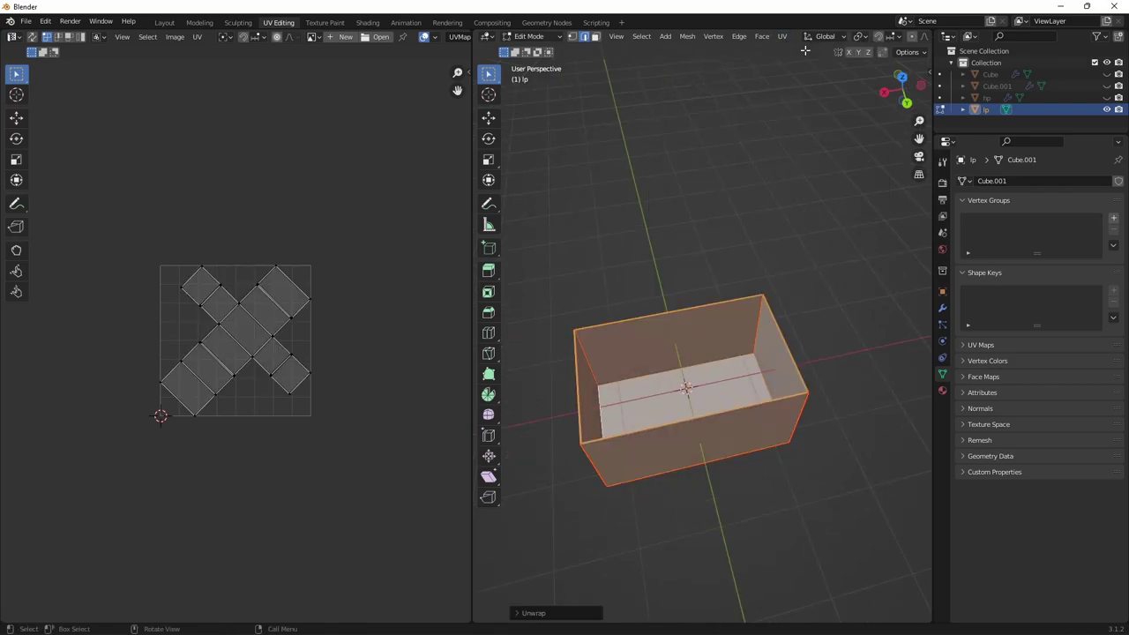
{"action": "left_click", "coordinate": [648, 251]}
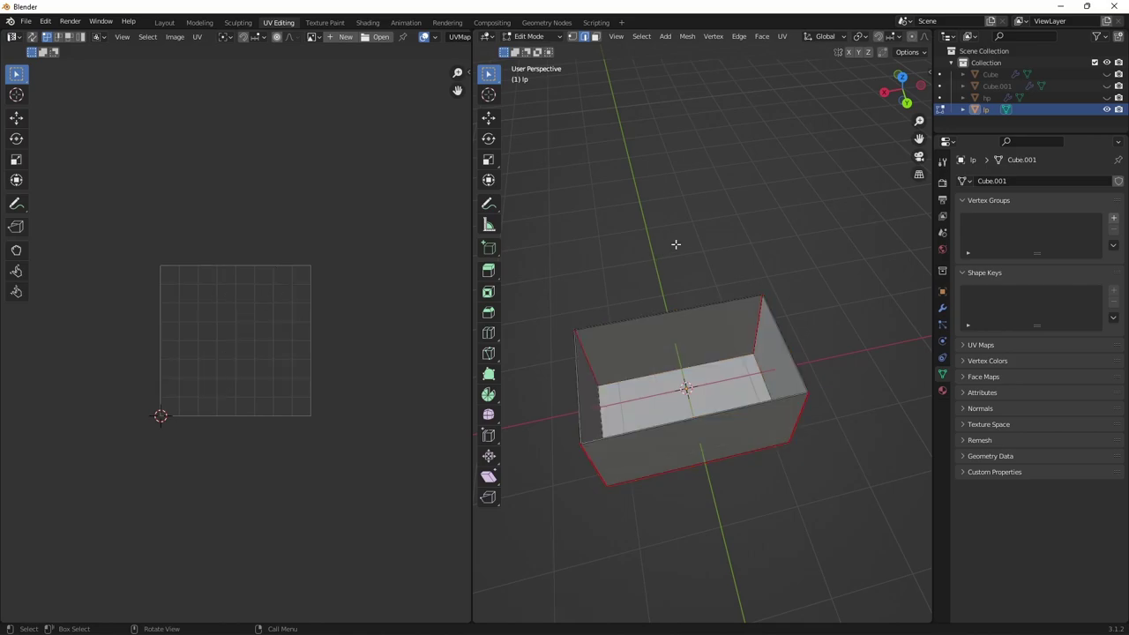
{"action": "left_click", "coordinate": [164, 22]}
With Ctrl+S, create a BOX B folder in YT and save the scene there as BOX B.blend.
{"action": "middle_click_drag", "start_coordinate": [662, 239], "coordinate": [620, 254]}
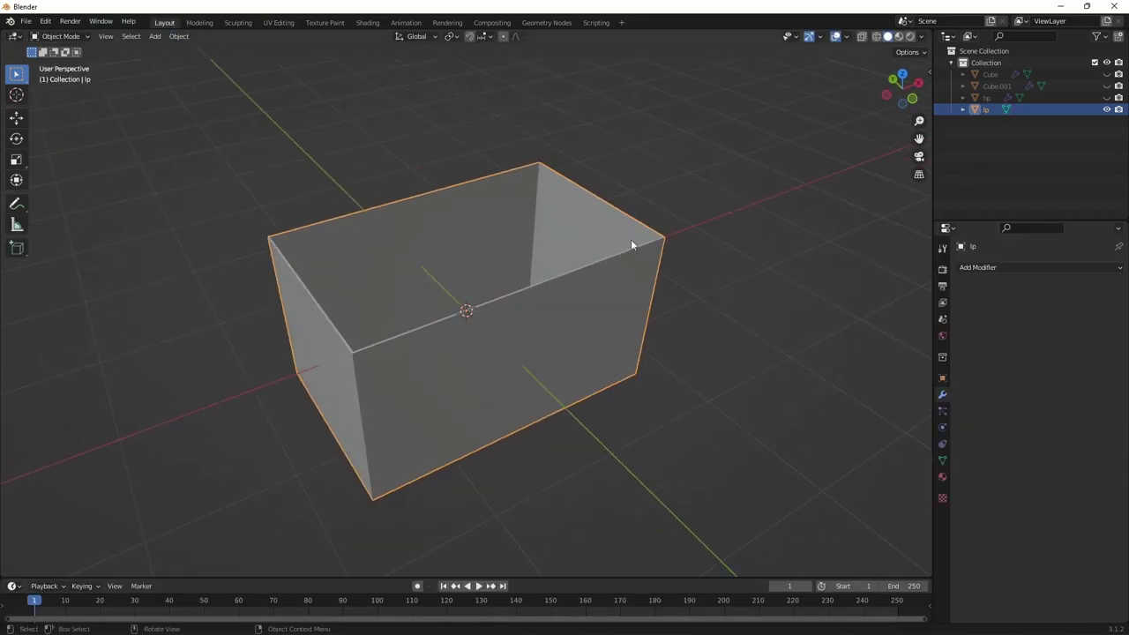
{"action": "key", "text": "ctrl+s"}
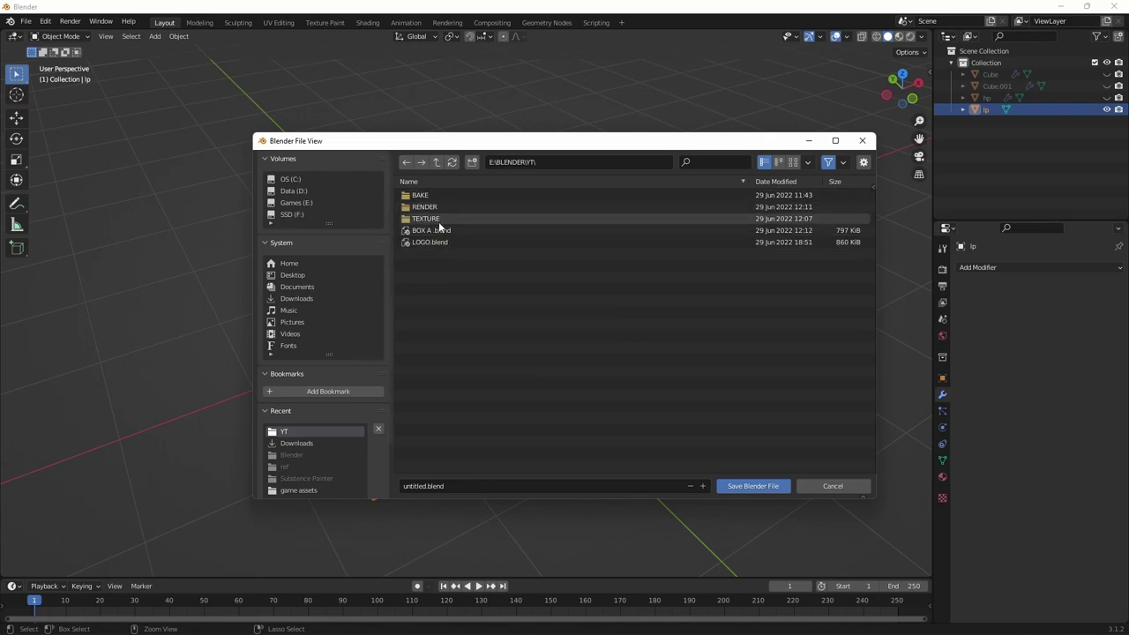
{"action": "left_click", "coordinate": [471, 162]}
{"action": "type", "text": "t"}
{"action": "type", "text": "BOX B"}
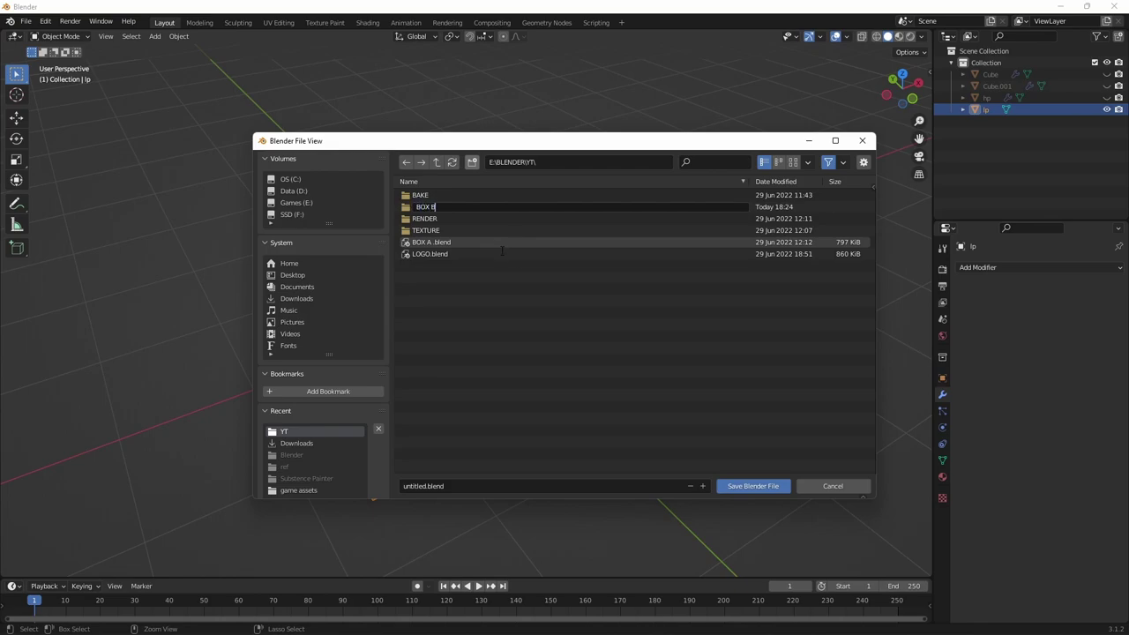
{"action": "key", "text": "Return"}
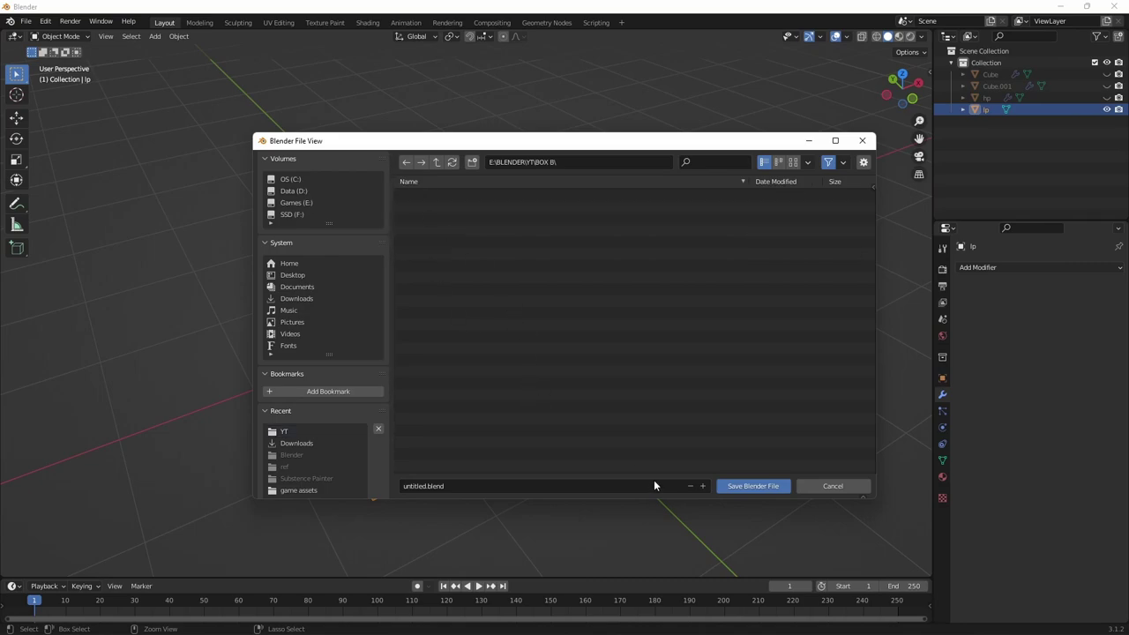
{"action": "type", "text": "BOX B"}
{"action": "left_click", "coordinate": [756, 486]}
{"action": "left_click", "coordinate": [756, 486]}
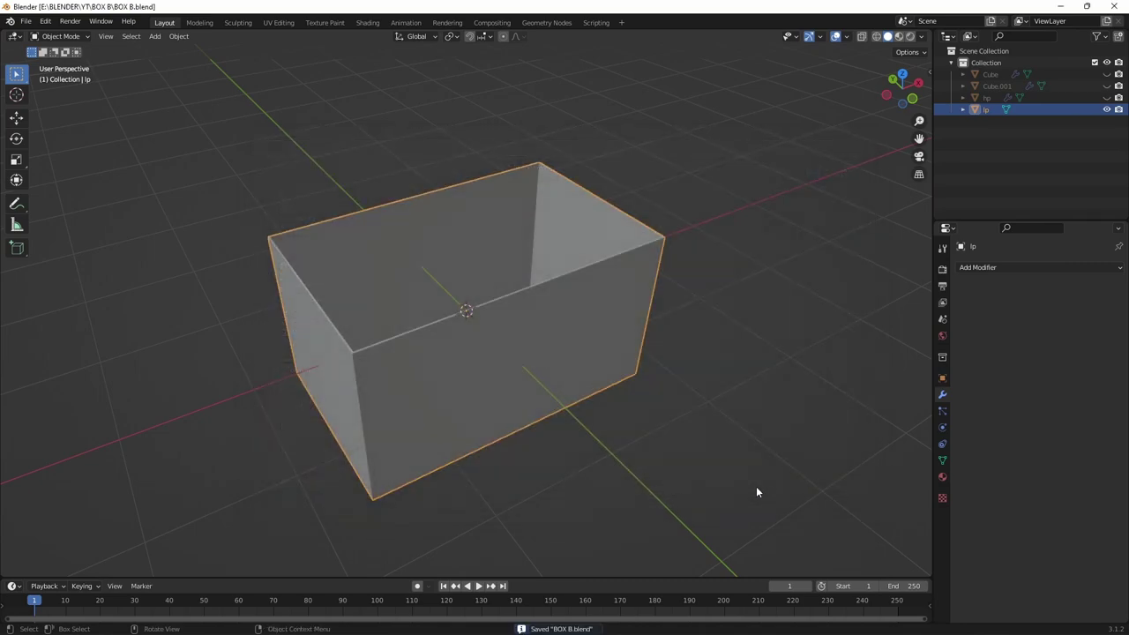
Export the lp box as BOX B LP.obj with Selection Only, then hide lp and show hp.
{"action": "left_click", "coordinate": [25, 21]}
{"action": "mouse_move", "coordinate": [44, 192]}
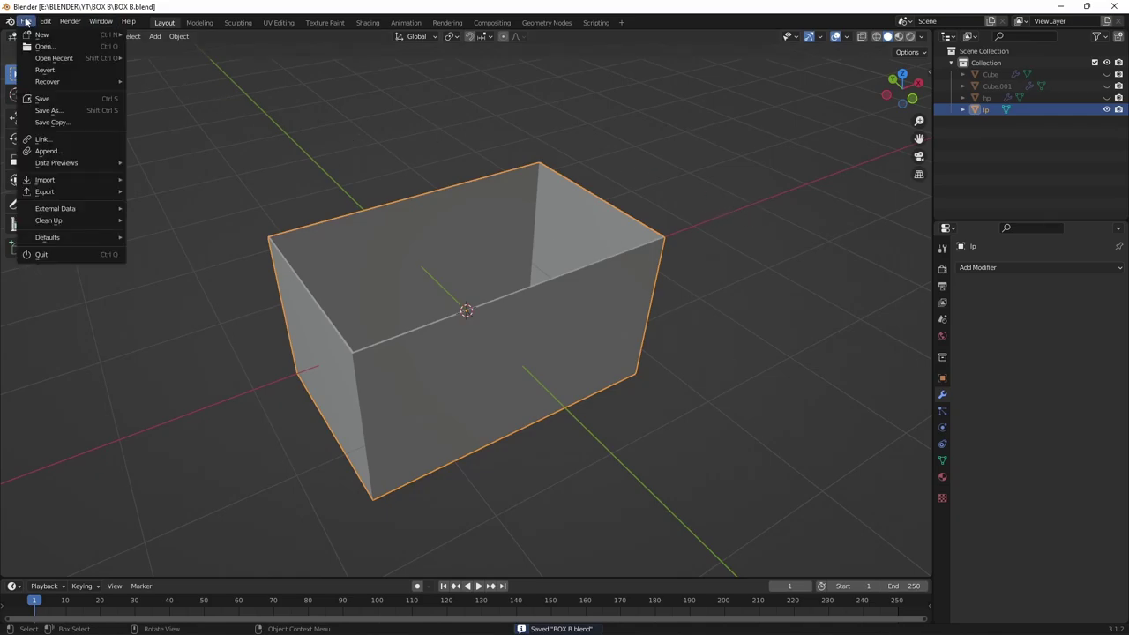
{"action": "left_click", "coordinate": [194, 320]}
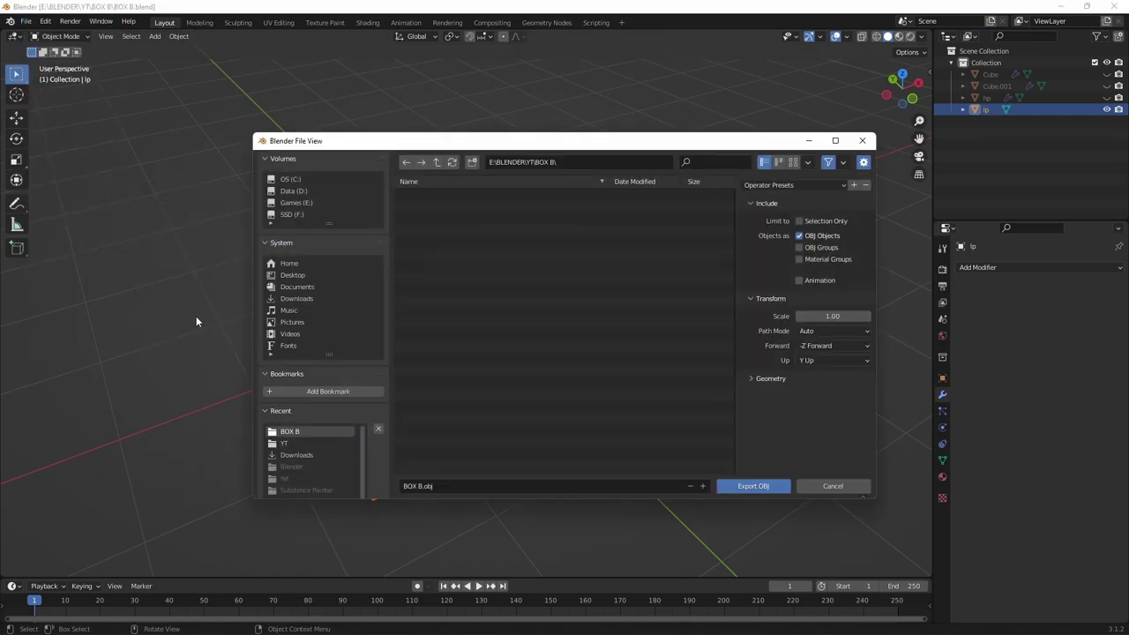
{"action": "left_click", "coordinate": [799, 221]}
{"action": "left_click", "coordinate": [770, 379]}
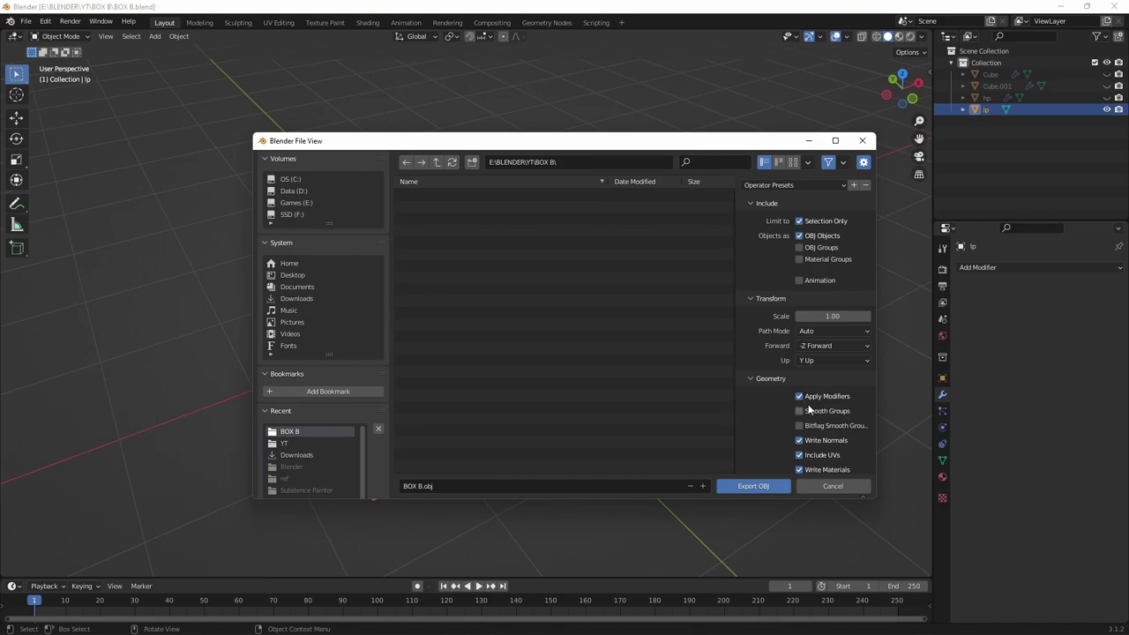
{"action": "left_click", "coordinate": [421, 486]}
{"action": "left_click", "coordinate": [422, 487]}
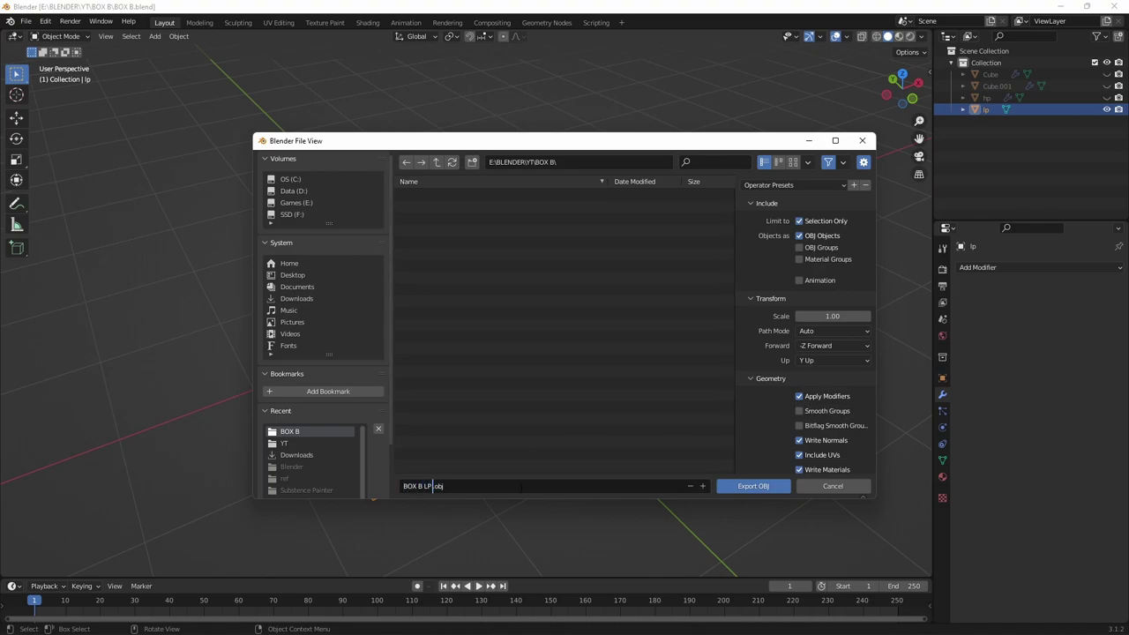
{"action": "left_click", "coordinate": [761, 486]}
{"action": "left_click", "coordinate": [1107, 109]}
{"action": "left_click", "coordinate": [1107, 98]}
Toggle the cutter object's visibility, stop playback and look down into the box.
{"action": "left_click", "coordinate": [1107, 85]}
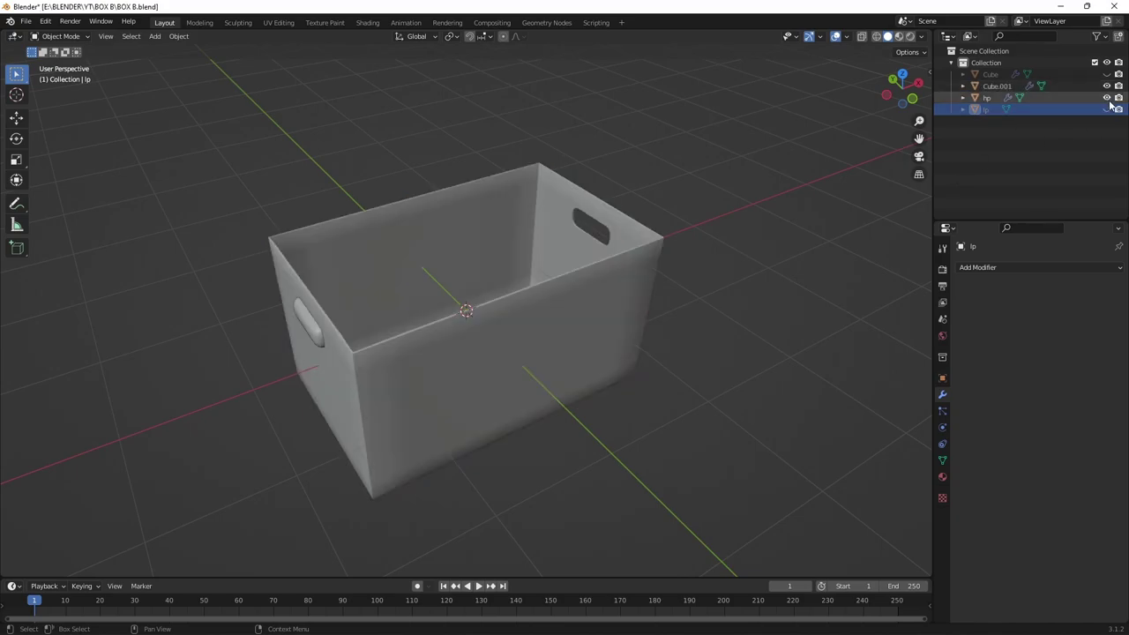
{"action": "left_click", "coordinate": [1107, 97]}
{"action": "left_click", "coordinate": [1107, 85]}
{"action": "left_click", "coordinate": [1107, 98]}
{"action": "key", "text": "space"}
{"action": "key", "text": "space"}
{"action": "left_click", "coordinate": [630, 256]}
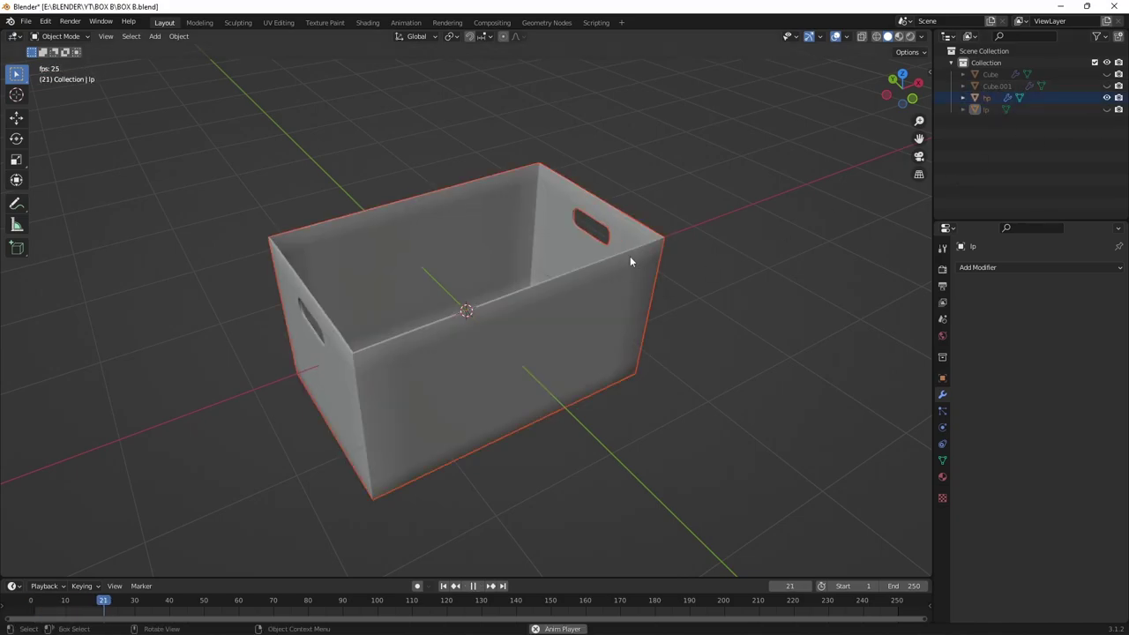
{"action": "left_click", "coordinate": [679, 426]}
{"action": "middle_click_drag", "start_coordinate": [736, 275], "coordinate": [683, 255]}
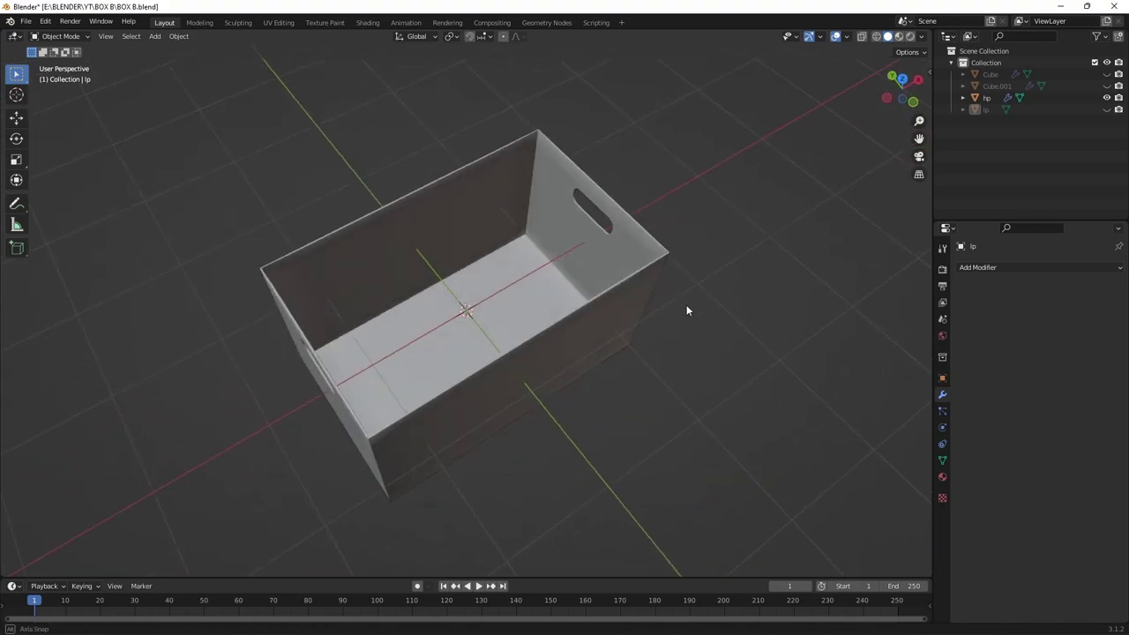
Select the high-poly hp box and test the modifier order, leaving Bevel below Solidify.
{"action": "left_click", "coordinate": [986, 98]}
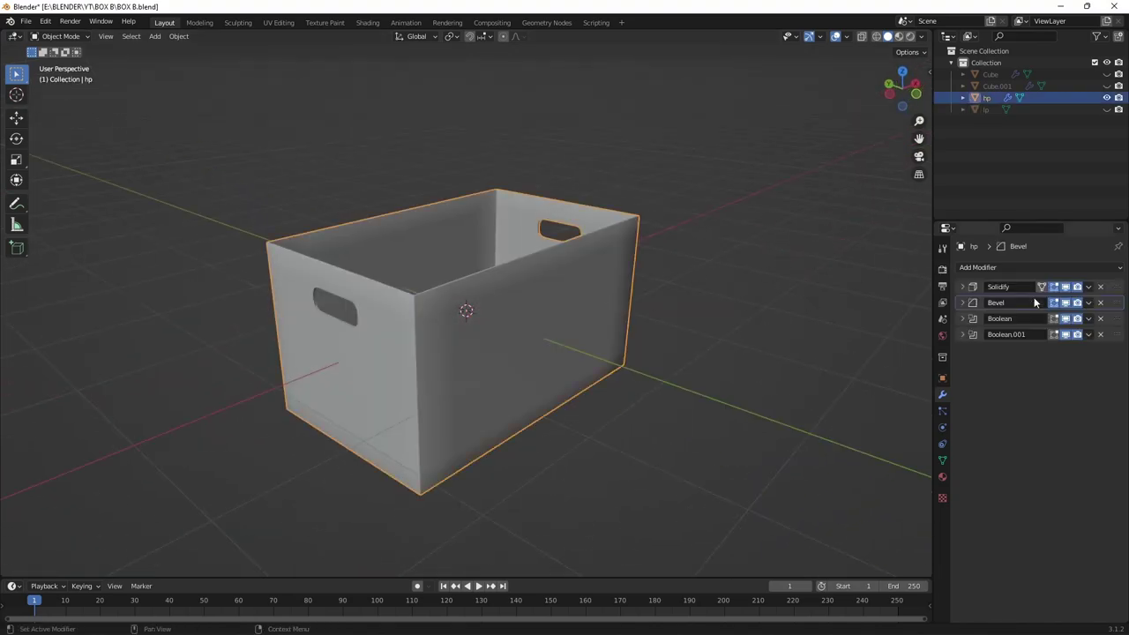
{"action": "left_click", "coordinate": [964, 302]}
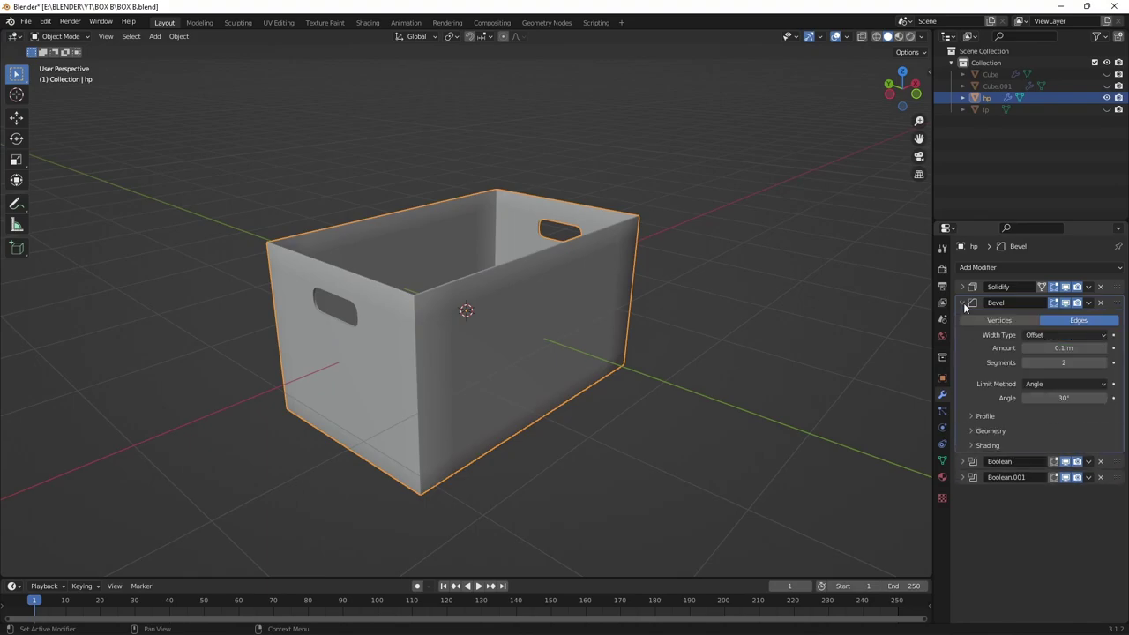
{"action": "left_click", "coordinate": [964, 304]}
{"action": "mouse_move", "coordinate": [1116, 303]}
{"action": "left_mouse_down"}
{"action": "mouse_move", "coordinate": [1115, 287]}
{"action": "mouse_move", "coordinate": [1117, 307]}
{"action": "left_mouse_up"}
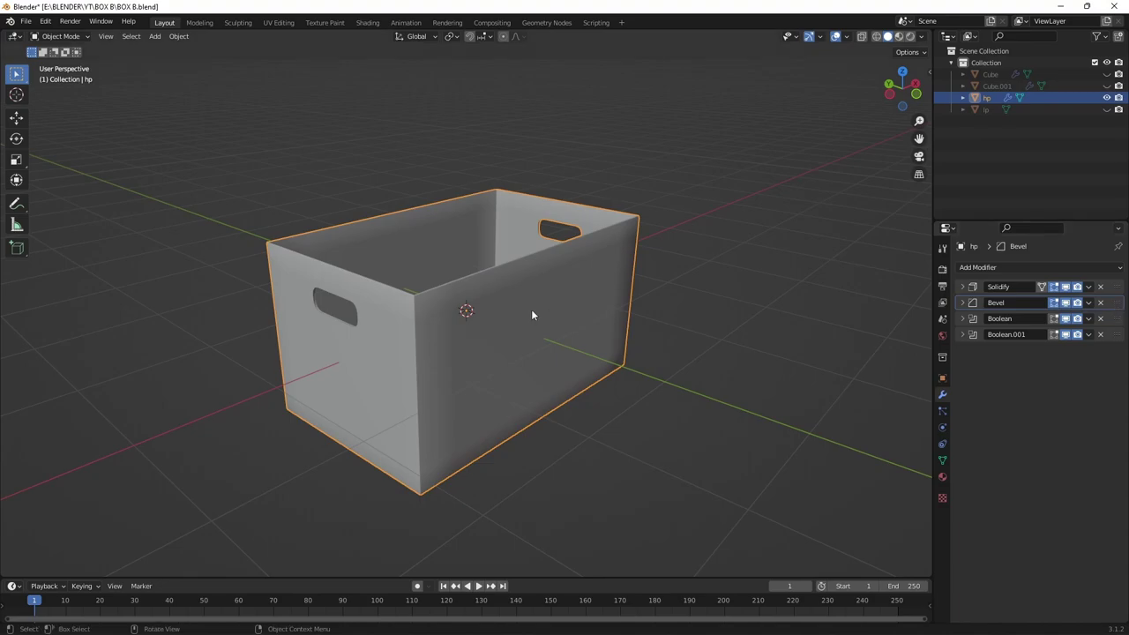
{"action": "mouse_move", "coordinate": [531, 309]}
{"action": "middle_mouse_down"}
{"action": "mouse_move", "coordinate": [539, 367]}
{"action": "mouse_move", "coordinate": [554, 315]}
{"action": "middle_mouse_up"}
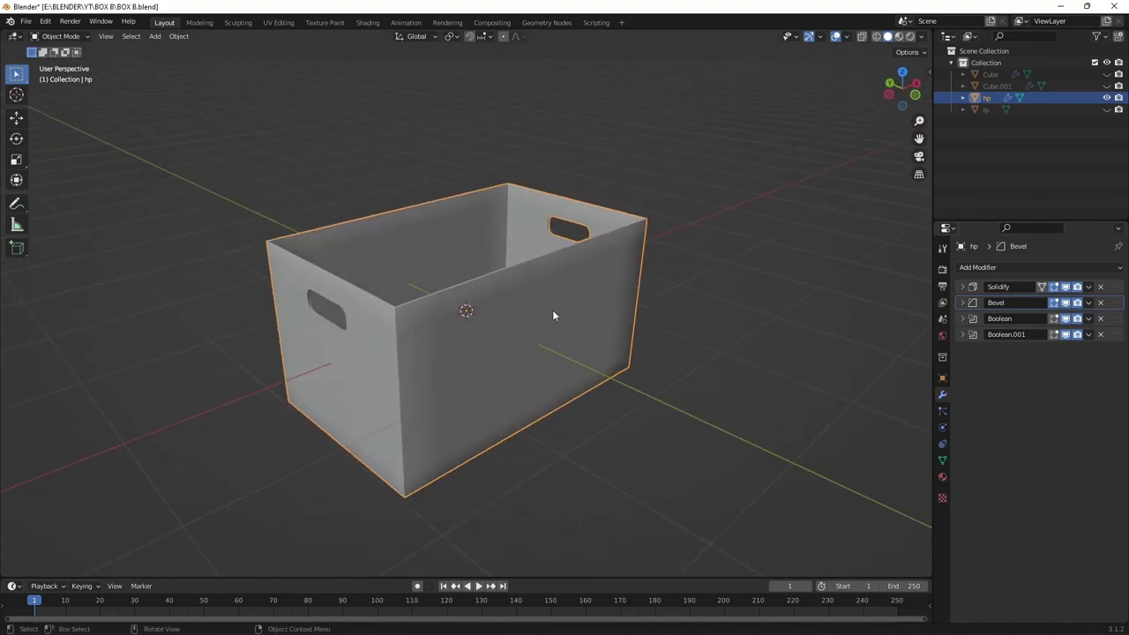
Export the high-poly box as OBJ named BOX B HP .obj.
{"action": "left_click", "coordinate": [27, 21]}
{"action": "left_click", "coordinate": [26, 21]}
{"action": "left_click", "coordinate": [27, 21]}
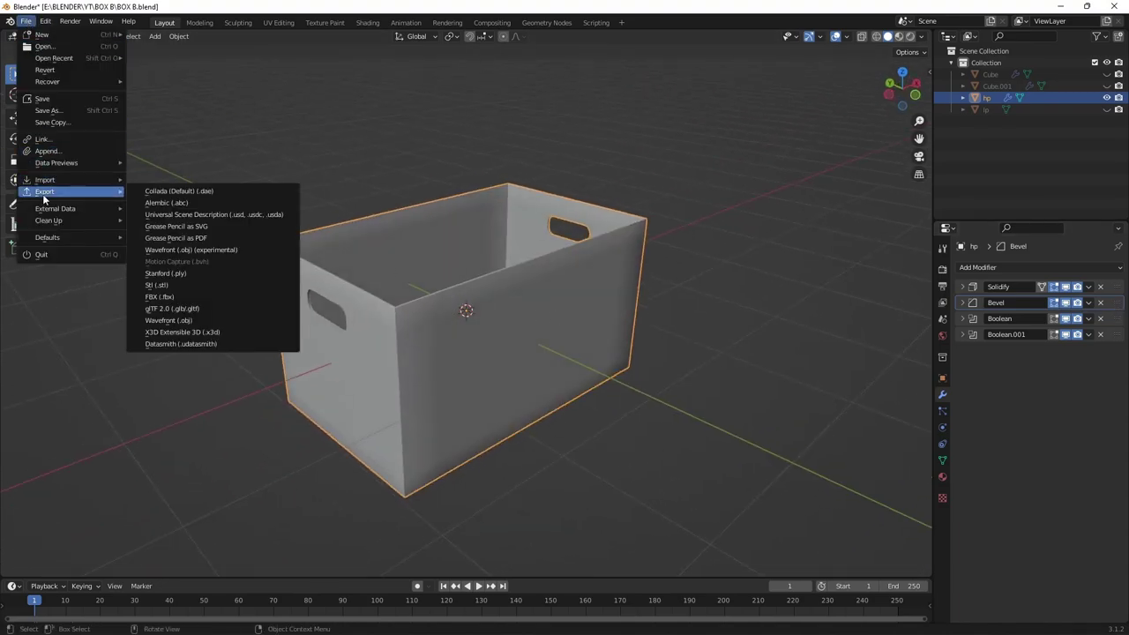
{"action": "left_click", "coordinate": [192, 320]}
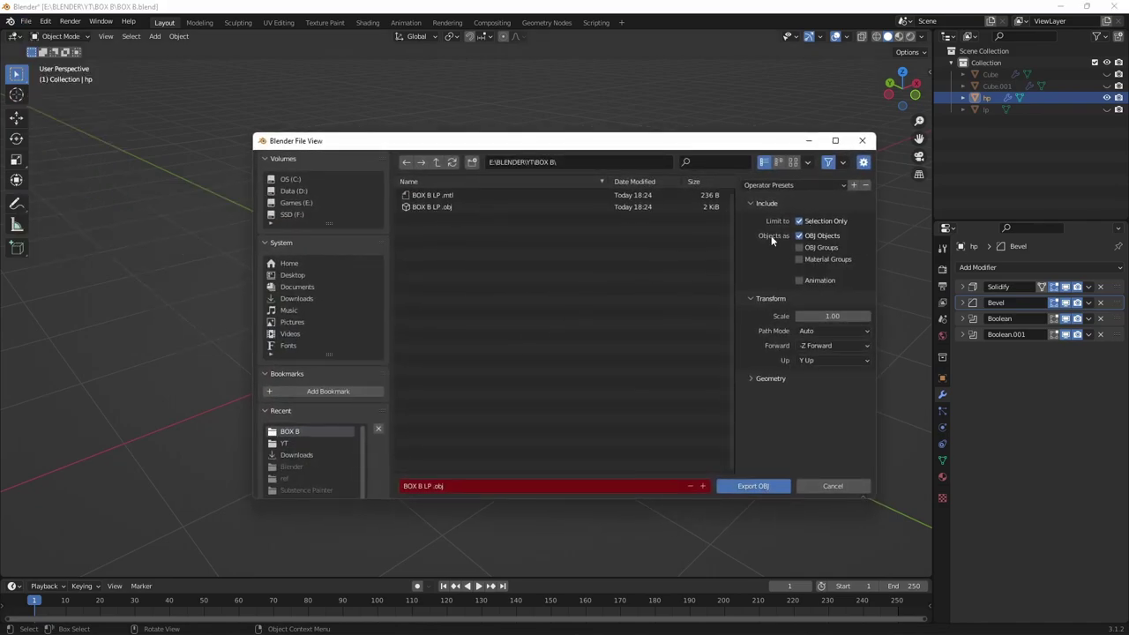
{"action": "left_click", "coordinate": [772, 378]}
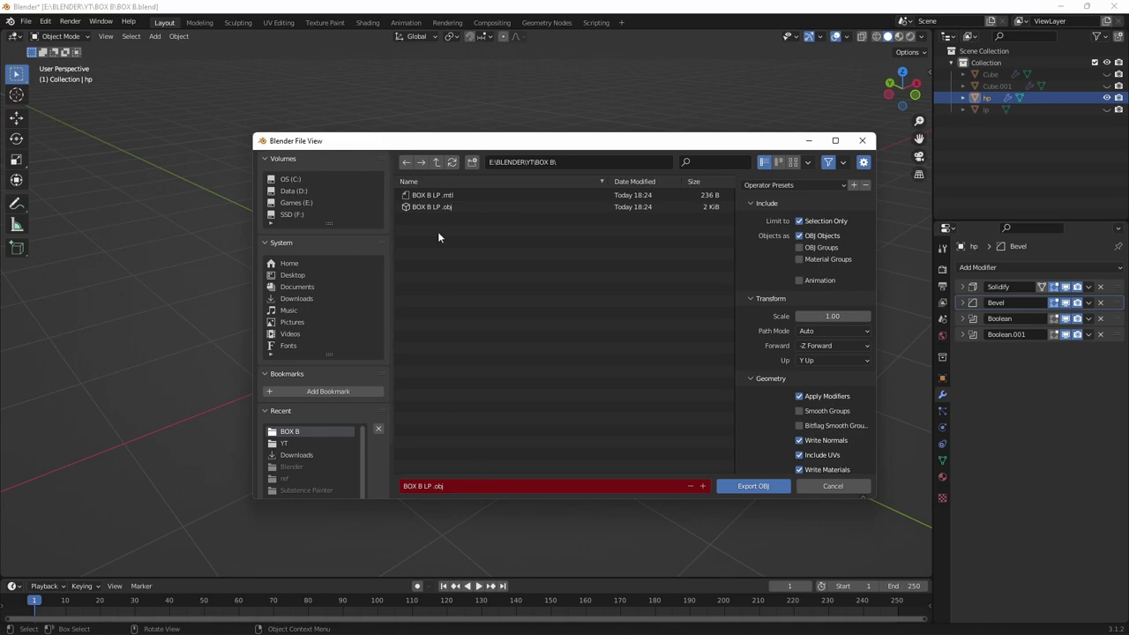
{"action": "left_click", "coordinate": [428, 486]}
{"action": "key", "text": "BackSpace"}
{"action": "type", "text": "H"}
{"action": "left_click", "coordinate": [754, 486]}
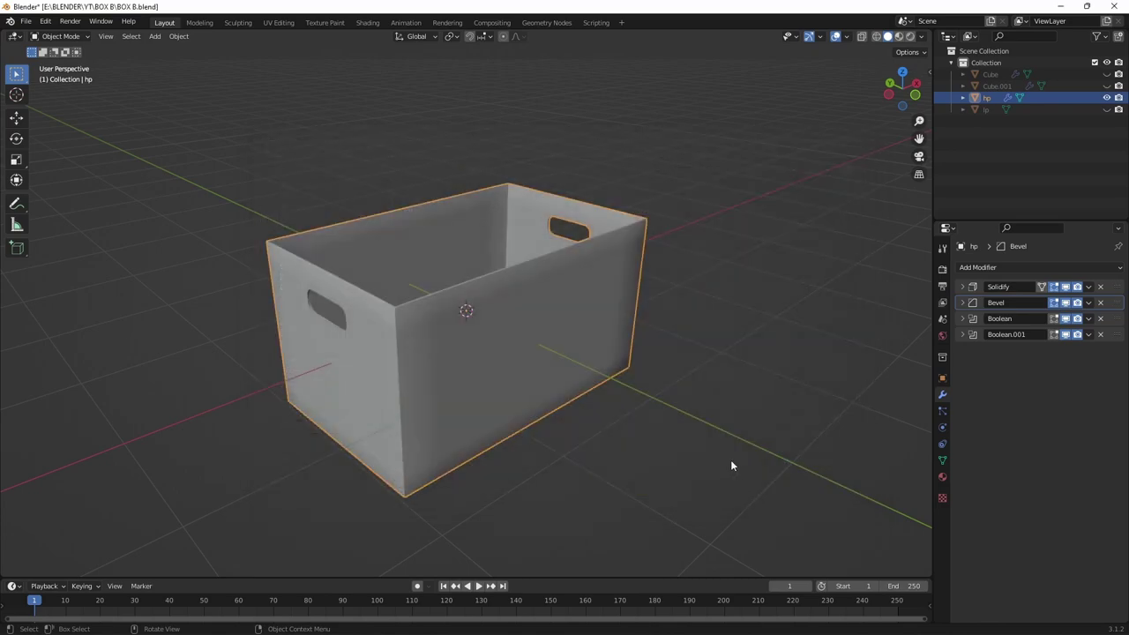
{"action": "key", "text": "alt+Tab"}
Import both BOX B .obj meshes and hide the high-poly box.
{"action": "key", "text": "ctrl+i"}
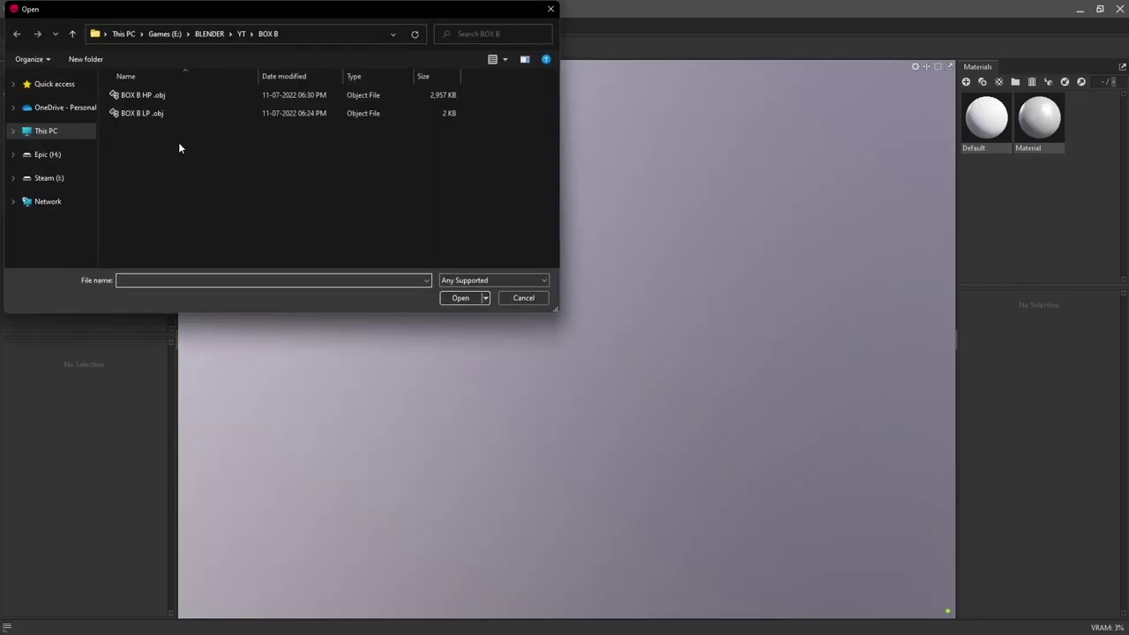
{"action": "left_click_drag", "start_coordinate": [178, 142], "coordinate": [220, 88]}
{"action": "left_click", "coordinate": [461, 297]}
{"action": "left_click", "coordinate": [163, 151]}
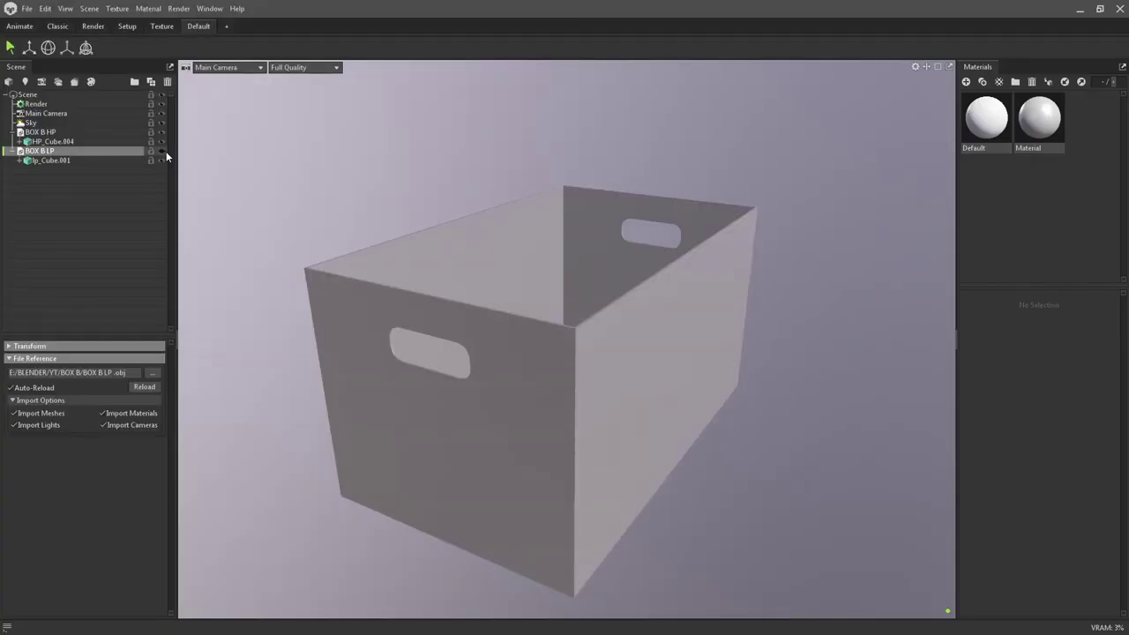
{"action": "left_click", "coordinate": [164, 151]}
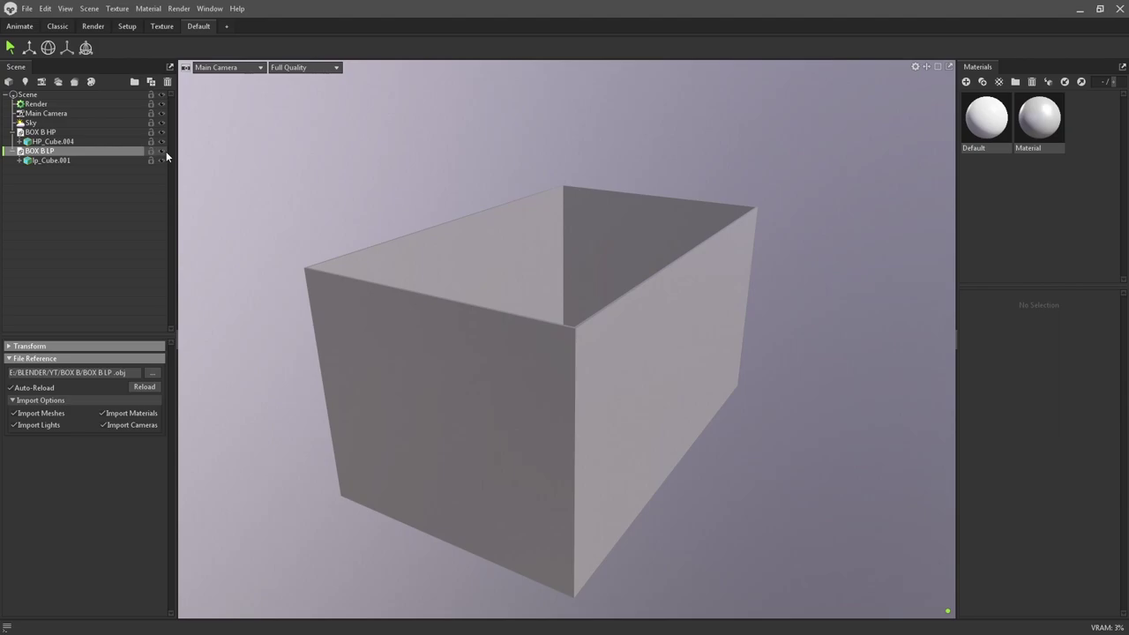
Create a new bake project with BOX B LP under Low and BOX B HP under High.
{"action": "left_click", "coordinate": [89, 82]}
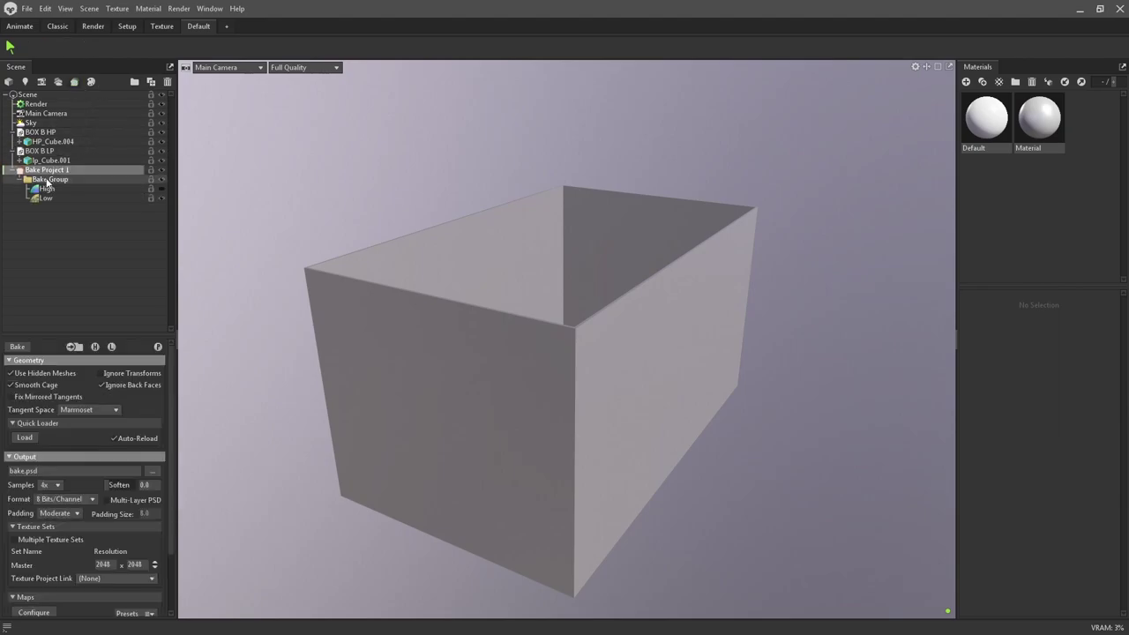
{"action": "left_click_drag", "start_coordinate": [39, 151], "coordinate": [93, 193]}
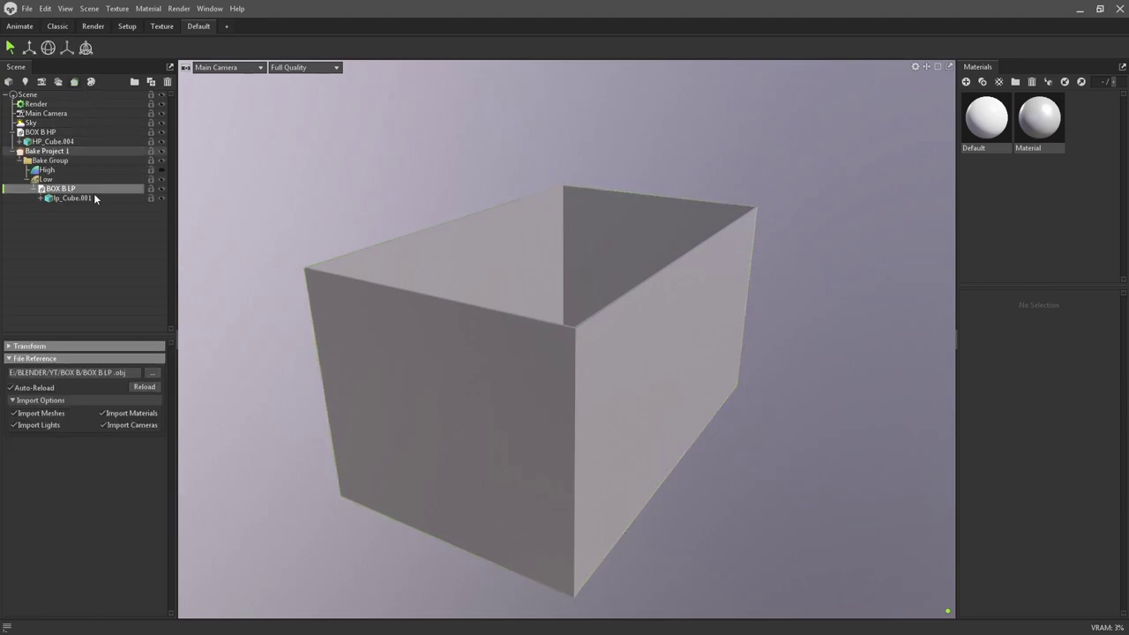
{"action": "left_click_drag", "start_coordinate": [42, 132], "coordinate": [96, 168]}
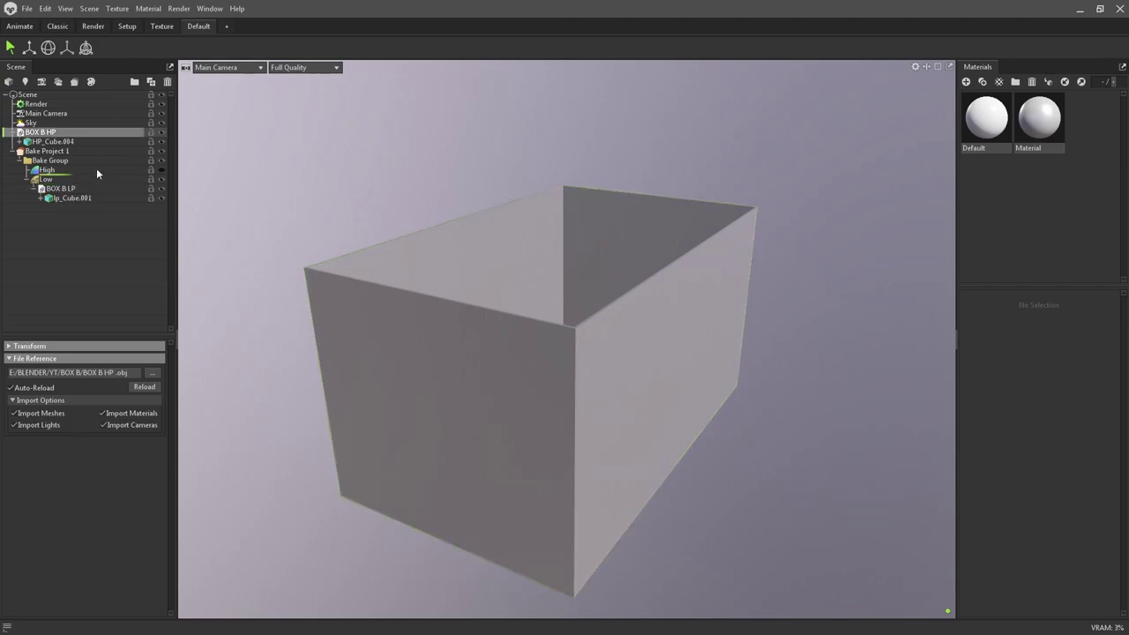
{"action": "left_click", "coordinate": [58, 181]}
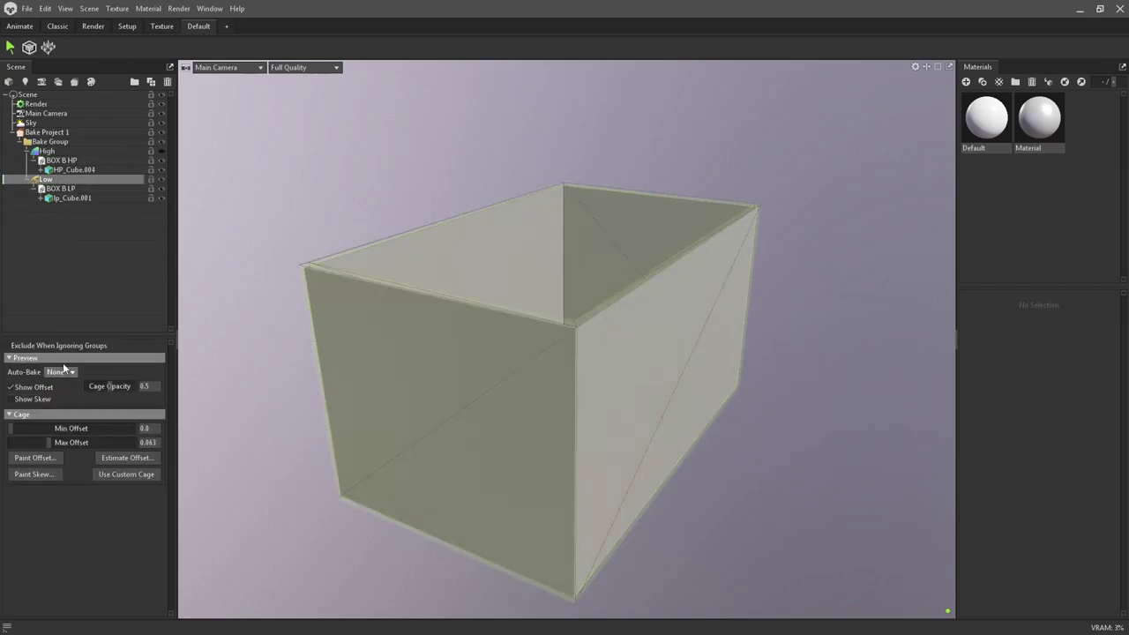
{"action": "left_click", "coordinate": [46, 132]}
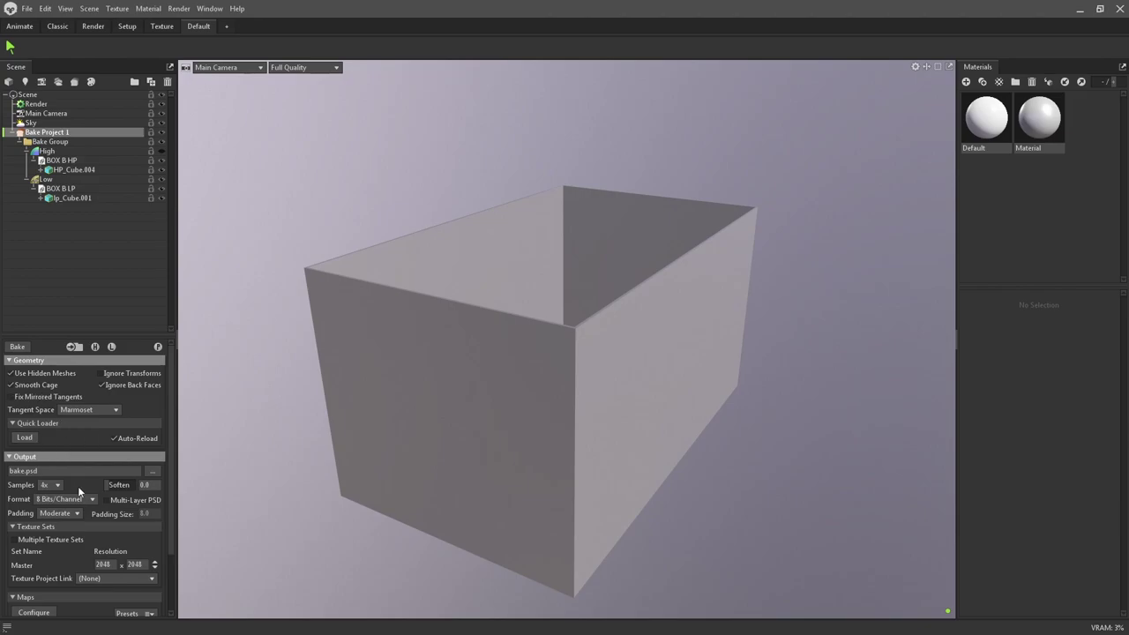
Set 16x samples and 16 bits per channel, and enable Object Normals and Curvature maps.
{"action": "left_click", "coordinate": [51, 485]}
{"action": "left_click", "coordinate": [66, 520]}
{"action": "scroll", "coordinate": [88, 508], "scroll_direction": "down", "scroll_amount": 3}
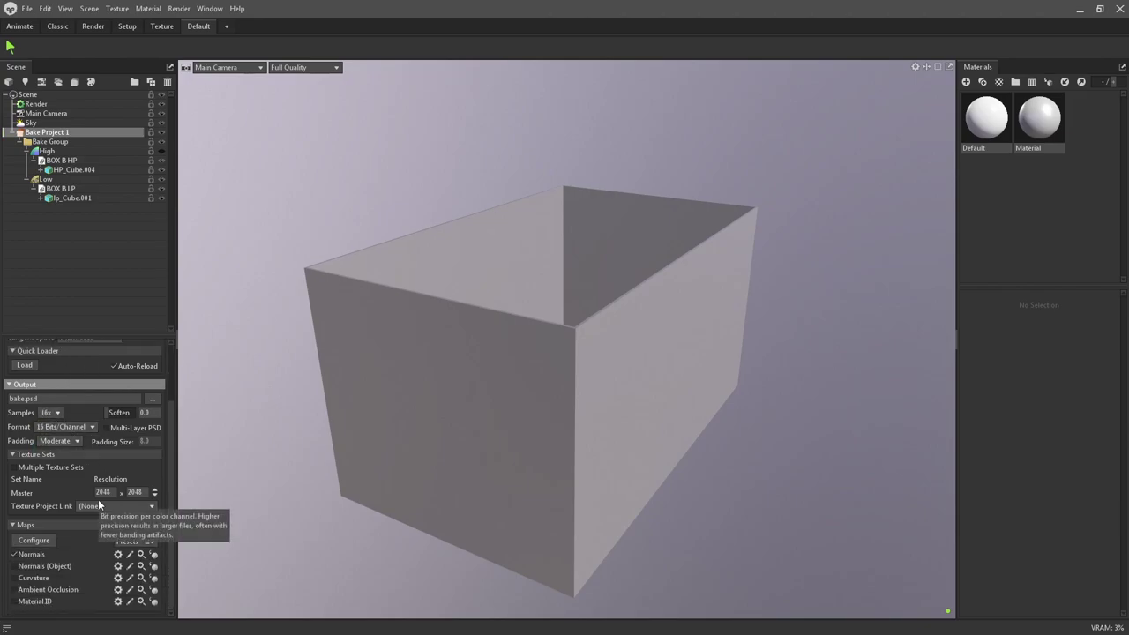
{"action": "left_click", "coordinate": [39, 567]}
{"action": "left_click", "coordinate": [39, 579]}
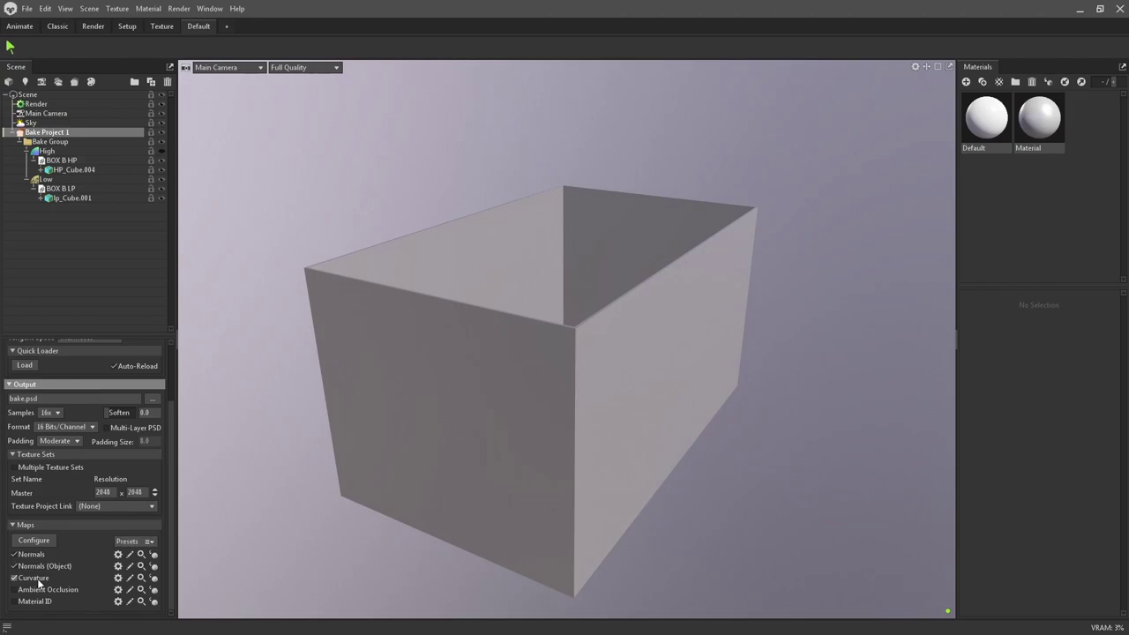
In the full map list, drop Material ID and add Thickness and Position maps.
{"action": "left_click", "coordinate": [34, 540]}
{"action": "left_click", "coordinate": [511, 312]}
{"action": "left_click", "coordinate": [522, 221]}
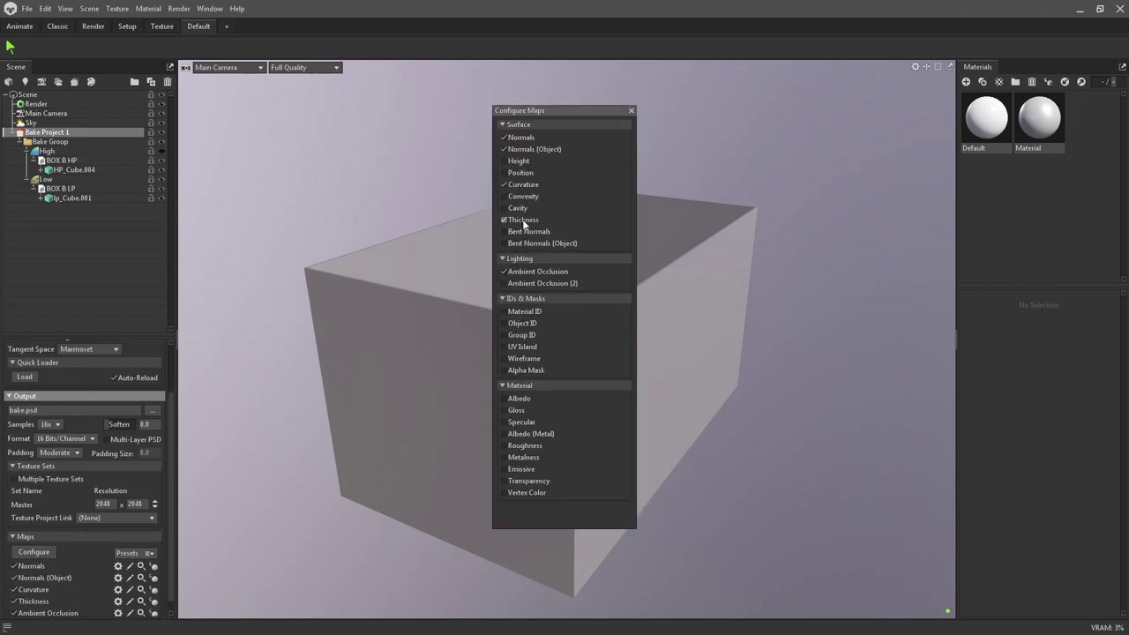
{"action": "left_click", "coordinate": [525, 173]}
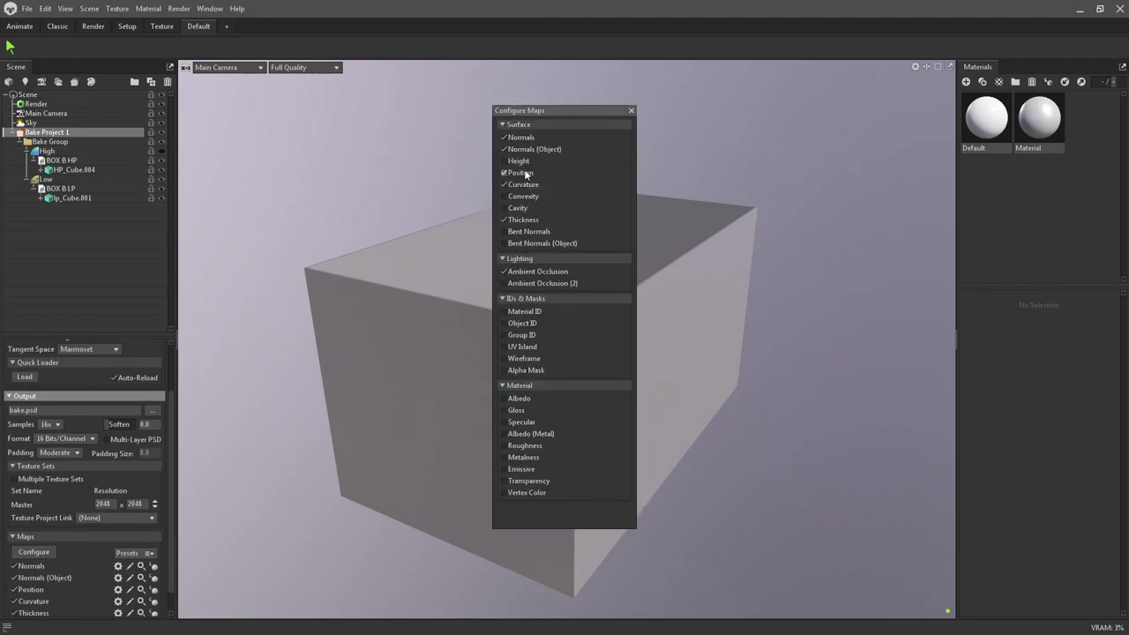
{"action": "left_click", "coordinate": [631, 112]}
Save these bake settings as the default preset.
{"action": "scroll", "coordinate": [160, 478], "scroll_direction": "down", "scroll_amount": 1}
{"action": "left_click", "coordinate": [134, 530]}
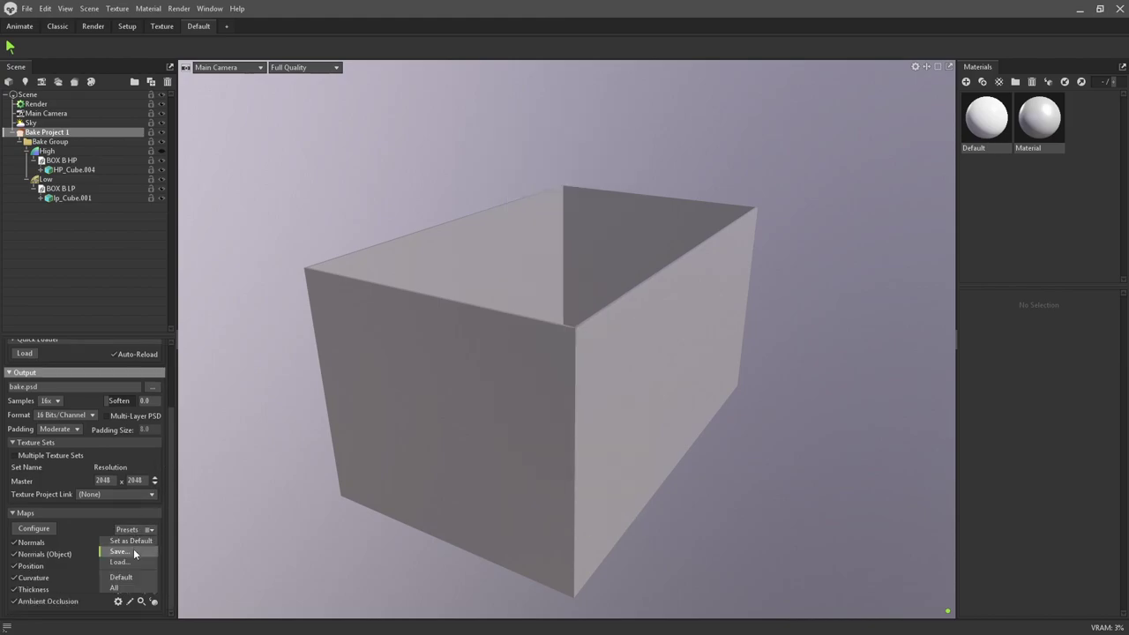
{"action": "left_click", "coordinate": [132, 541]}
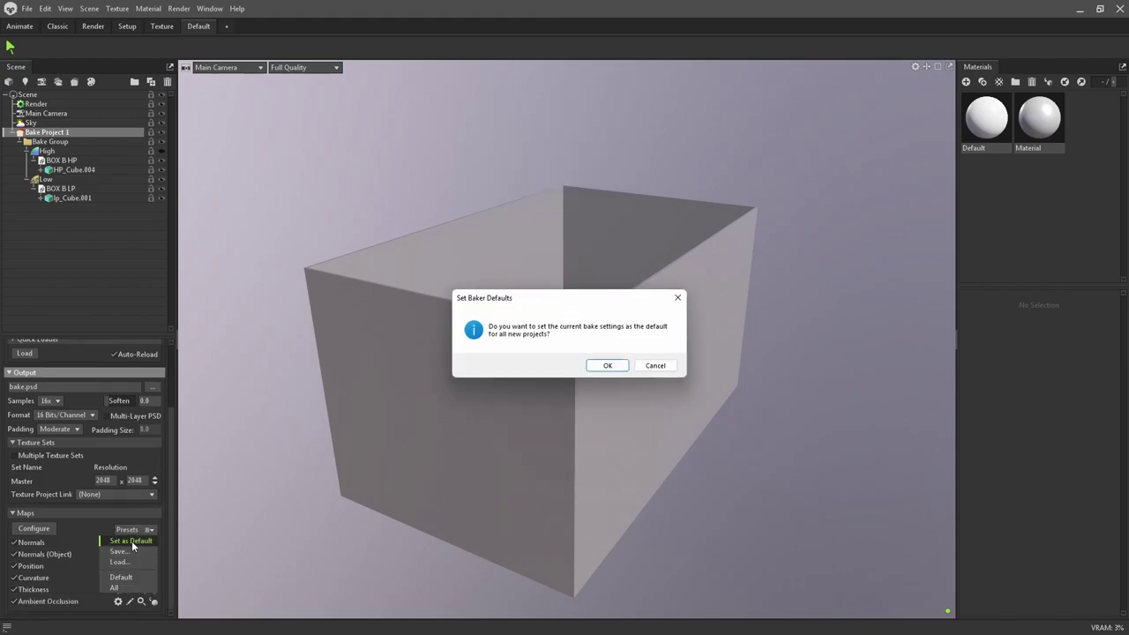
{"action": "left_click", "coordinate": [608, 366]}
{"action": "scroll", "coordinate": [54, 461], "scroll_direction": "up", "scroll_amount": 4}
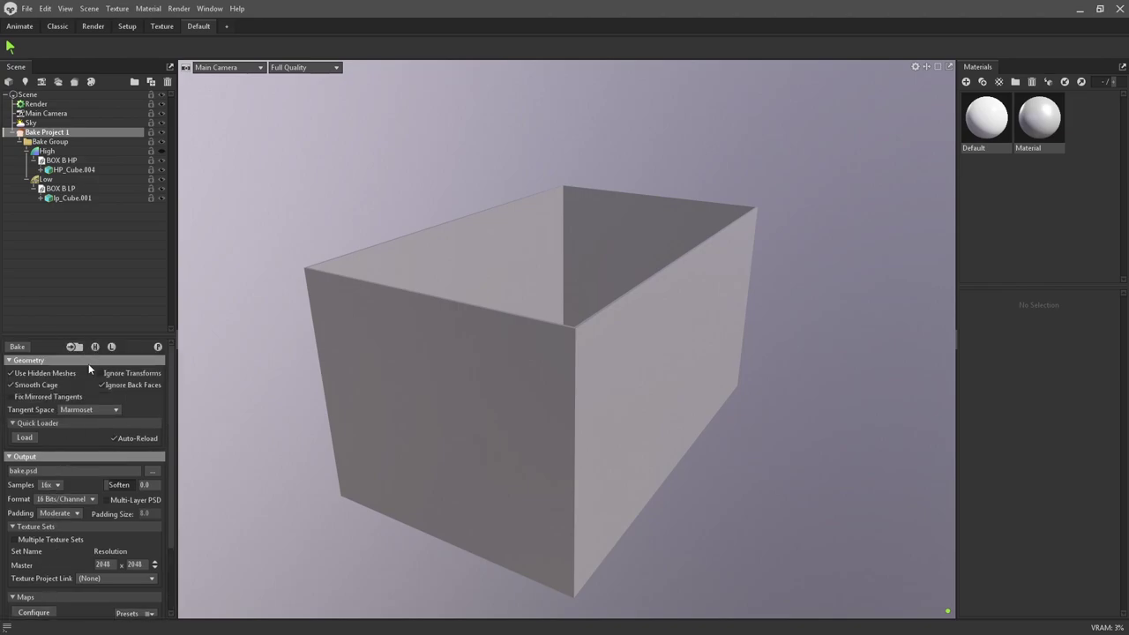
Create a BOX B folder under BAKE and set the bake output to BOX B.psd inside it.
{"action": "left_click", "coordinate": [154, 472]}
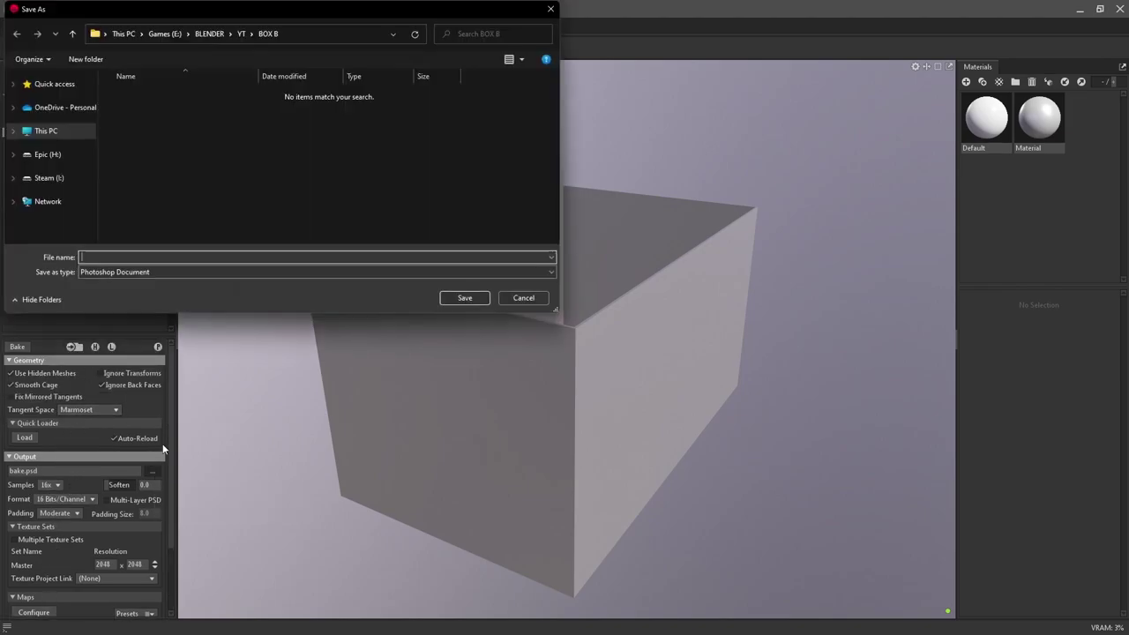
{"action": "left_click", "coordinate": [246, 34]}
{"action": "double_click", "coordinate": [173, 97]}
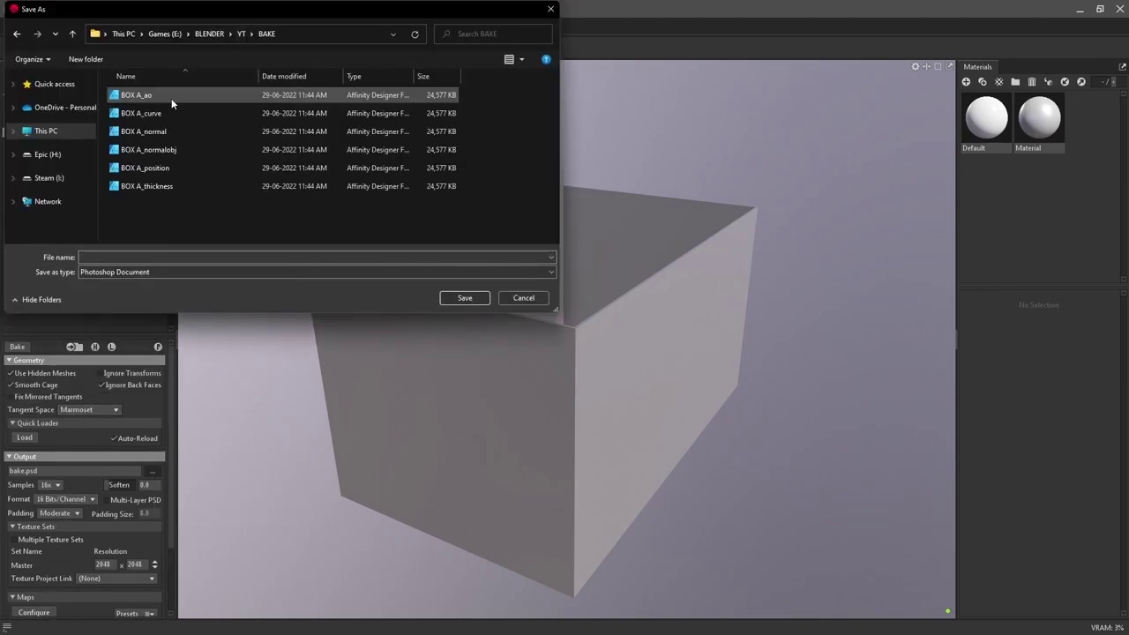
{"action": "right_click", "coordinate": [280, 216]}
{"action": "left_click", "coordinate": [450, 380]}
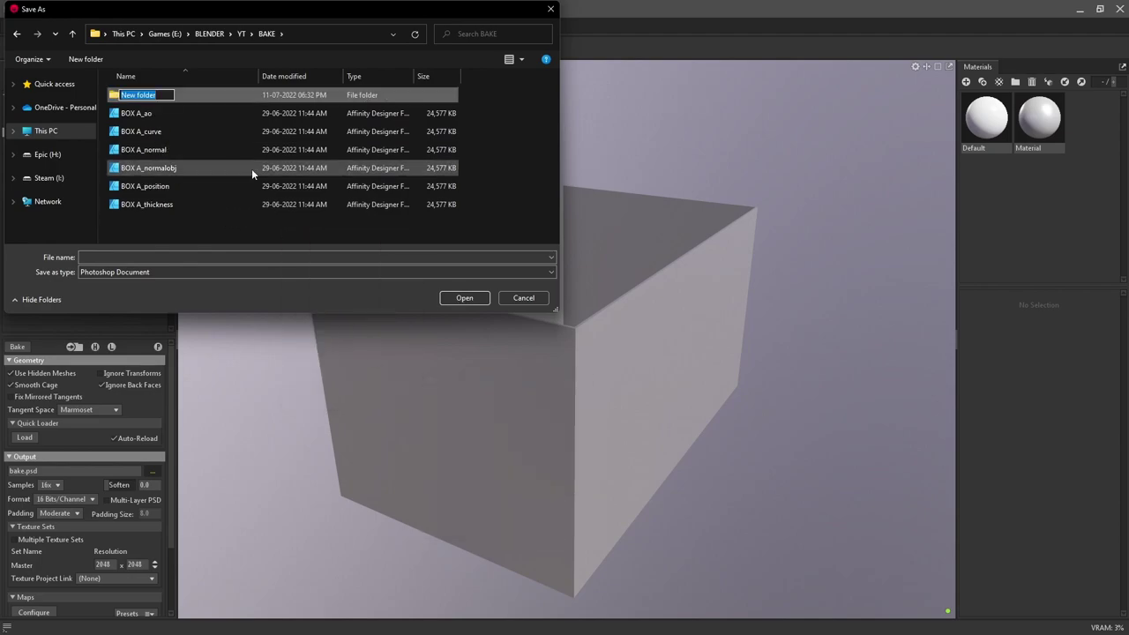
{"action": "type", "text": "BOX"}
{"action": "type", "text": " B"}
{"action": "key", "text": "Return"}
{"action": "key", "text": "Return"}
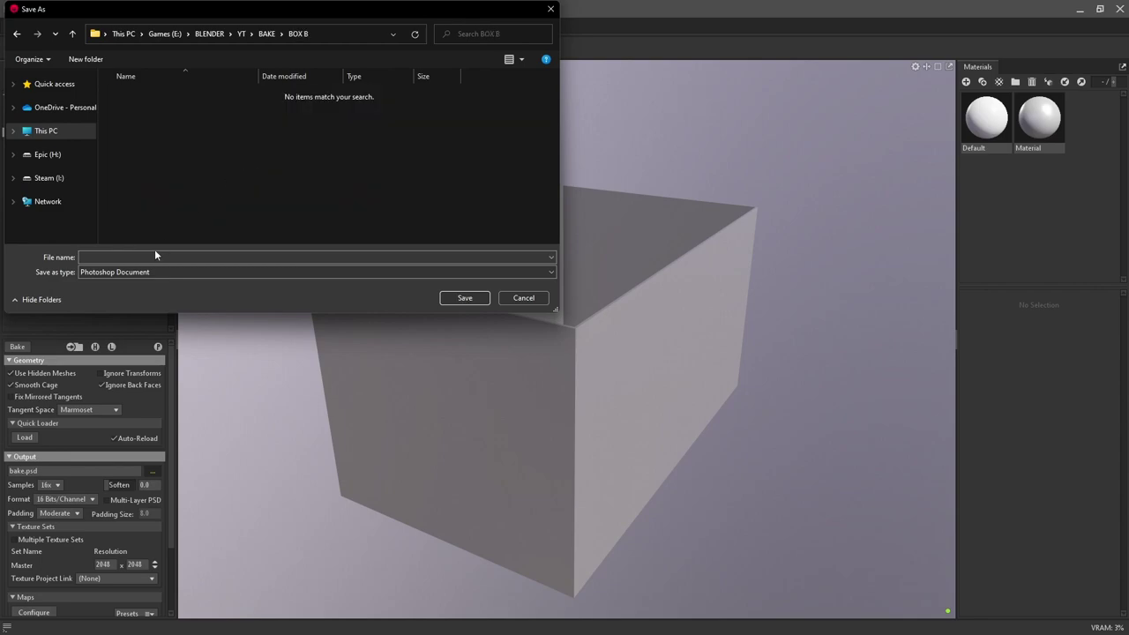
{"action": "left_click", "coordinate": [156, 256]}
{"action": "type", "text": "BOX B"}
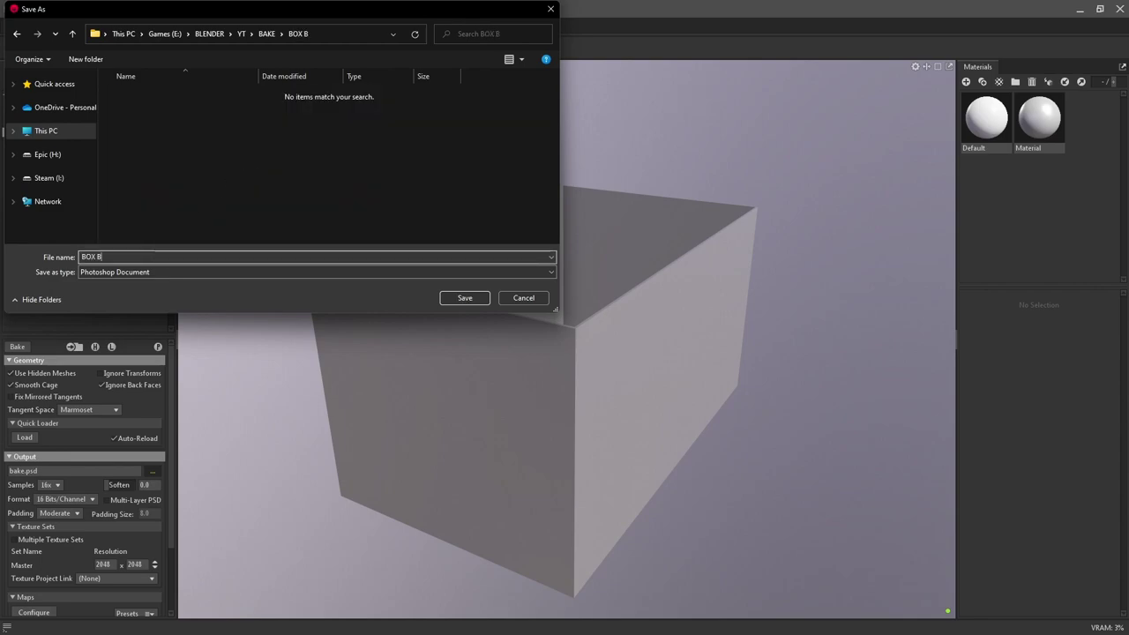
{"action": "key", "text": "Return"}
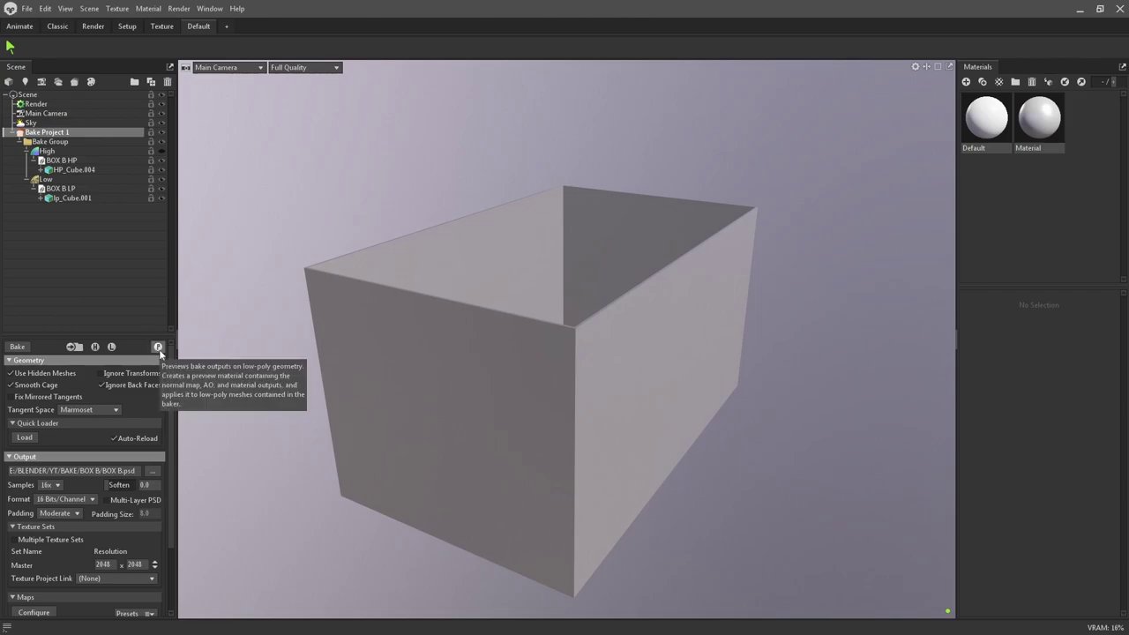
Show the high-poly box and save the scene as BOX B.tbscene in the BOX B folder.
{"action": "left_click", "coordinate": [158, 347]}
{"action": "mouse_move", "coordinate": [491, 312]}
{"action": "left_mouse_down"}
{"action": "mouse_move", "coordinate": [493, 191]}
{"action": "mouse_move", "coordinate": [543, 344]}
{"action": "mouse_move", "coordinate": [360, 404]}
{"action": "mouse_move", "coordinate": [485, 361]}
{"action": "mouse_move", "coordinate": [436, 305]}
{"action": "mouse_move", "coordinate": [252, 353]}
{"action": "mouse_move", "coordinate": [485, 331]}
{"action": "left_mouse_up"}
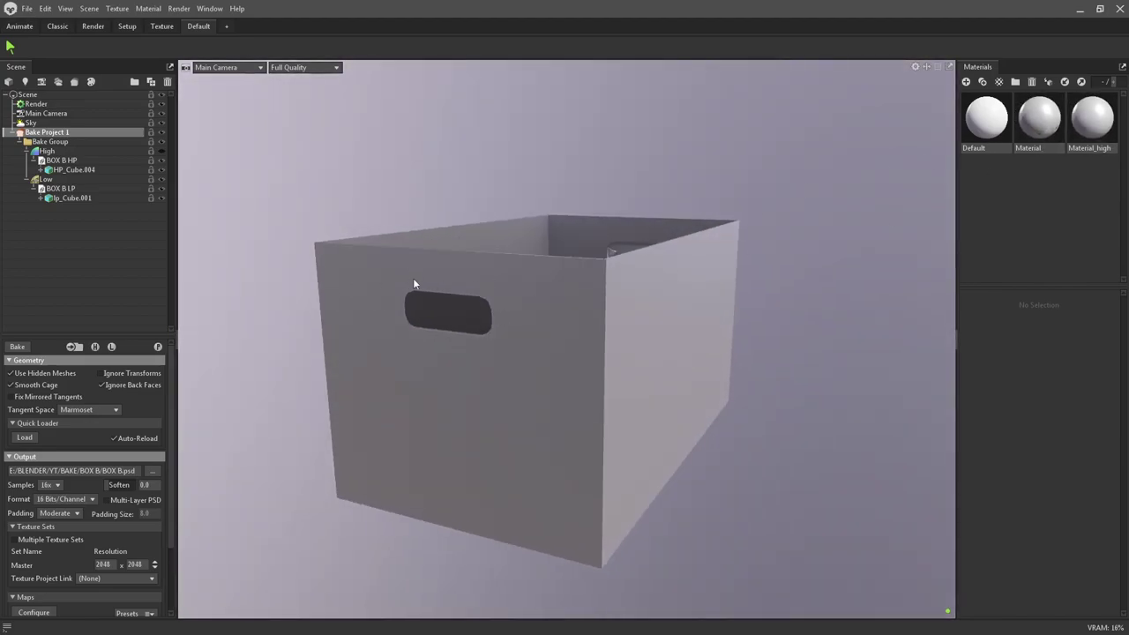
{"action": "key", "text": "ctrl+s"}
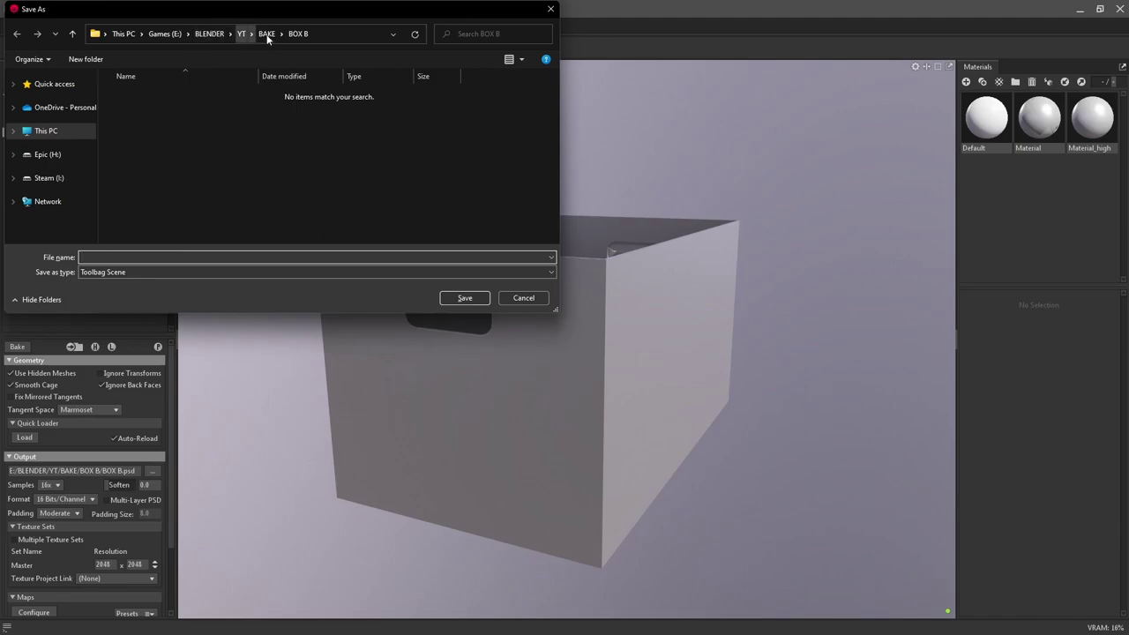
{"action": "left_click", "coordinate": [241, 36]}
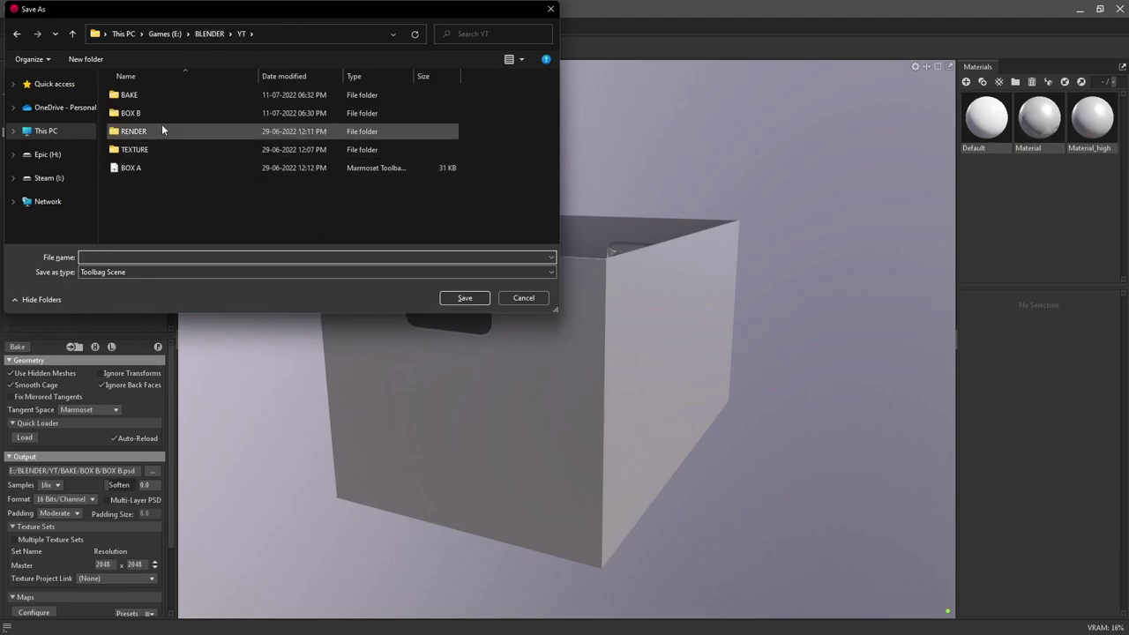
{"action": "double_click", "coordinate": [162, 123]}
{"action": "type", "text": "BOX B"}
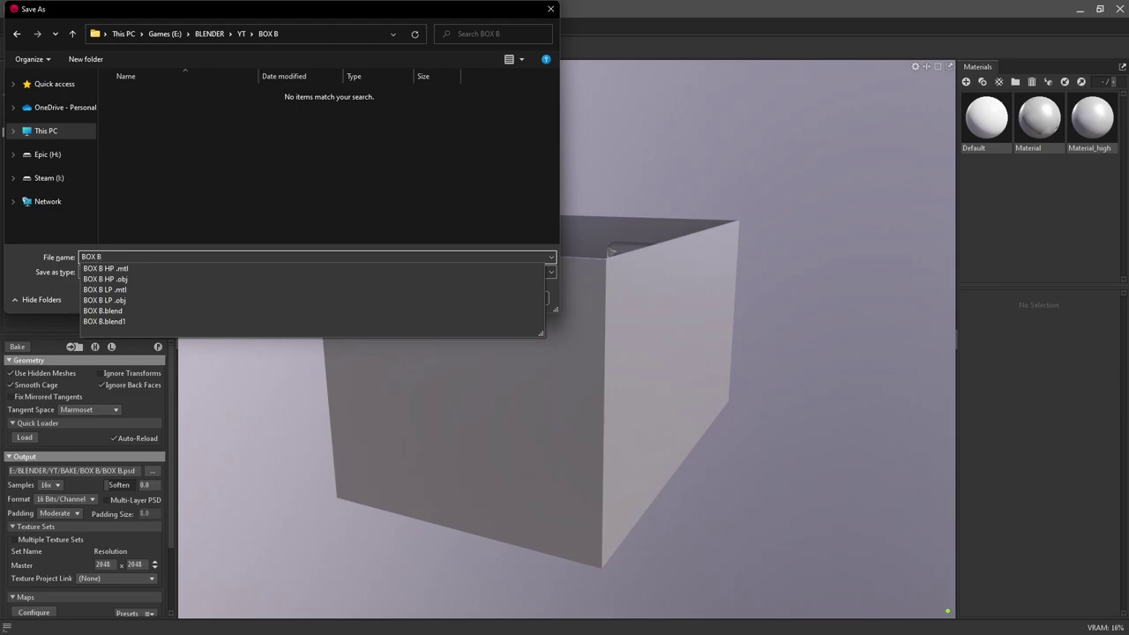
{"action": "key", "text": "Return"}
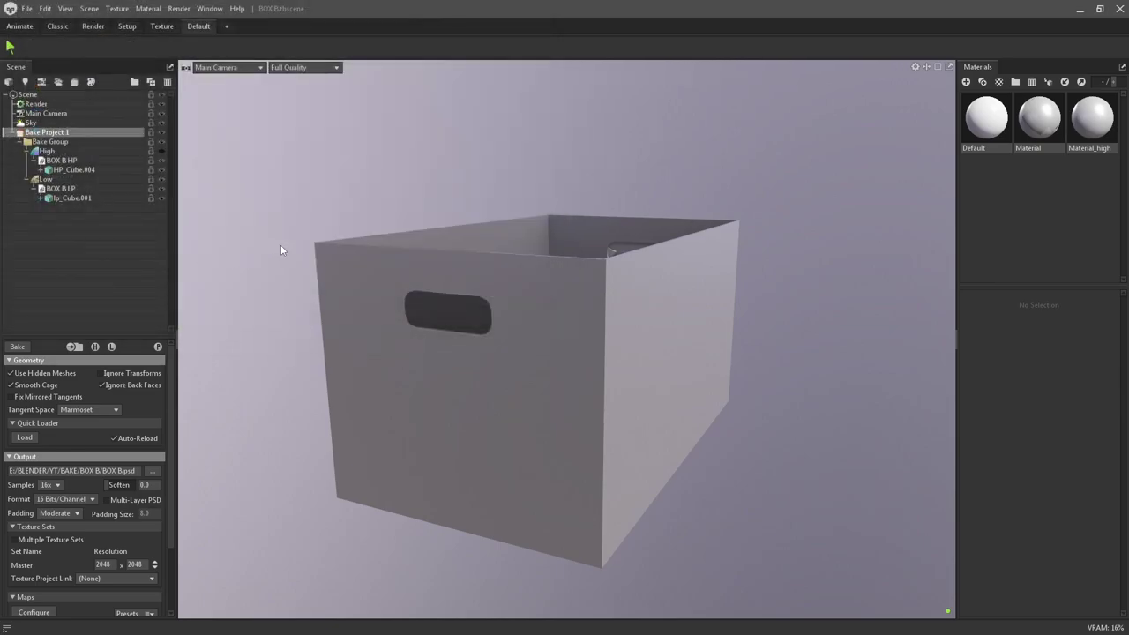
Minimize Marmoset Toolbag to bring up Substance Painter.
{"action": "left_click", "coordinate": [1078, 10]}
{"action": "left_click", "coordinate": [11, 21]}
{"action": "key", "text": "Escape"}
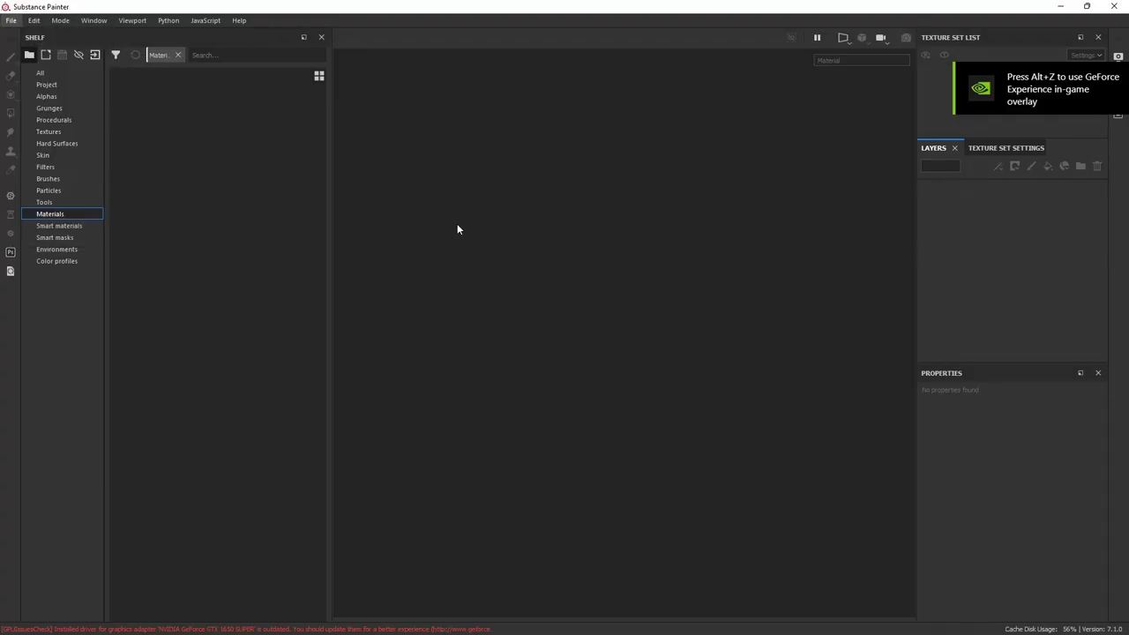
Start a new project using the BOX B LP.obj mesh from the BOX B folder.
{"action": "key", "text": "ctrl+n"}
{"action": "left_click", "coordinate": [693, 158]}
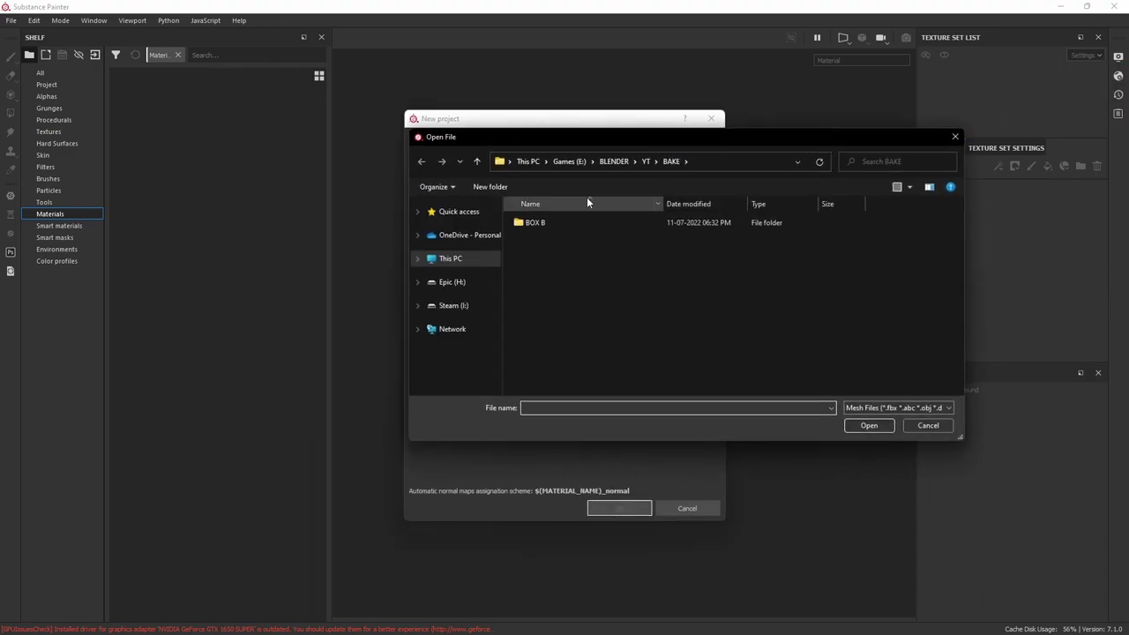
{"action": "left_click", "coordinate": [477, 163]}
{"action": "left_click", "coordinate": [477, 162]}
{"action": "double_click", "coordinate": [565, 241]}
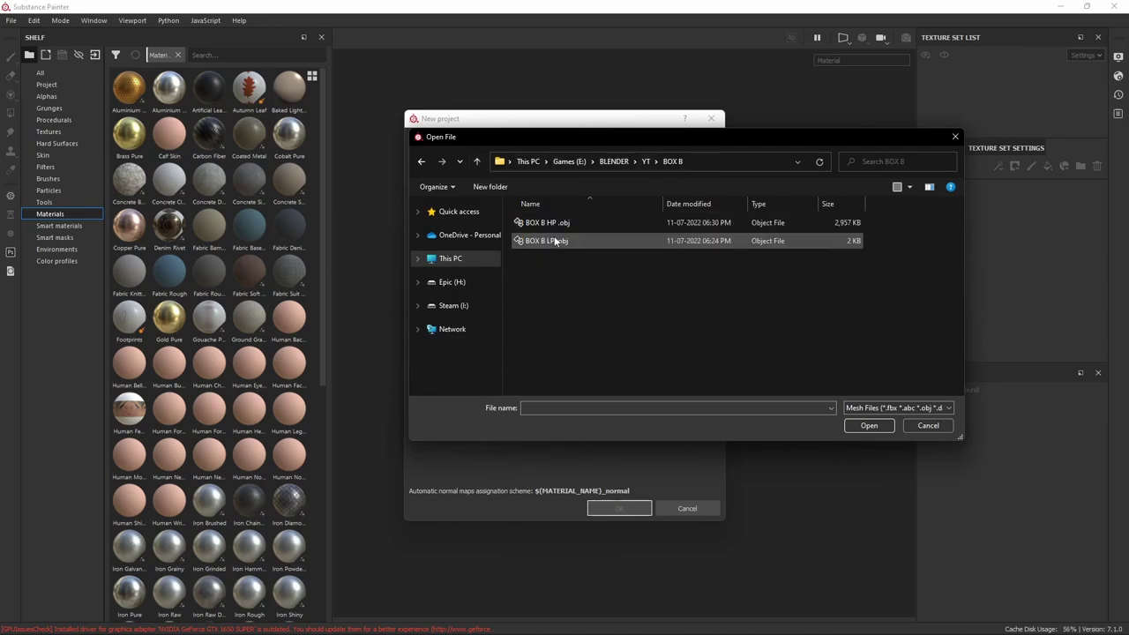
{"action": "left_click", "coordinate": [556, 240]}
{"action": "left_click", "coordinate": [869, 426]}
Add the six baked maps from BAKE/BOX B and confirm the new project.
{"action": "left_click", "coordinate": [688, 381]}
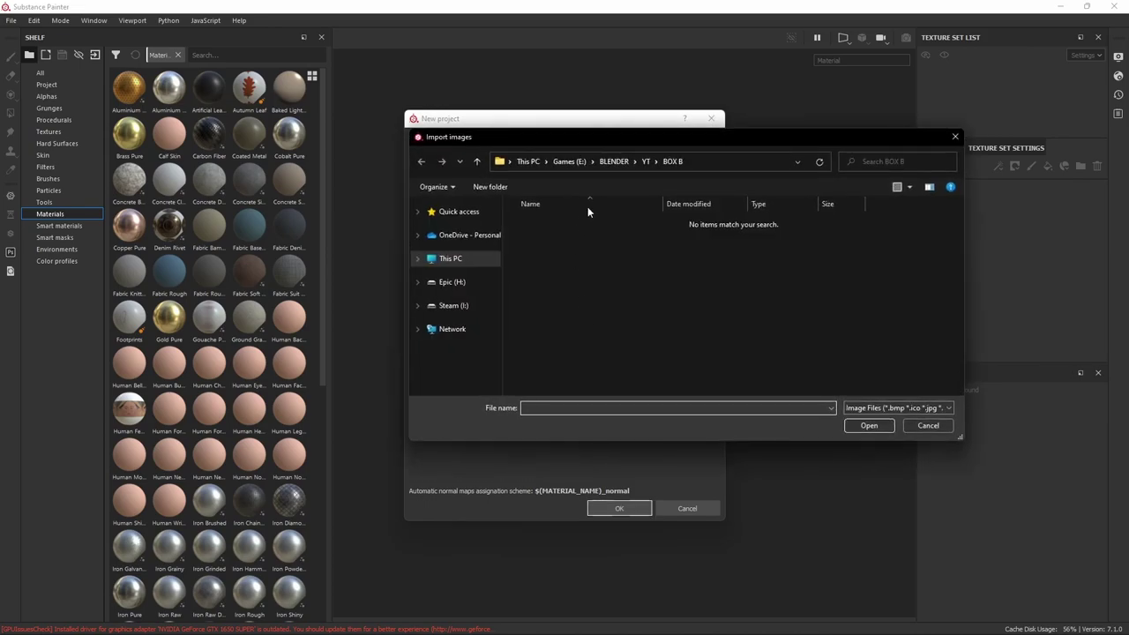
{"action": "left_click", "coordinate": [646, 161]}
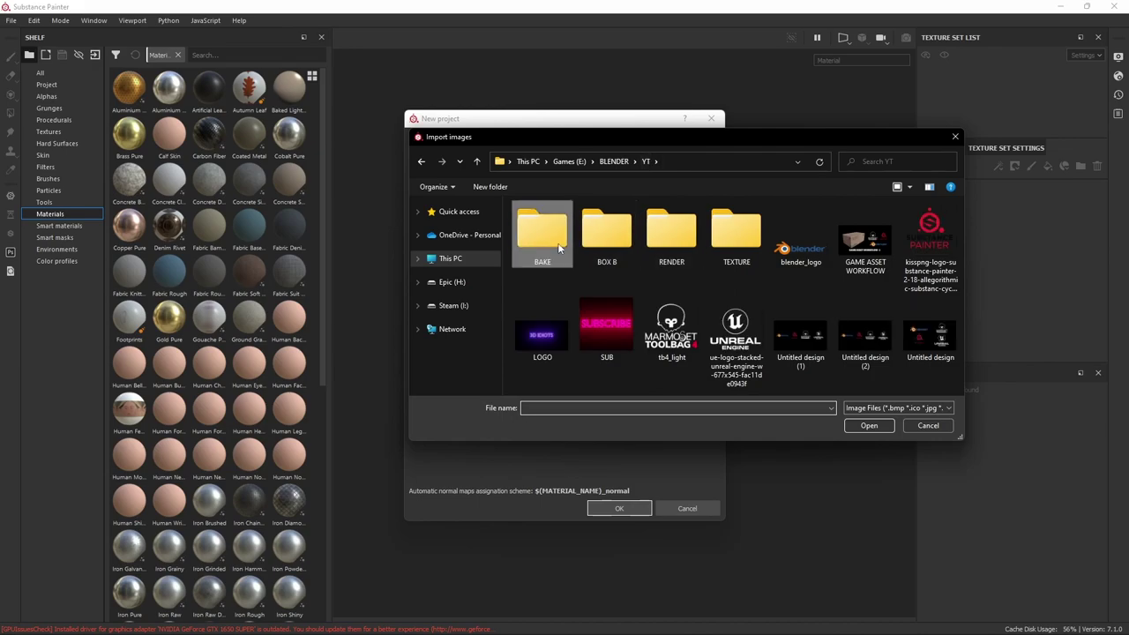
{"action": "double_click", "coordinate": [553, 240]}
{"action": "left_click_drag", "start_coordinate": [594, 361], "coordinate": [547, 236]}
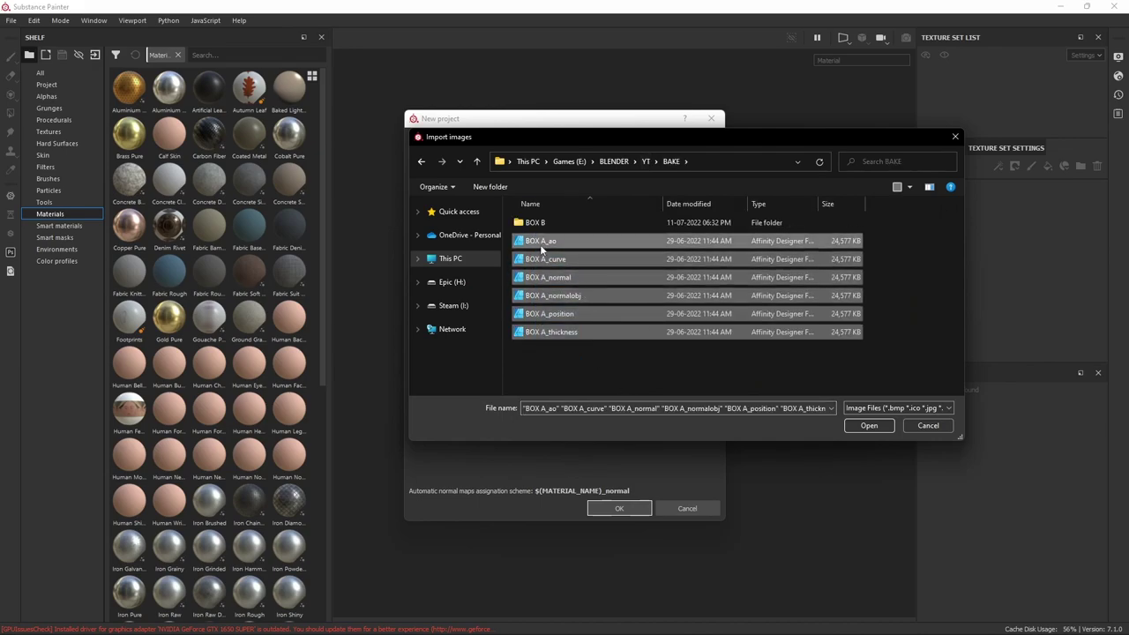
{"action": "double_click", "coordinate": [535, 223]}
{"action": "left_click_drag", "start_coordinate": [601, 345], "coordinate": [534, 227]}
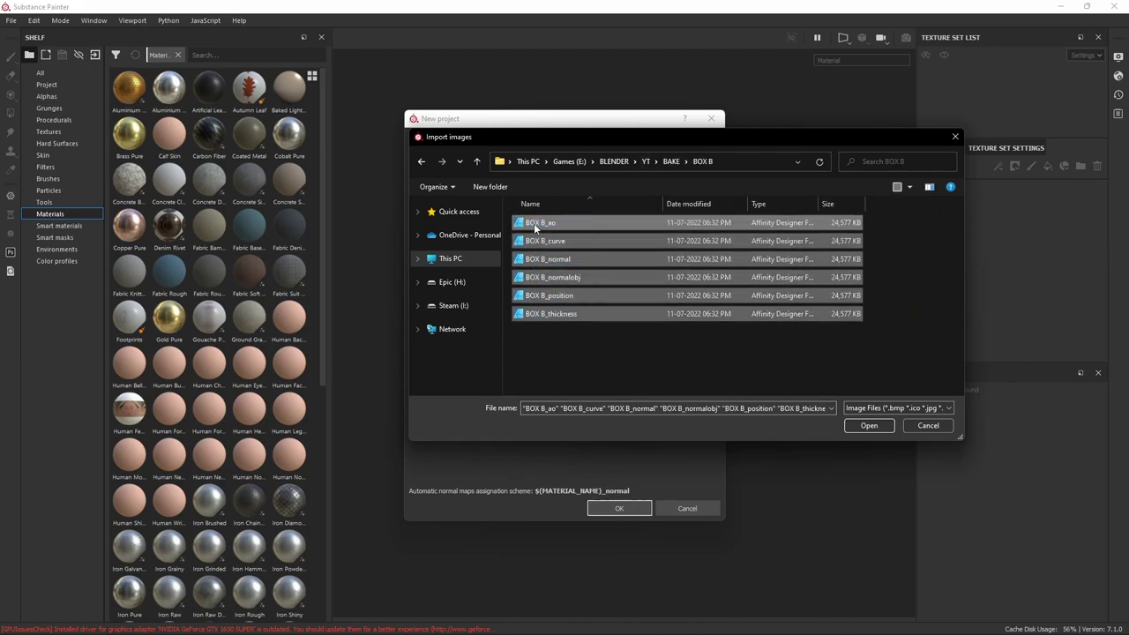
{"action": "left_click", "coordinate": [869, 426]}
{"action": "left_click", "coordinate": [635, 507]}
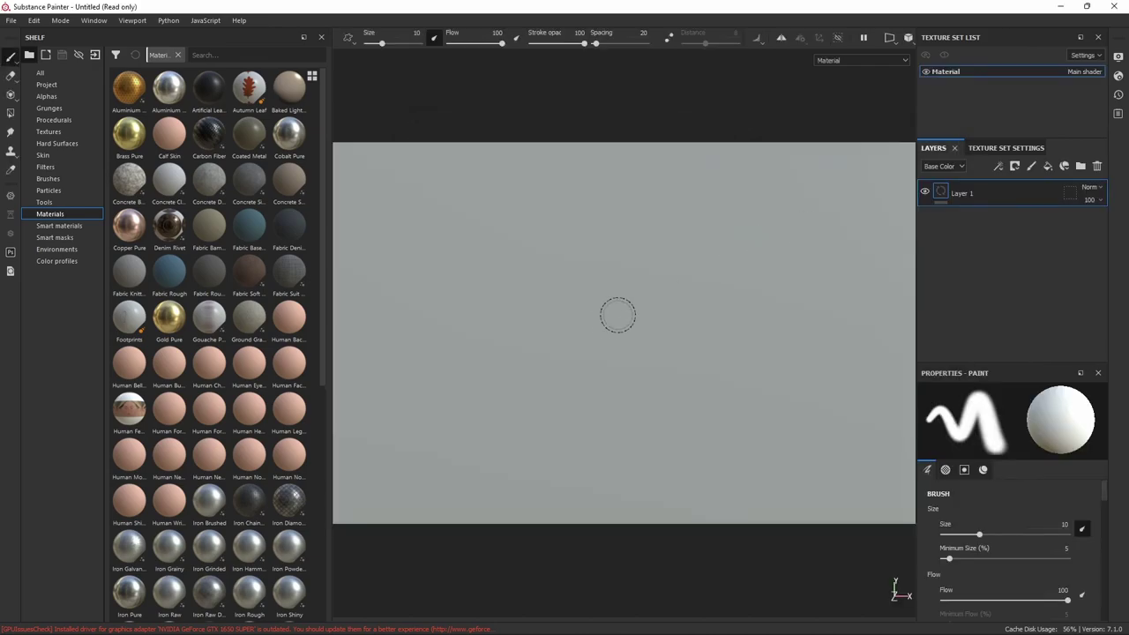
Assign BOX B_normal and BOX B_normalobj to Normal and World space normal, leaving ID empty.
{"action": "scroll", "coordinate": [610, 320], "scroll_direction": "down", "scroll_amount": 3}
{"action": "left_click_drag", "start_coordinate": [590, 300], "coordinate": [687, 360], "text": "alt"}
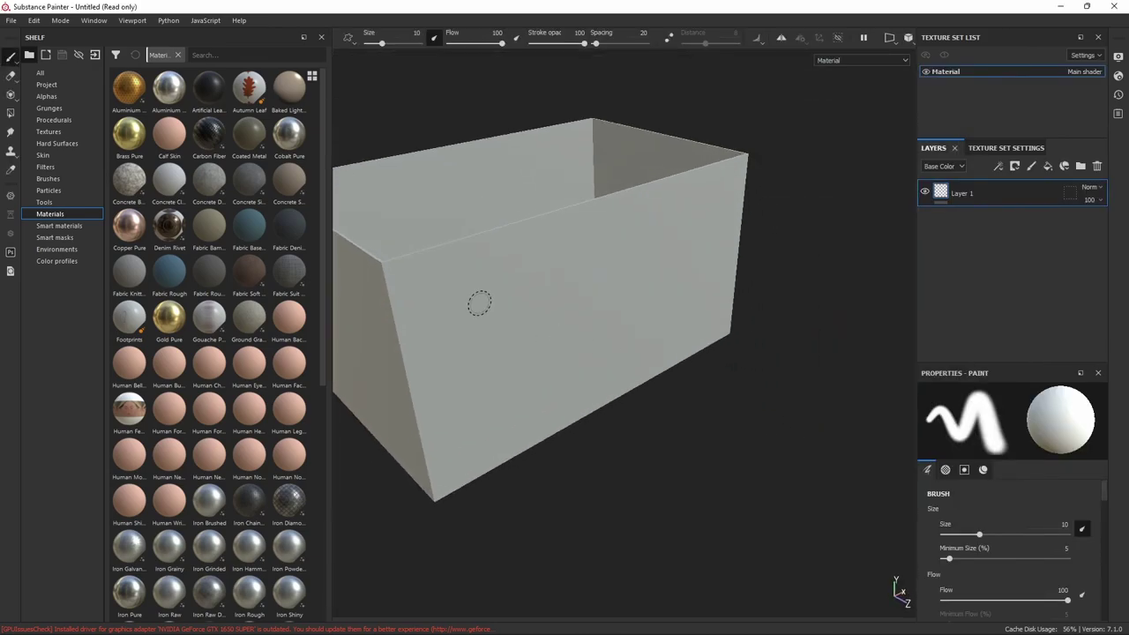
{"action": "mouse_move", "coordinate": [476, 302]}
{"action": "left_mouse_down", "text": "alt"}
{"action": "mouse_move", "coordinate": [731, 310]}
{"action": "mouse_move", "coordinate": [676, 294]}
{"action": "left_mouse_up", "text": "alt"}
{"action": "scroll", "coordinate": [706, 315], "scroll_direction": "down", "scroll_amount": 2}
{"action": "scroll", "coordinate": [750, 291], "scroll_direction": "up", "scroll_amount": 2}
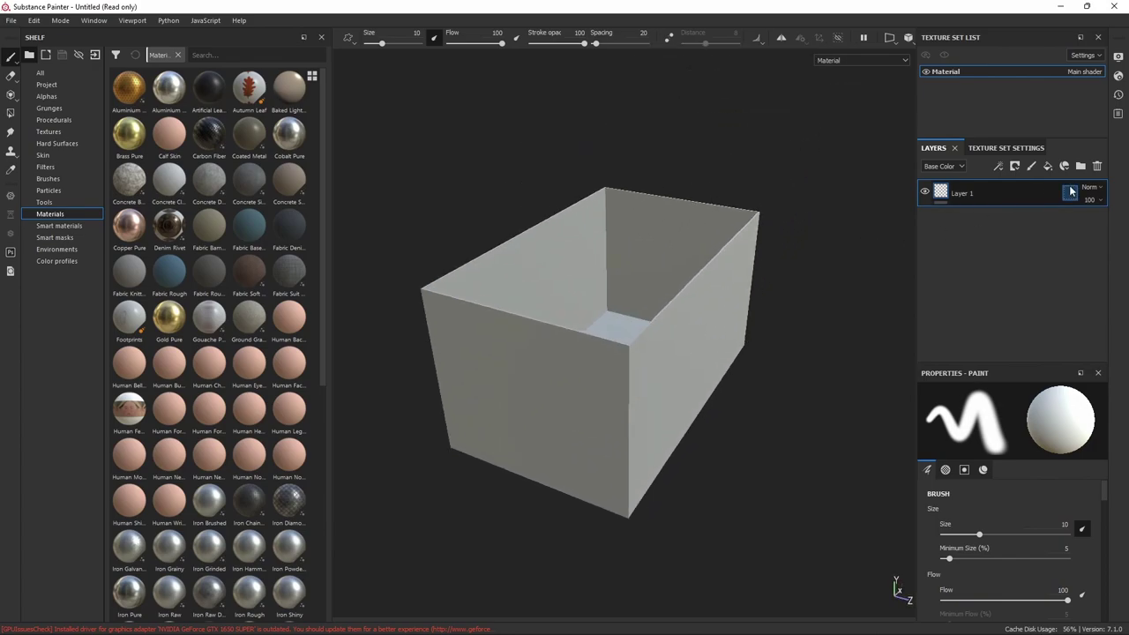
{"action": "left_click", "coordinate": [990, 147]}
{"action": "scroll", "coordinate": [1014, 264], "scroll_direction": "down", "scroll_amount": 4}
{"action": "left_click", "coordinate": [1014, 238]}
{"action": "left_click", "coordinate": [1038, 270]}
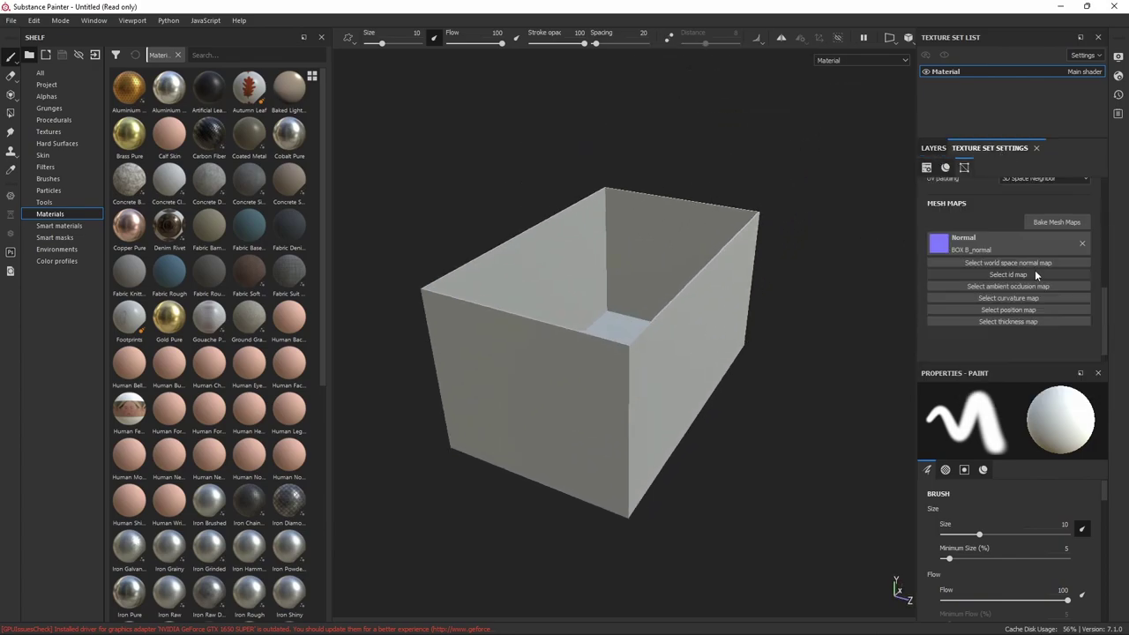
{"action": "left_click", "coordinate": [1019, 264]}
{"action": "left_click", "coordinate": [1069, 304]}
{"action": "left_click", "coordinate": [1012, 289]}
{"action": "left_click", "coordinate": [950, 292]}
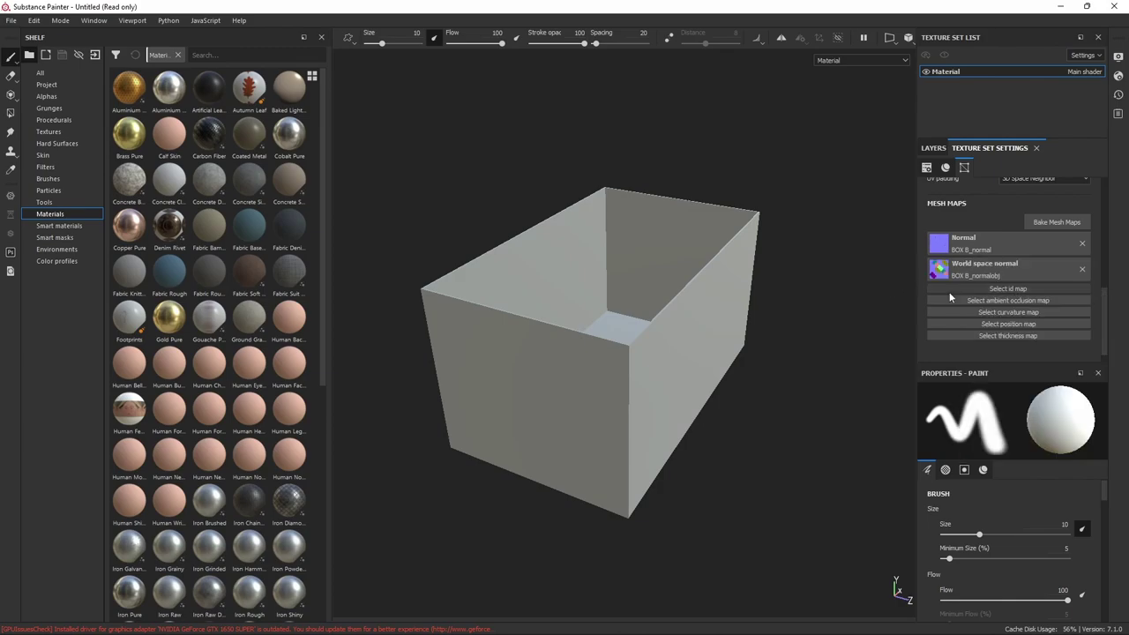
Assign BOX B_ao, BOX B_curve, BOX B_position and BOX B_thickness to their mesh-map slots.
{"action": "left_click", "coordinate": [1019, 298]}
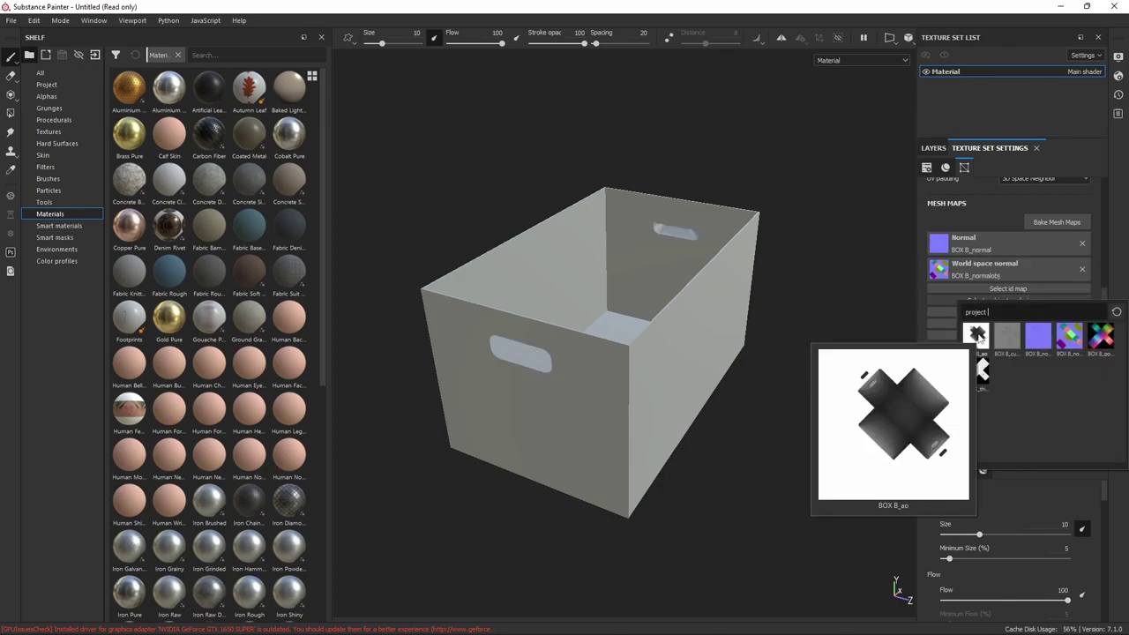
{"action": "left_click", "coordinate": [977, 334]}
{"action": "left_click", "coordinate": [1010, 326]}
{"action": "left_click", "coordinate": [1007, 361]}
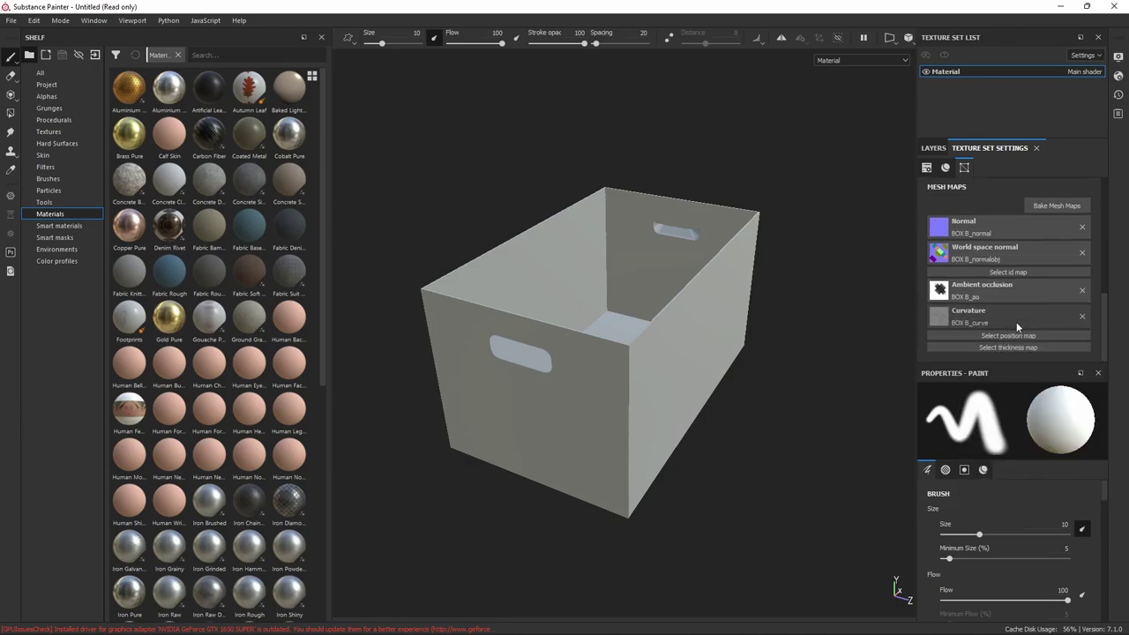
{"action": "left_click", "coordinate": [1041, 334]}
{"action": "left_click", "coordinate": [1101, 368]}
{"action": "left_click", "coordinate": [997, 349]}
{"action": "left_click", "coordinate": [979, 426]}
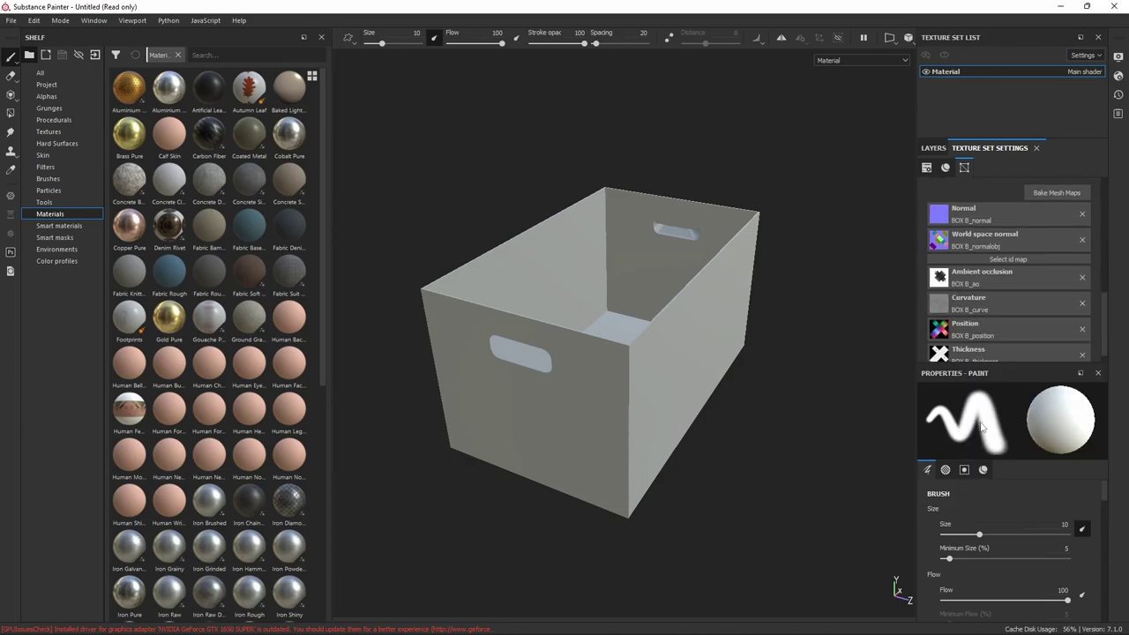
Apply the Bone Stylized smart material to the box.
{"action": "mouse_move", "coordinate": [808, 306]}
{"action": "left_mouse_down", "text": "alt"}
{"action": "mouse_move", "coordinate": [706, 353]}
{"action": "mouse_move", "coordinate": [668, 409]}
{"action": "mouse_move", "coordinate": [799, 272]}
{"action": "mouse_move", "coordinate": [785, 392]}
{"action": "mouse_move", "coordinate": [768, 151]}
{"action": "mouse_move", "coordinate": [703, 162]}
{"action": "mouse_move", "coordinate": [773, 241]}
{"action": "mouse_move", "coordinate": [670, 257]}
{"action": "mouse_move", "coordinate": [698, 255]}
{"action": "left_mouse_up", "text": "alt"}
{"action": "scroll", "coordinate": [276, 242], "scroll_direction": "down", "scroll_amount": 5}
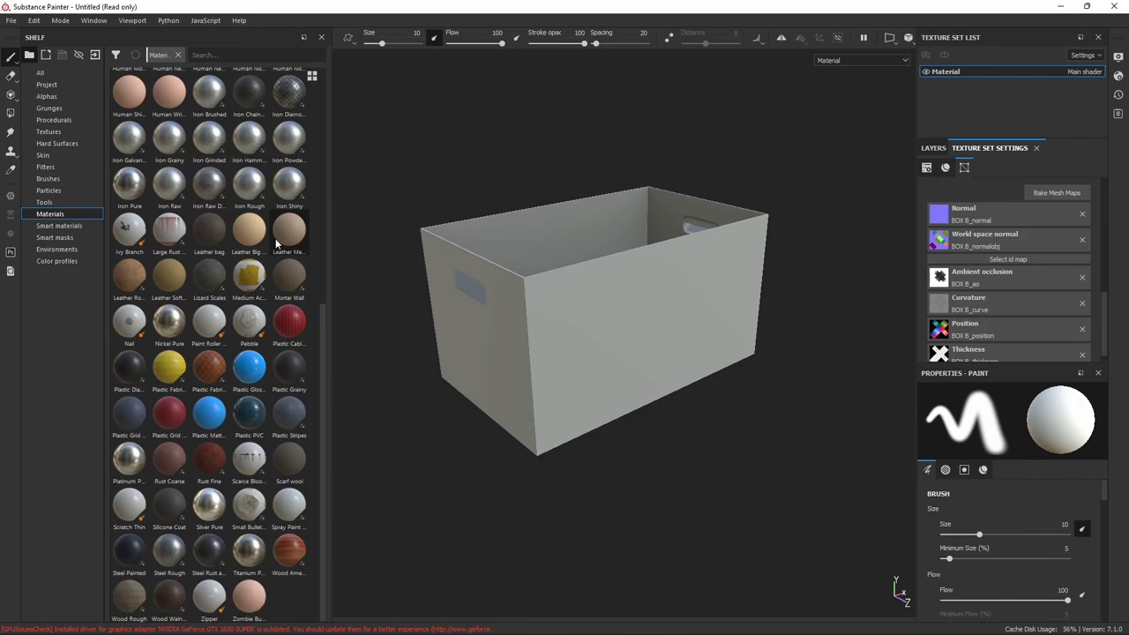
{"action": "scroll", "coordinate": [276, 247], "scroll_direction": "up", "scroll_amount": 3}
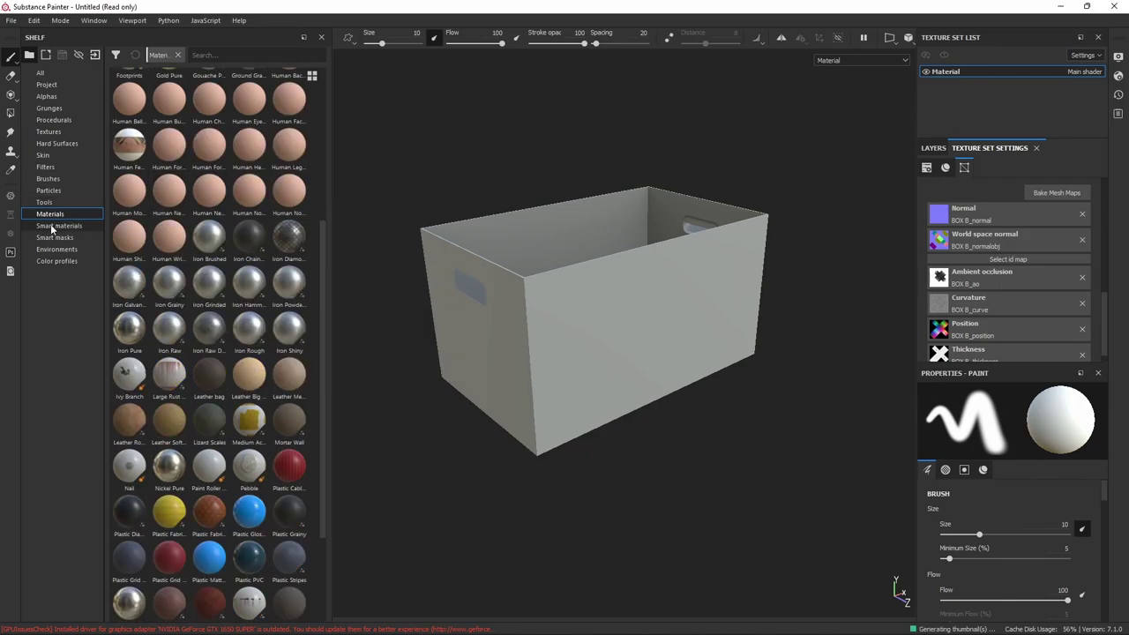
{"action": "left_click", "coordinate": [60, 227]}
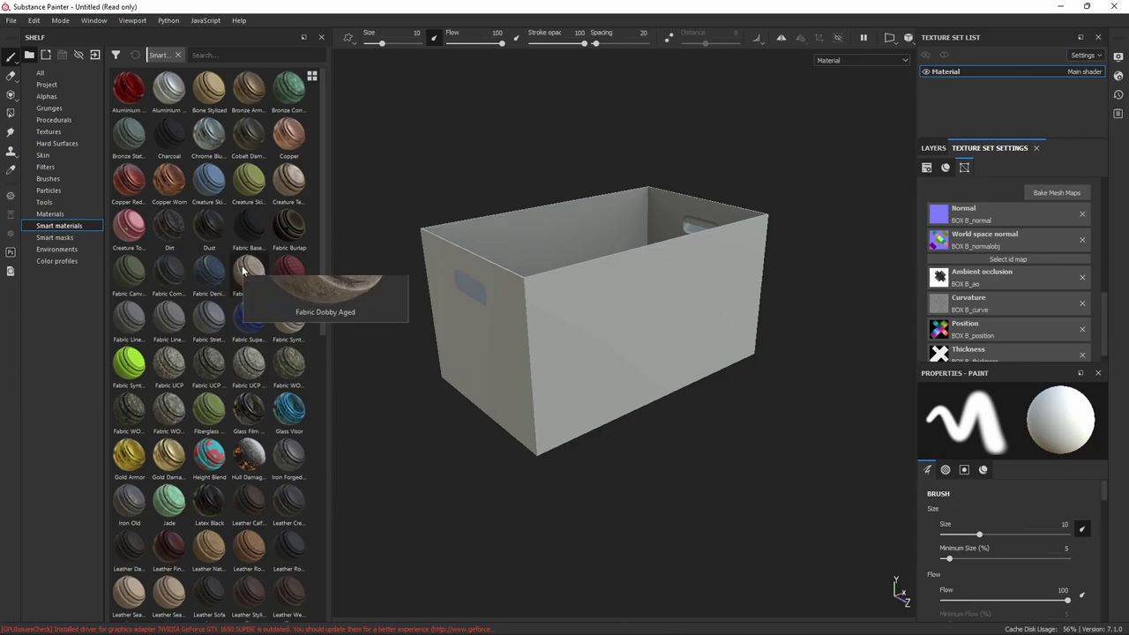
{"action": "mouse_move", "coordinate": [248, 270]}
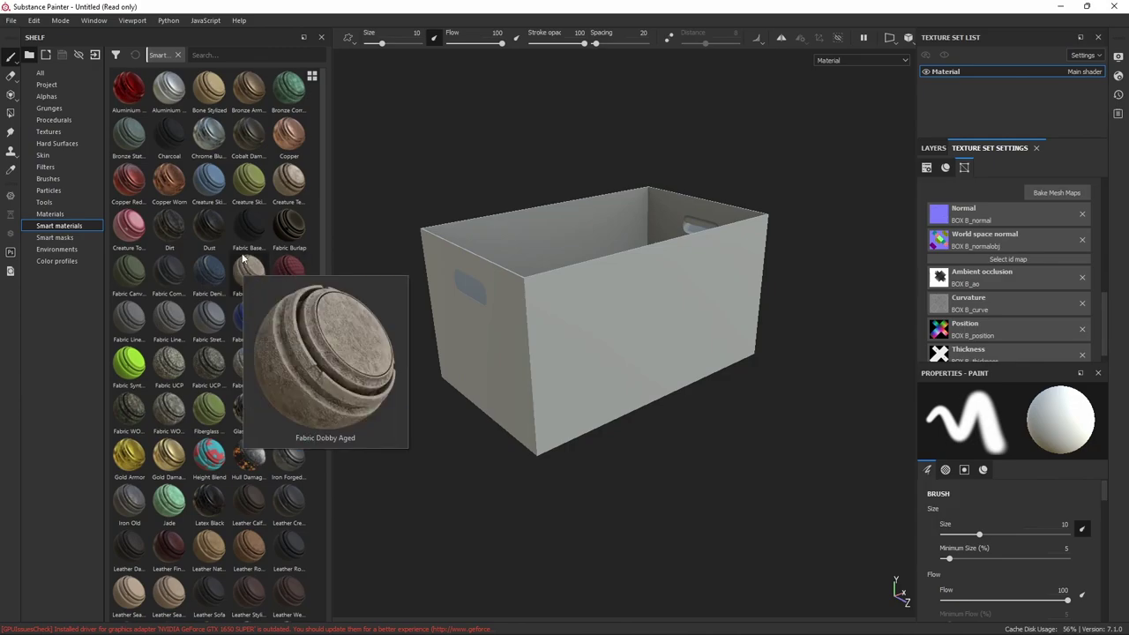
{"action": "mouse_move", "coordinate": [209, 89]}
{"action": "left_mouse_down"}
{"action": "mouse_move", "coordinate": [222, 120]}
{"action": "mouse_move", "coordinate": [539, 234]}
{"action": "left_mouse_up"}
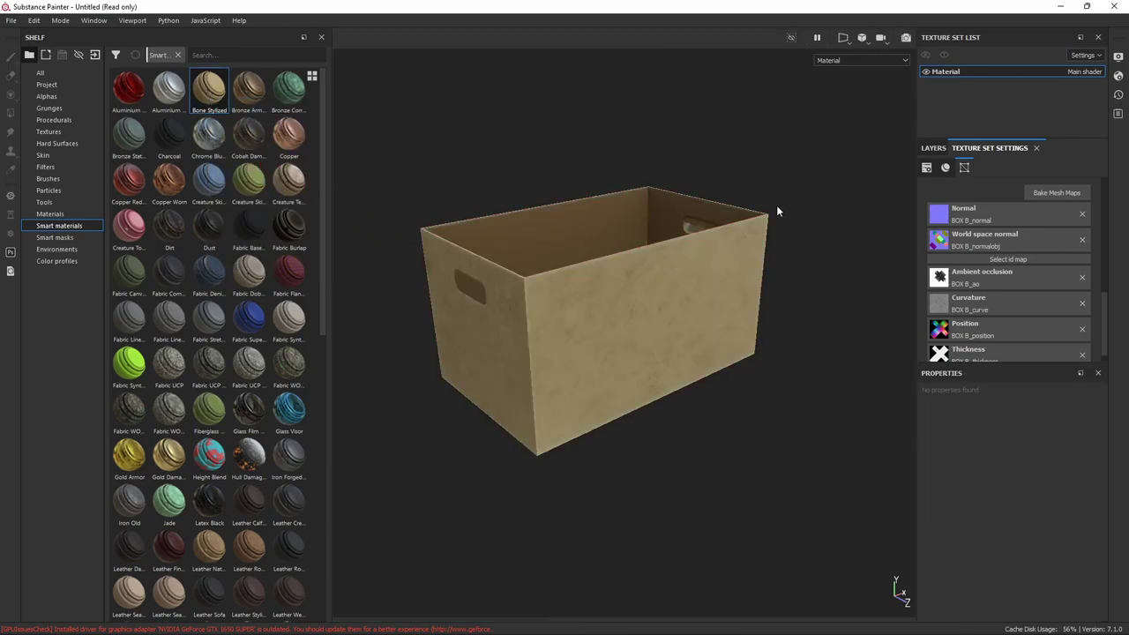
Select the Base fill layer and bring up its base colour for editing.
{"action": "left_click", "coordinate": [936, 148]}
{"action": "left_click_drag", "start_coordinate": [661, 282], "coordinate": [840, 221], "text": "alt"}
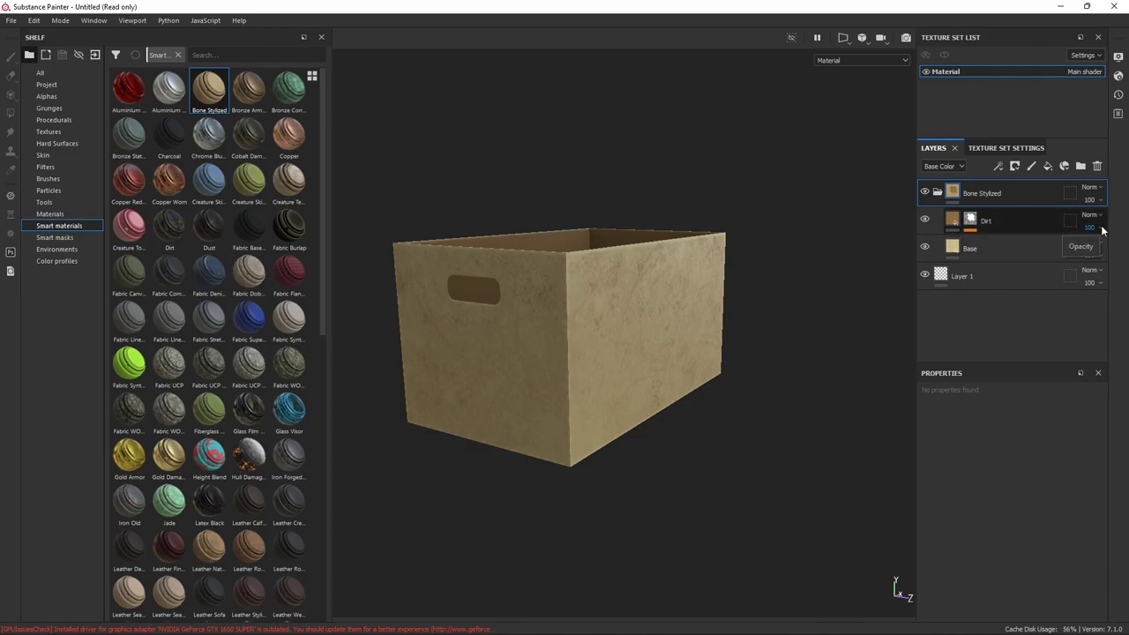
{"action": "left_click", "coordinate": [989, 247]}
{"action": "scroll", "coordinate": [984, 516], "scroll_direction": "down", "scroll_amount": 5}
{"action": "scroll", "coordinate": [984, 516], "scroll_direction": "down", "scroll_amount": 2}
{"action": "scroll", "coordinate": [984, 516], "scroll_direction": "up", "scroll_amount": 2}
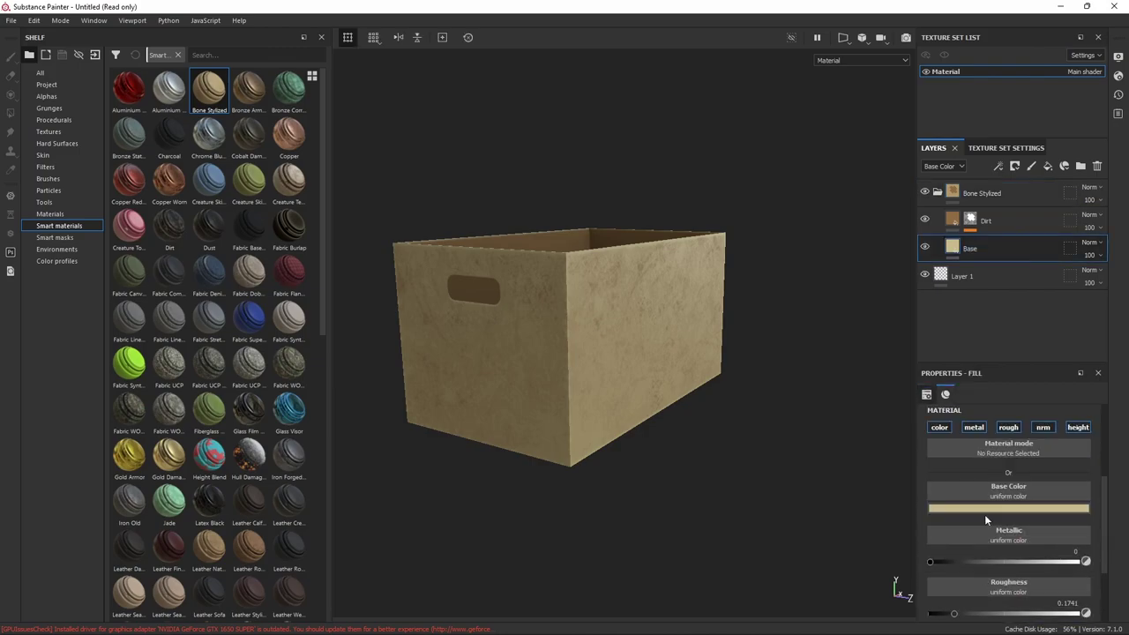
{"action": "left_click", "coordinate": [987, 508]}
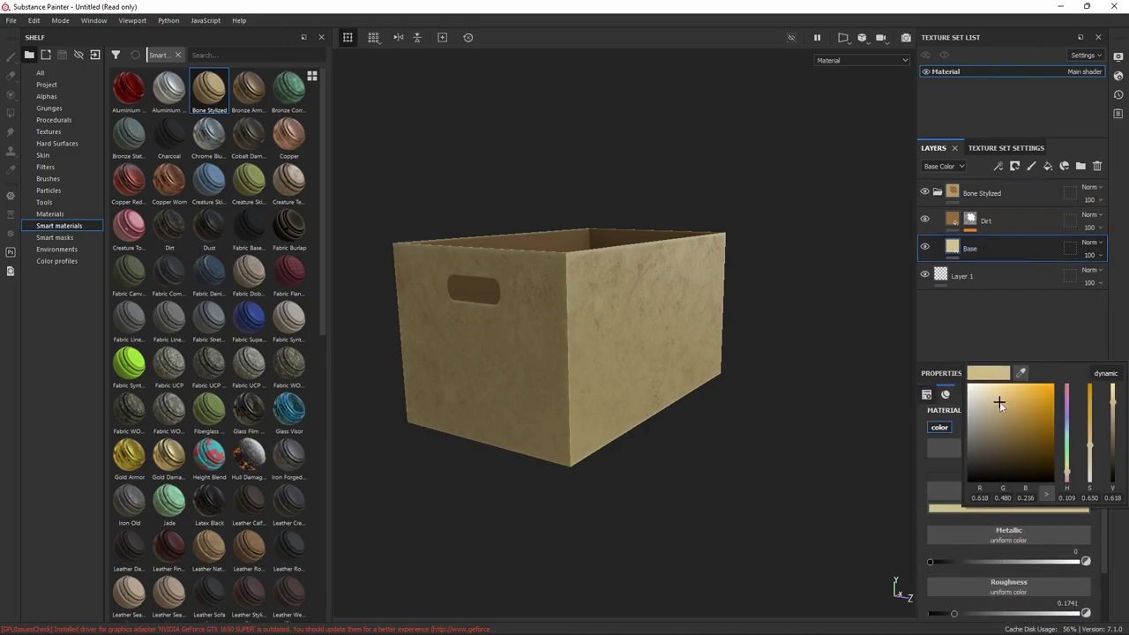
Darken the Base layer colour slightly and raise its roughness to 1, checking the box from several angles.
{"action": "left_click_drag", "start_coordinate": [999, 402], "coordinate": [1003, 411]}
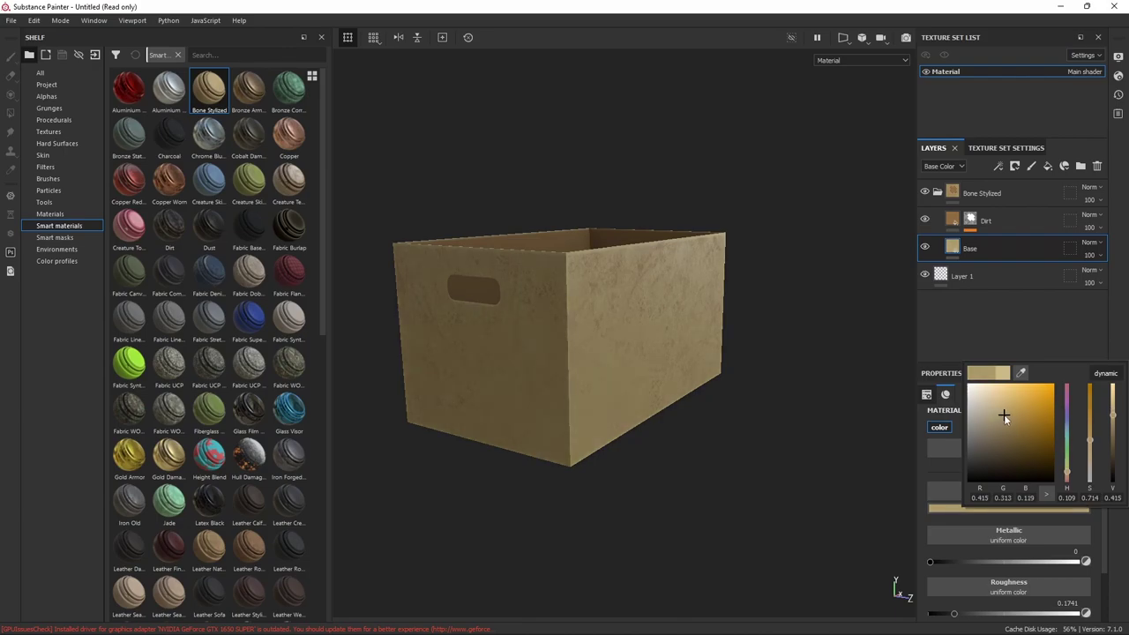
{"action": "mouse_move", "coordinate": [704, 228]}
{"action": "left_mouse_down", "text": "alt"}
{"action": "mouse_move", "coordinate": [597, 308]}
{"action": "mouse_move", "coordinate": [658, 373]}
{"action": "mouse_move", "coordinate": [865, 174]}
{"action": "mouse_move", "coordinate": [802, 197]}
{"action": "mouse_move", "coordinate": [808, 216]}
{"action": "left_mouse_up", "text": "alt"}
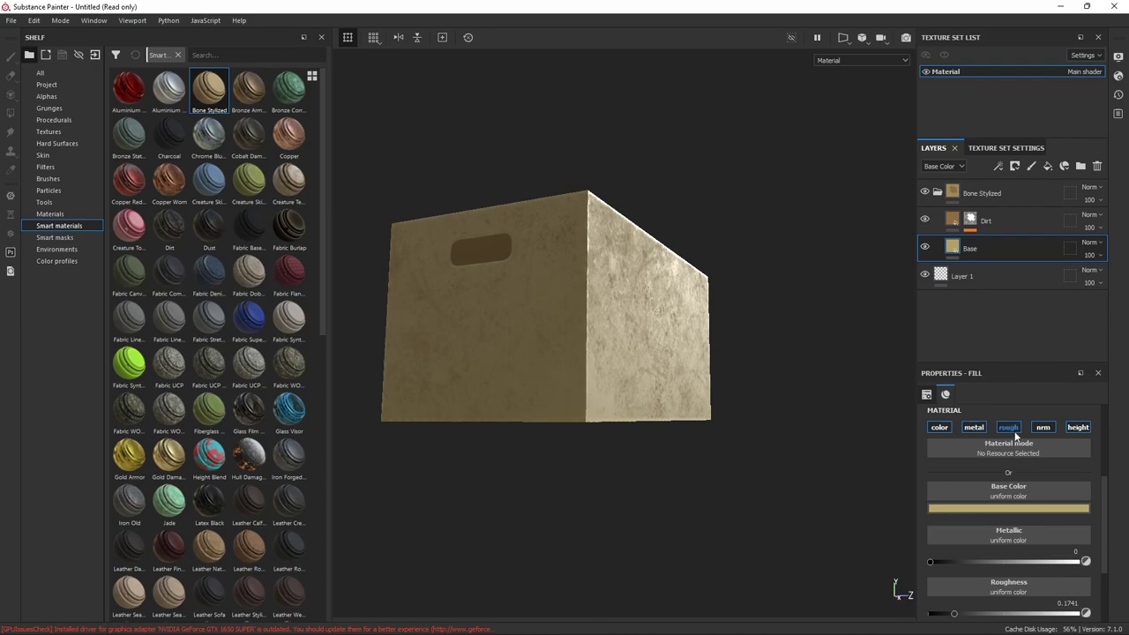
{"action": "scroll", "coordinate": [971, 547], "scroll_direction": "down", "scroll_amount": 1}
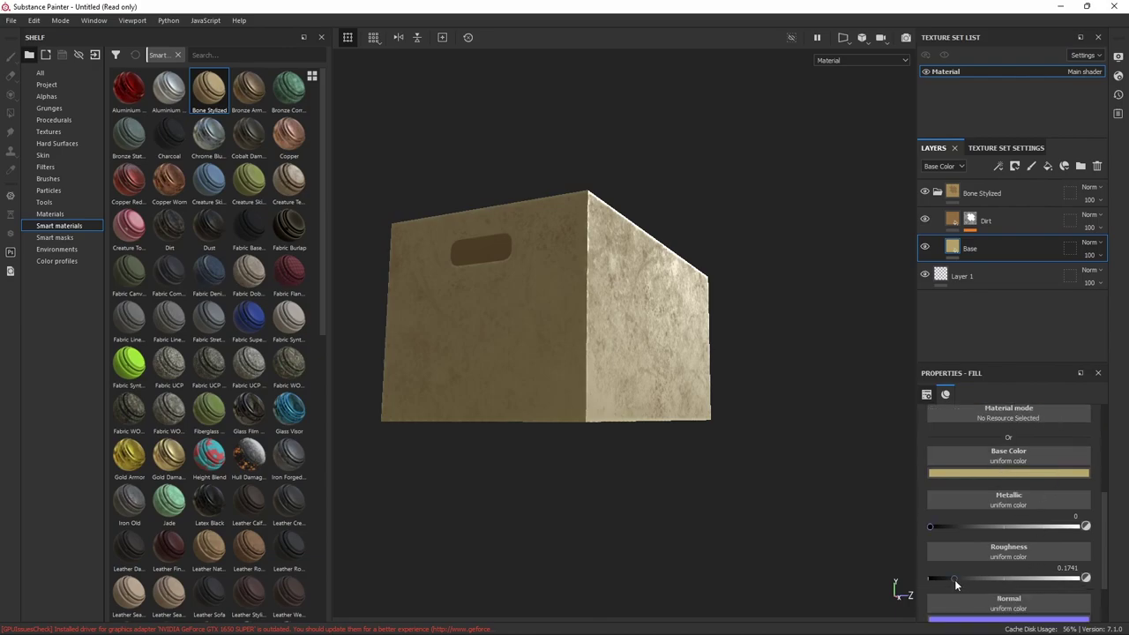
{"action": "left_click_drag", "start_coordinate": [954, 579], "coordinate": [1087, 578]}
{"action": "mouse_move", "coordinate": [600, 291]}
{"action": "left_mouse_down", "text": "alt"}
{"action": "mouse_move", "coordinate": [650, 202]}
{"action": "mouse_move", "coordinate": [491, 244]}
{"action": "mouse_move", "coordinate": [609, 215]}
{"action": "mouse_move", "coordinate": [811, 323]}
{"action": "mouse_move", "coordinate": [573, 305]}
{"action": "mouse_move", "coordinate": [603, 328]}
{"action": "mouse_move", "coordinate": [688, 318]}
{"action": "mouse_move", "coordinate": [696, 288]}
{"action": "mouse_move", "coordinate": [652, 255]}
{"action": "mouse_move", "coordinate": [688, 264]}
{"action": "left_mouse_up", "text": "alt"}
{"action": "scroll", "coordinate": [953, 515], "scroll_direction": "down", "scroll_amount": 1}
{"action": "scroll", "coordinate": [953, 515], "scroll_direction": "down", "scroll_amount": 1}
{"action": "mouse_move", "coordinate": [770, 367]}
{"action": "left_mouse_down", "text": "alt"}
{"action": "mouse_move", "coordinate": [587, 290]}
{"action": "mouse_move", "coordinate": [438, 158]}
{"action": "left_mouse_up", "text": "alt"}
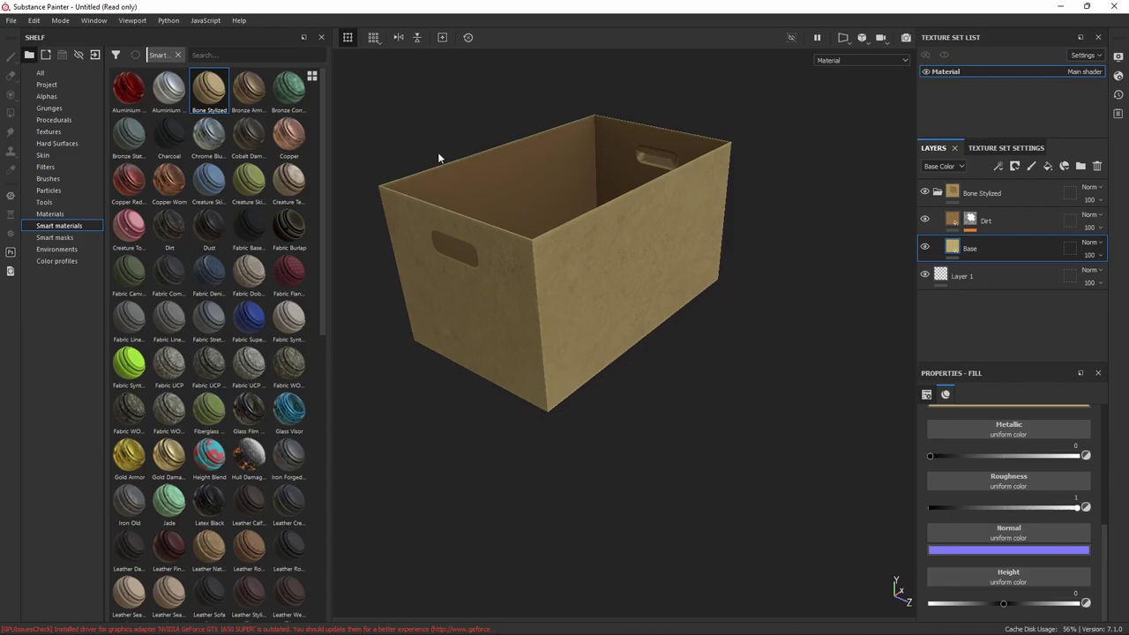
Save the project as BOX B in the BOX B folder.
{"action": "left_click", "coordinate": [12, 20]}
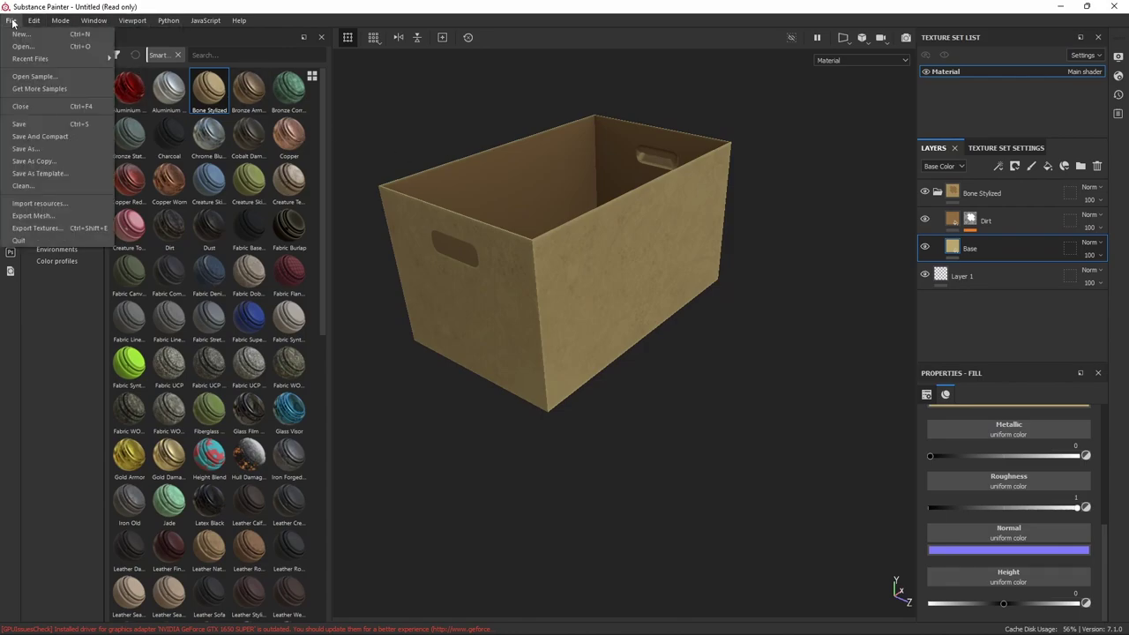
{"action": "key", "text": "ctrl+s"}
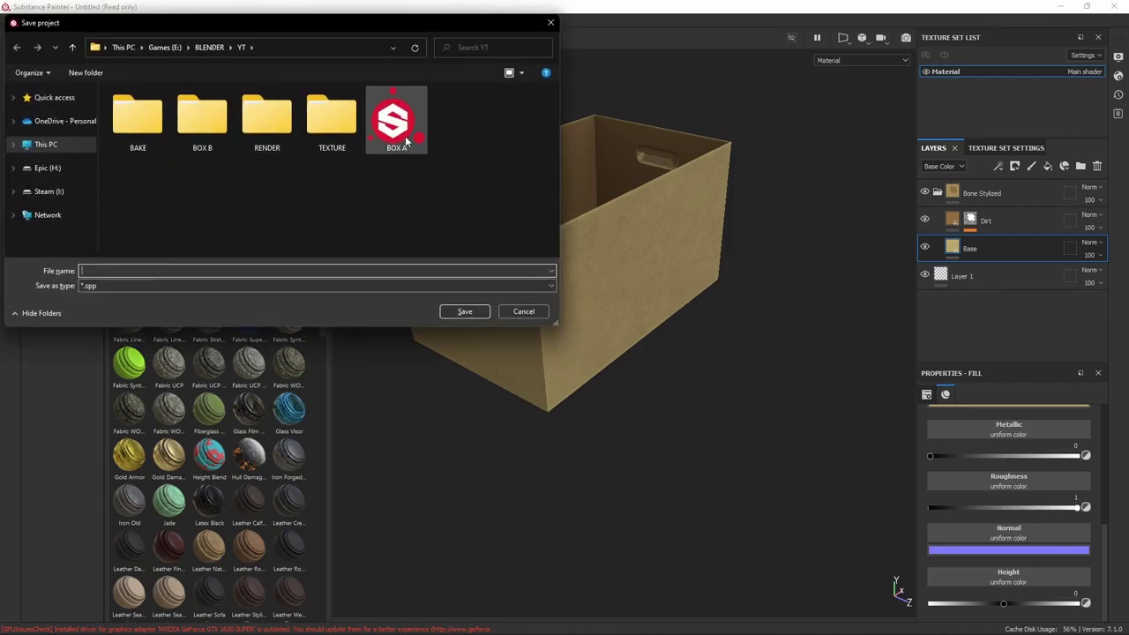
{"action": "double_click", "coordinate": [220, 131]}
{"action": "left_click", "coordinate": [162, 271]}
{"action": "type", "text": "BOX B"}
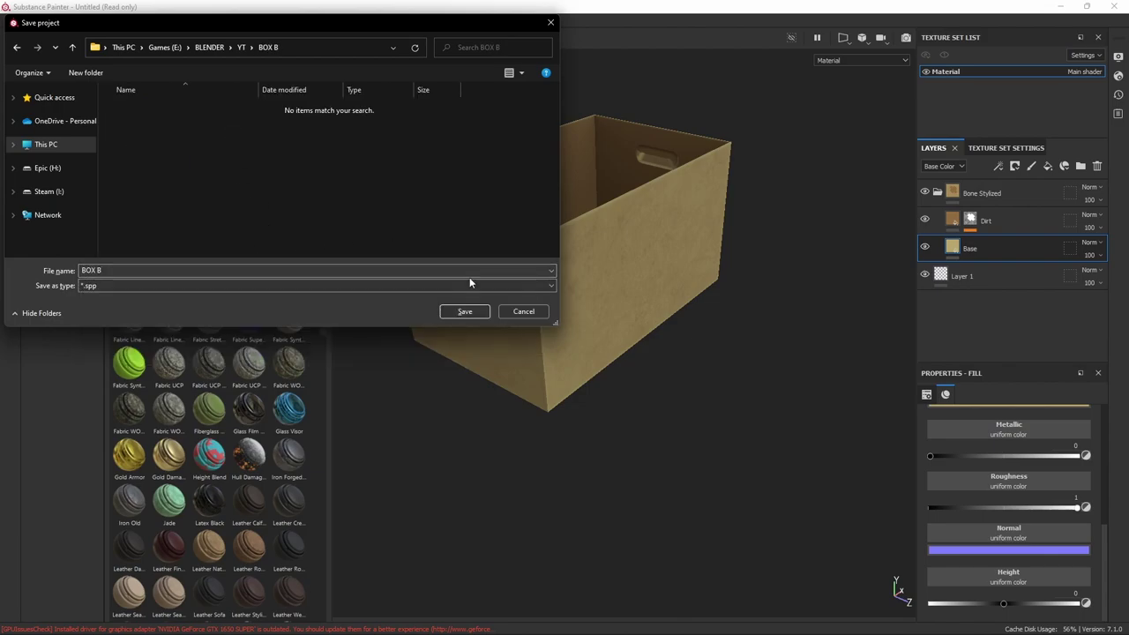
{"action": "left_click", "coordinate": [486, 313]}
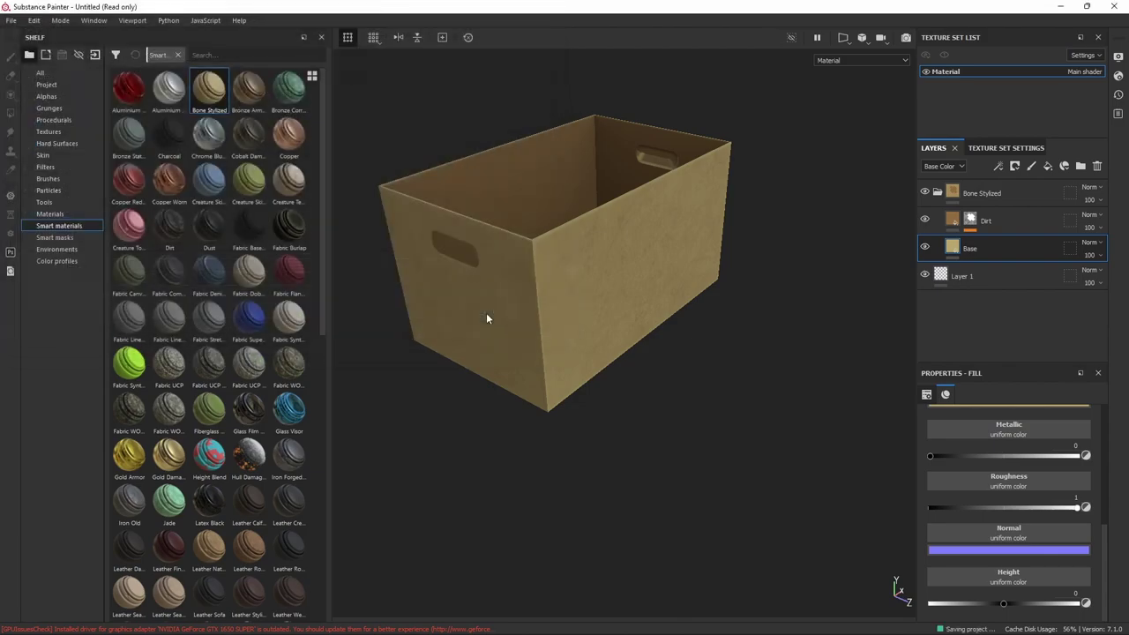
Export all seven texture maps to the TEXTURE/BOX B folder.
{"action": "left_click", "coordinate": [12, 20]}
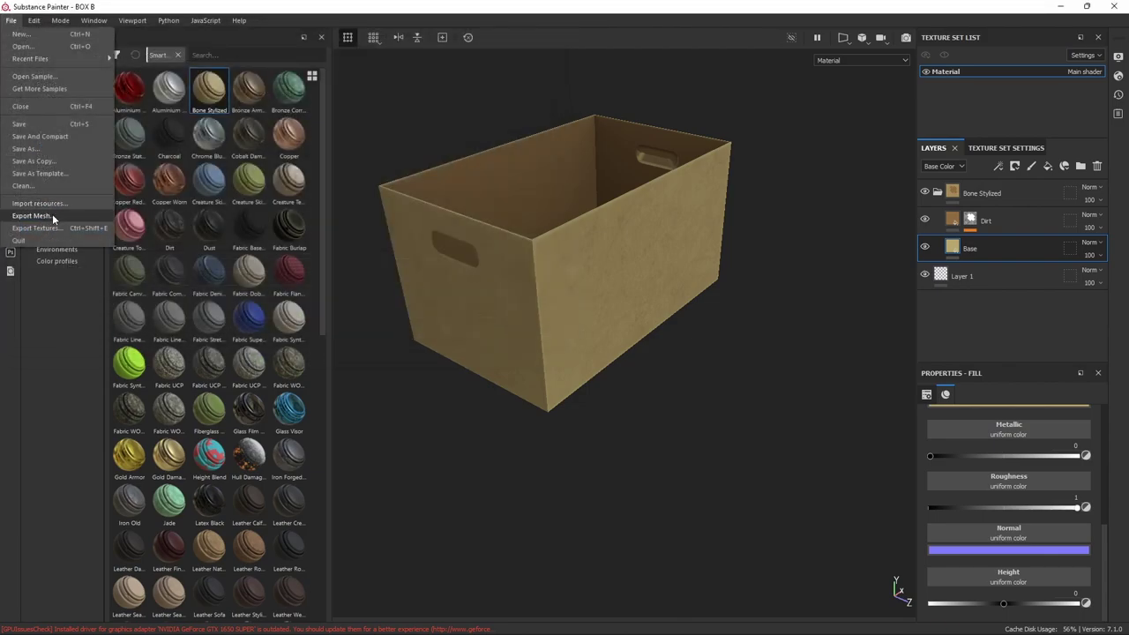
{"action": "key", "text": "Escape"}
{"action": "key", "text": "ctrl+shift+e"}
{"action": "left_click", "coordinate": [708, 171]}
{"action": "left_click", "coordinate": [459, 232]}
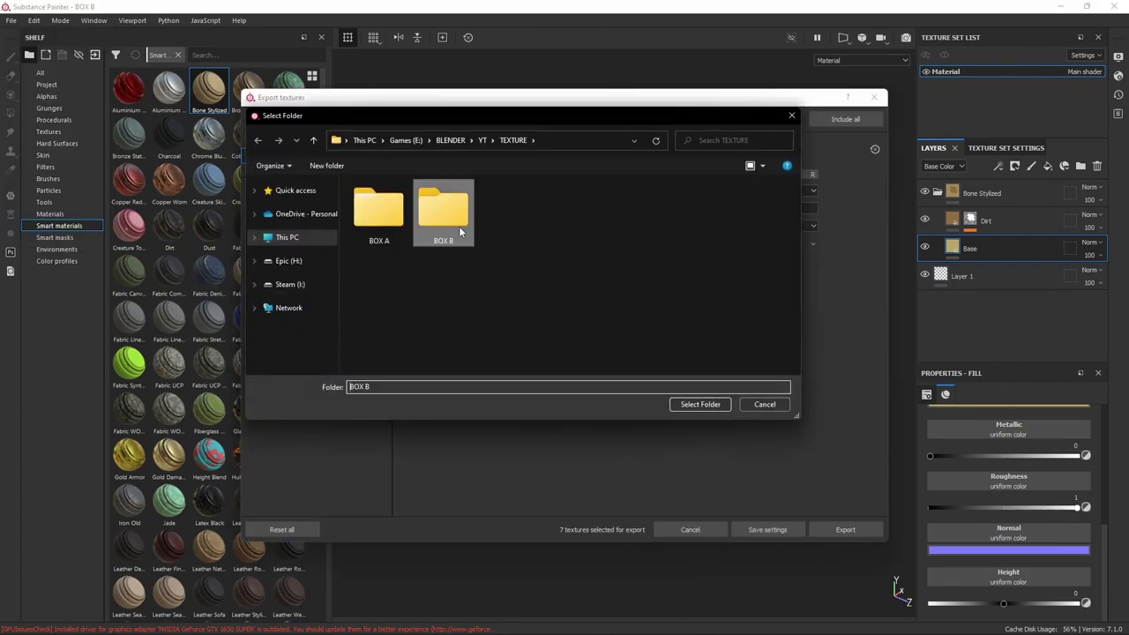
{"action": "left_click", "coordinate": [711, 404]}
{"action": "left_click", "coordinate": [845, 529]}
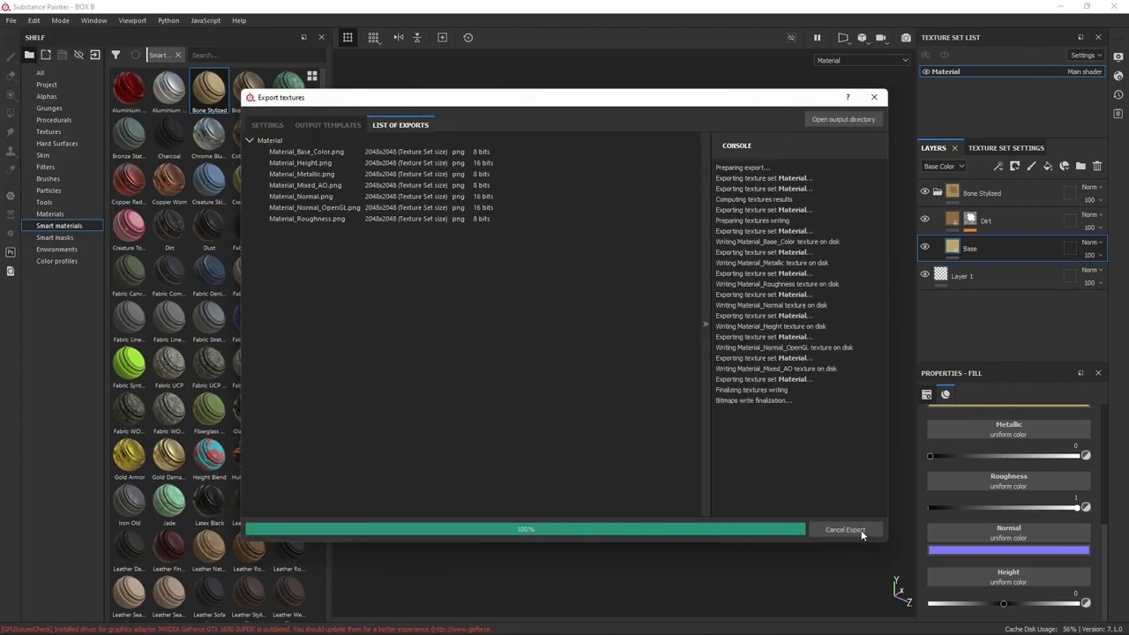
{"action": "left_click", "coordinate": [768, 529]}
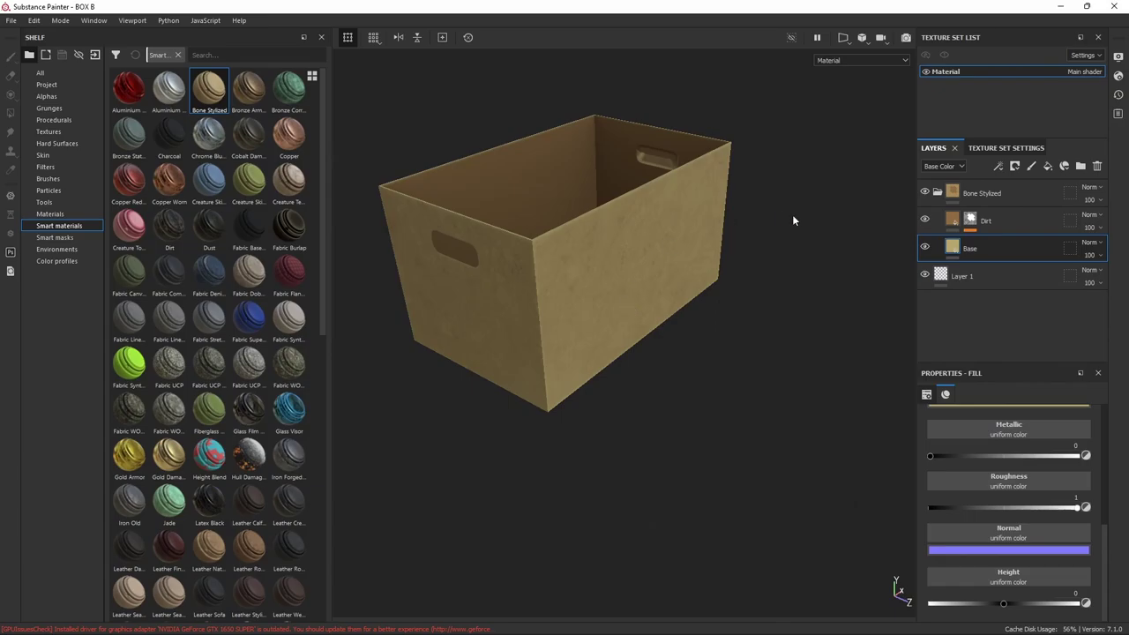
{"action": "key", "text": "alt+Tab"}
{"action": "key", "text": "alt+Tab"}
{"action": "key", "text": "alt+Tab"}
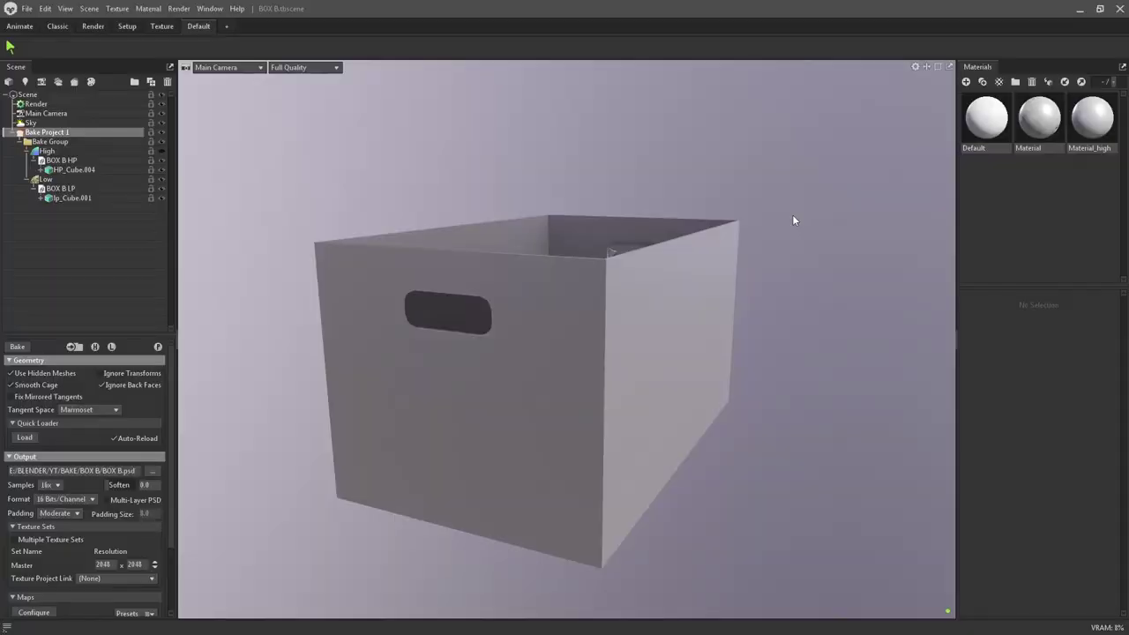
Delete the extra Material and Material_high materials, leaving only Default.
{"action": "left_click_drag", "start_coordinate": [792, 216], "coordinate": [647, 307]}
{"action": "left_click", "coordinate": [1034, 138]}
{"action": "left_click", "coordinate": [1031, 81]}
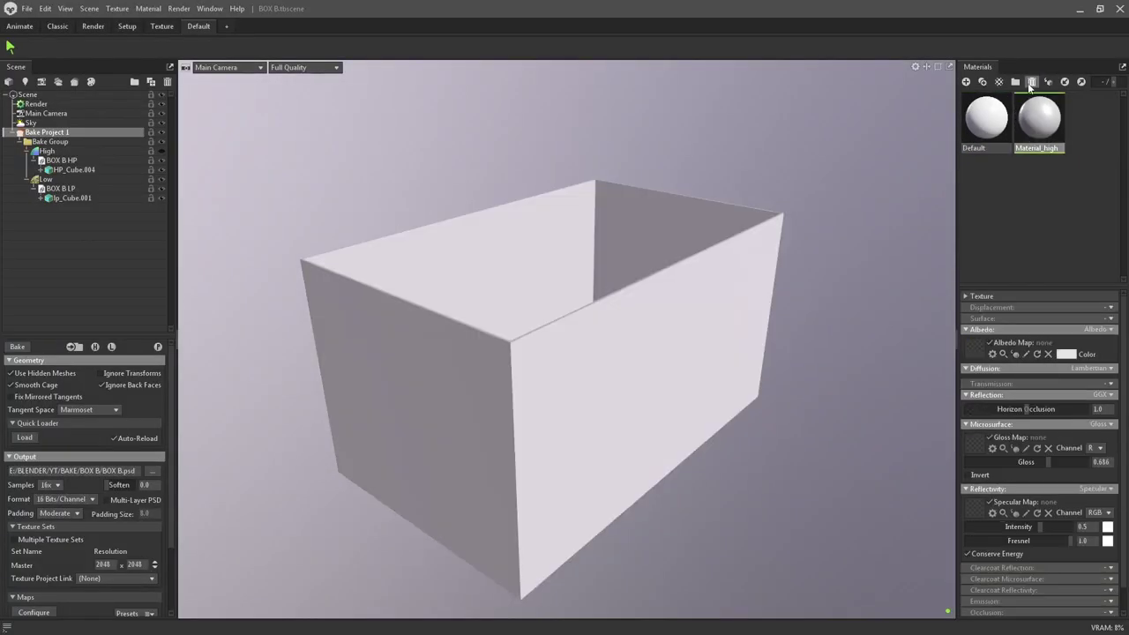
{"action": "left_click", "coordinate": [1031, 82]}
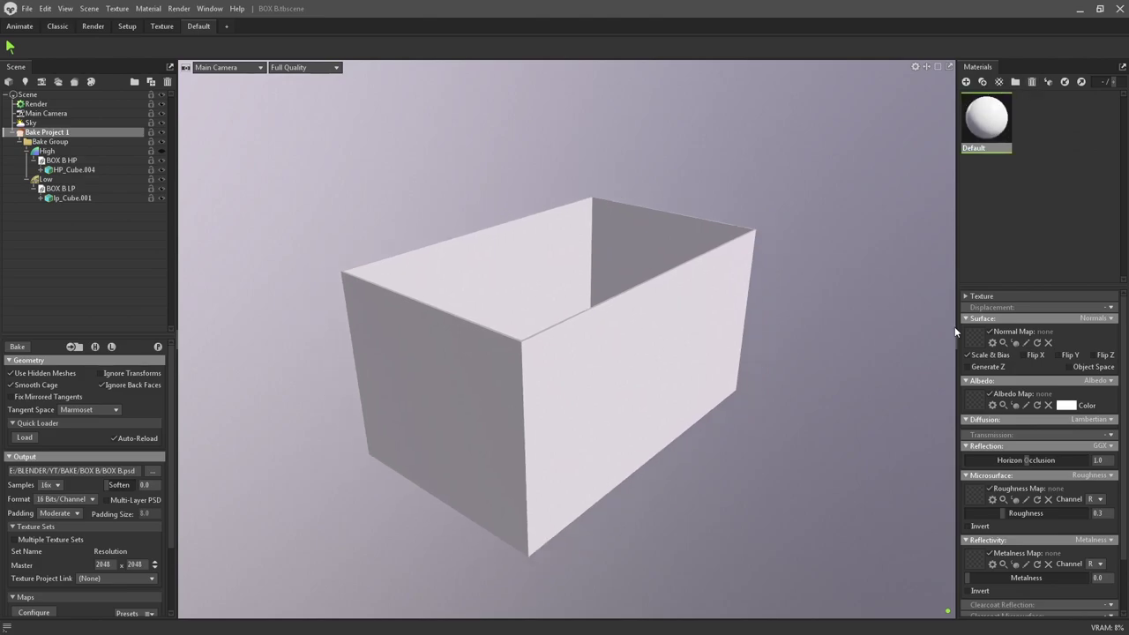
Open the TEXTURE > BOX B folder in Explorer as a window over Toolbag.
{"action": "key", "text": "alt+Tab"}
{"action": "double_click", "coordinate": [197, 110]}
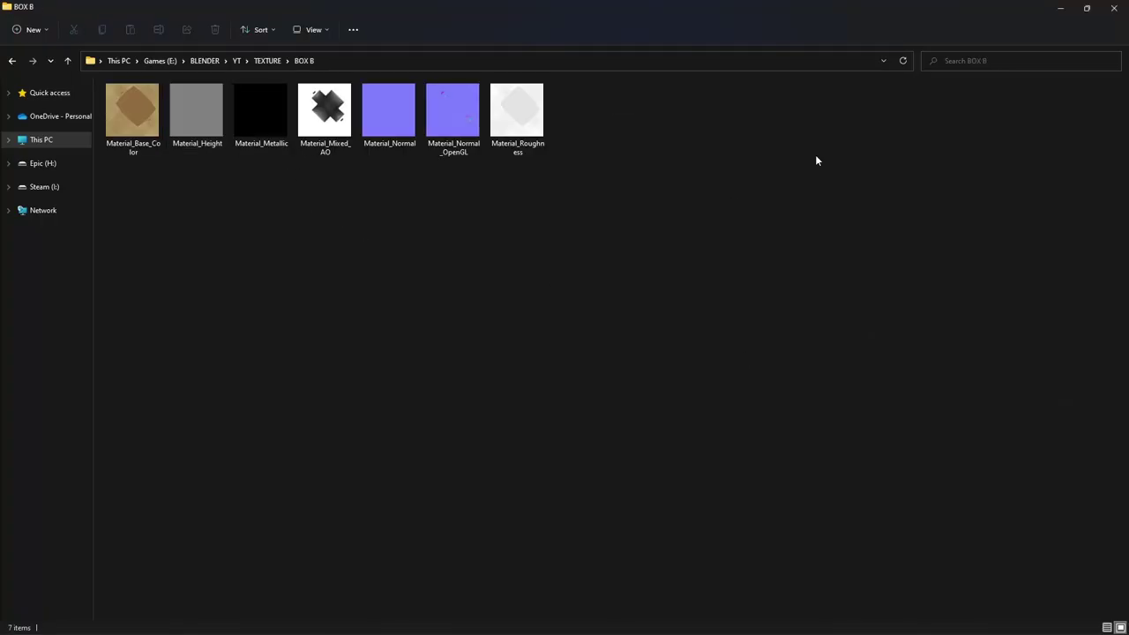
{"action": "left_click", "coordinate": [1087, 8]}
{"action": "left_click_drag", "start_coordinate": [869, 119], "coordinate": [713, 196]}
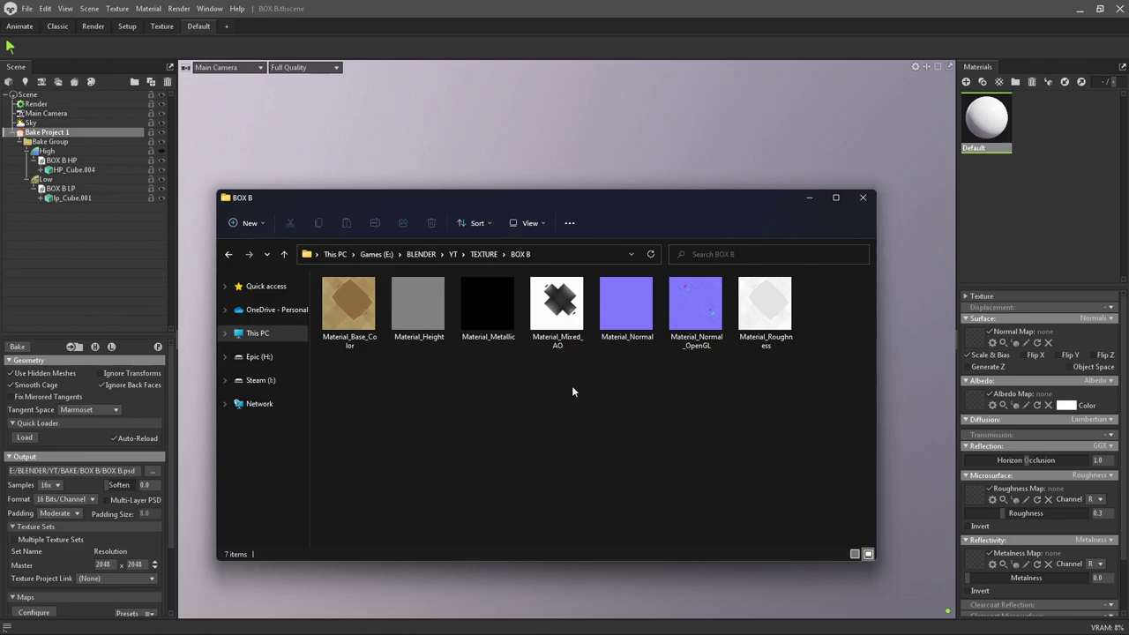
{"action": "mouse_move", "coordinate": [696, 313]}
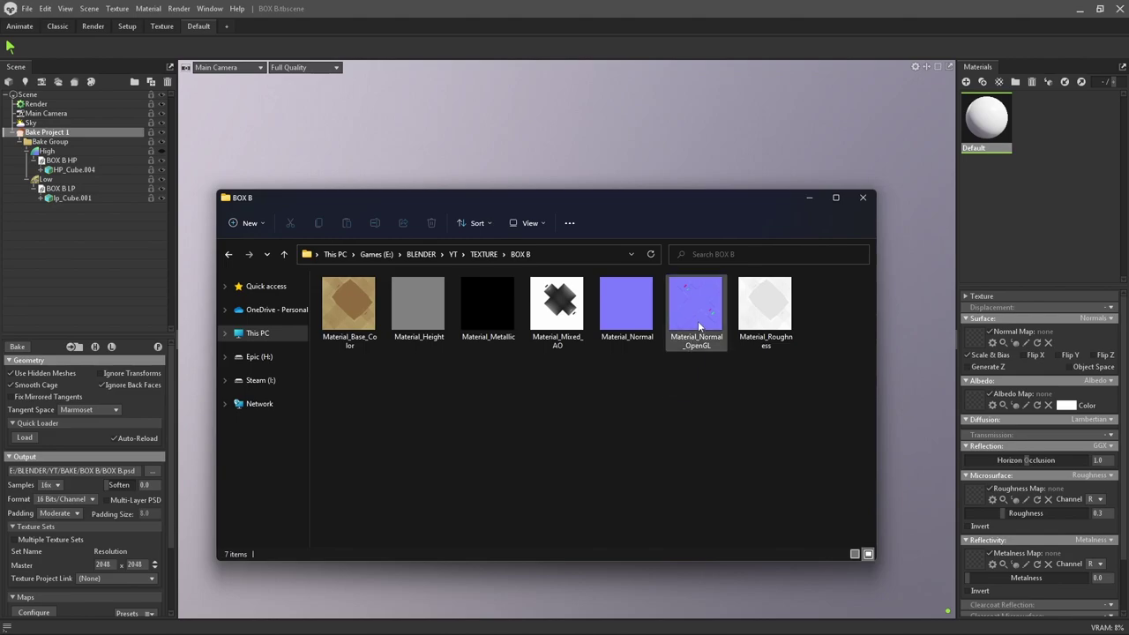
Drop the OpenGL normal, base colour, metallic and roughness maps into Default's Normal, Albedo, Metalness and Roughness slots.
{"action": "left_click_drag", "start_coordinate": [699, 327], "coordinate": [975, 336]}
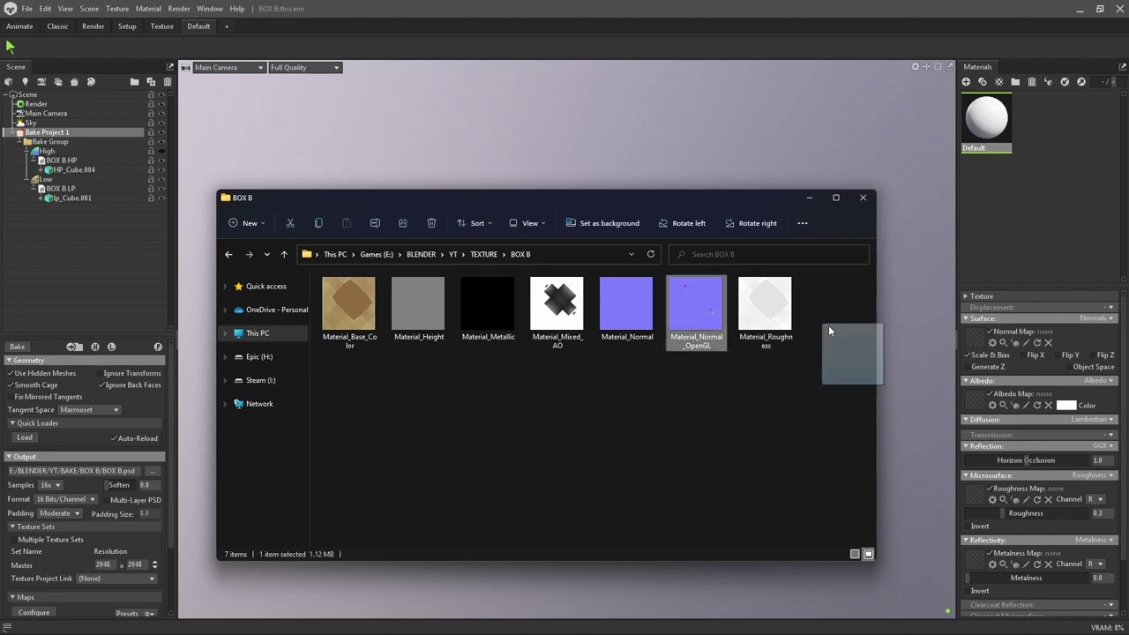
{"action": "left_click_drag", "start_coordinate": [365, 315], "coordinate": [975, 398]}
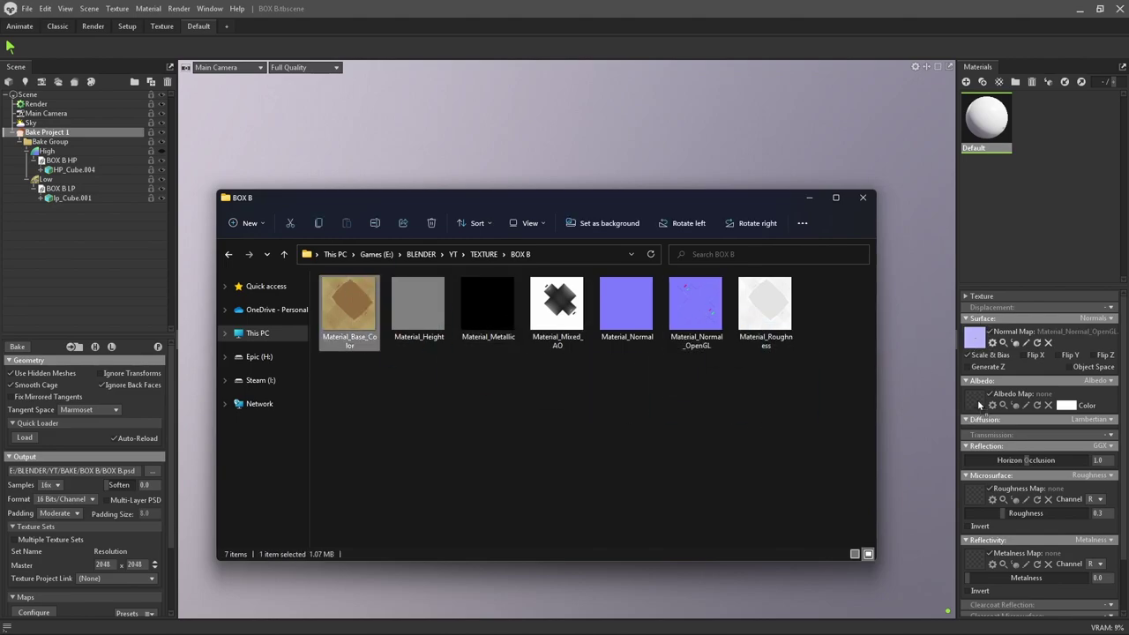
{"action": "left_click_drag", "start_coordinate": [490, 316], "coordinate": [769, 499]}
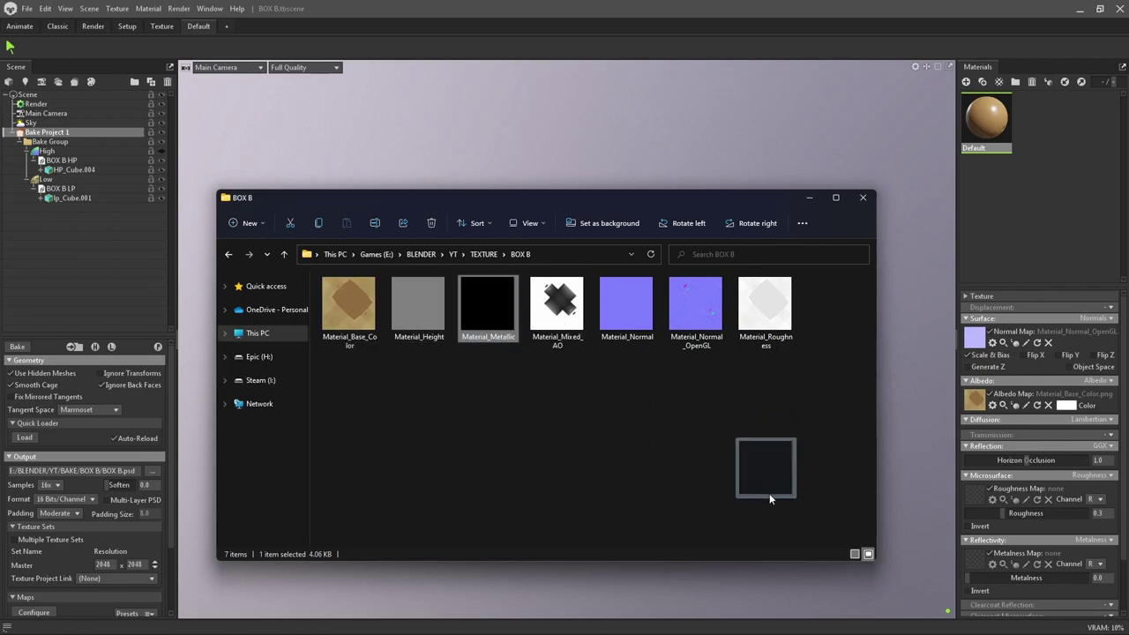
{"action": "left_click_drag", "start_coordinate": [980, 563], "coordinate": [977, 563]}
{"action": "left_click_drag", "start_coordinate": [765, 309], "coordinate": [895, 458]}
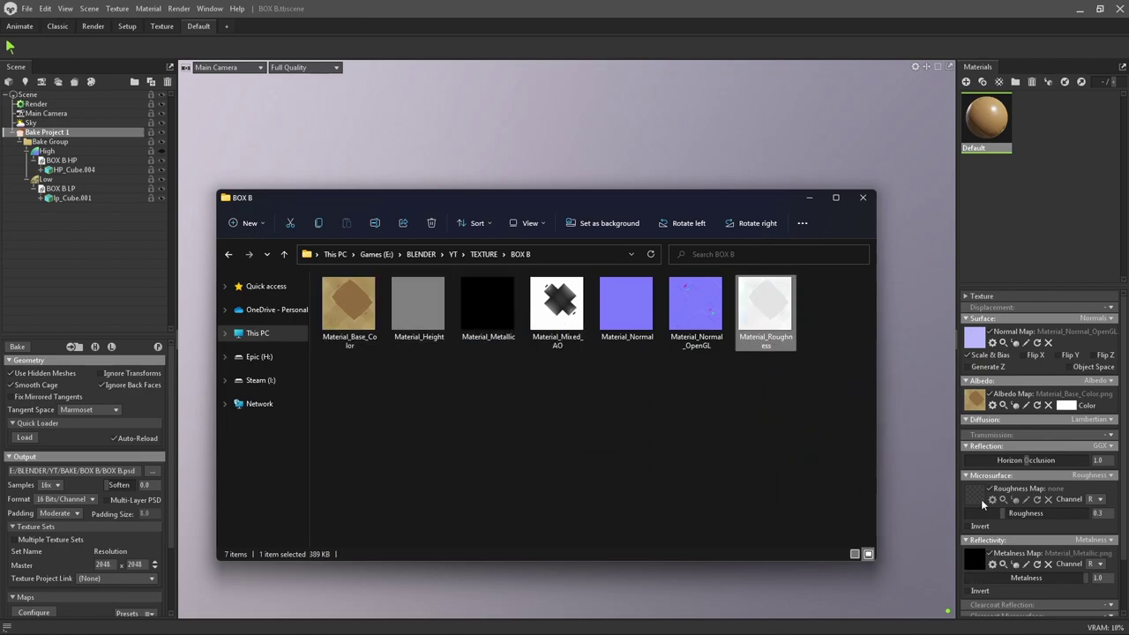
{"action": "left_click_drag", "start_coordinate": [983, 503], "coordinate": [983, 504]}
{"action": "left_click", "coordinate": [809, 197]}
{"action": "mouse_move", "coordinate": [763, 403]}
{"action": "left_mouse_down"}
{"action": "mouse_move", "coordinate": [766, 302]}
{"action": "mouse_move", "coordinate": [738, 339]}
{"action": "mouse_move", "coordinate": [701, 224]}
{"action": "mouse_move", "coordinate": [774, 393]}
{"action": "left_mouse_up"}
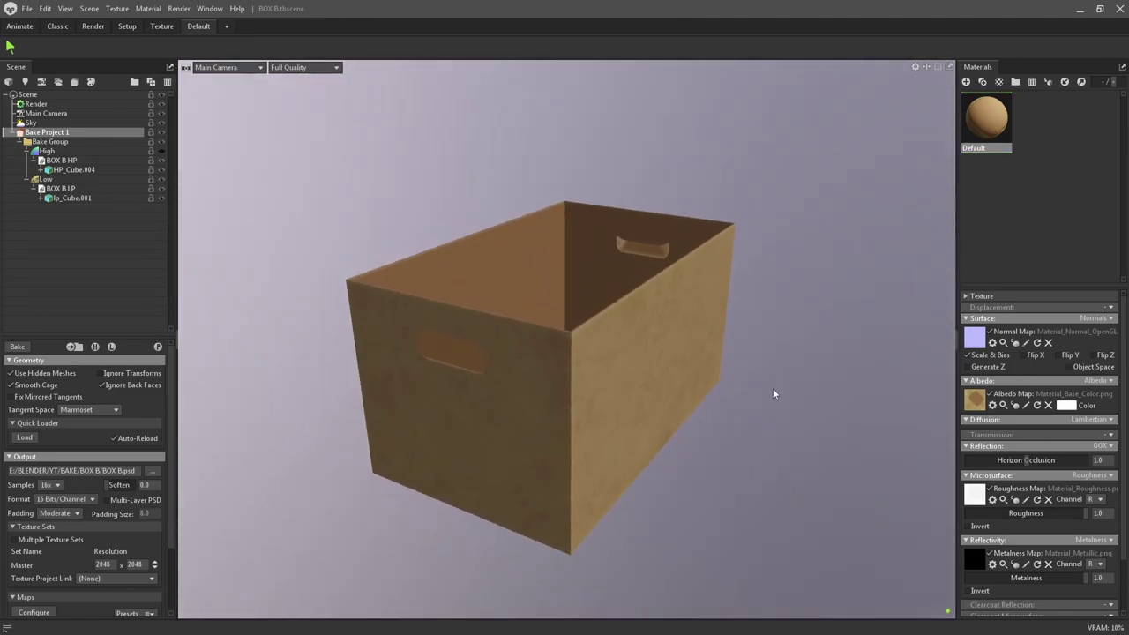
Point the Render Output > Image path to YT\RENDER\BOX B.png.
{"action": "left_click", "coordinate": [35, 104]}
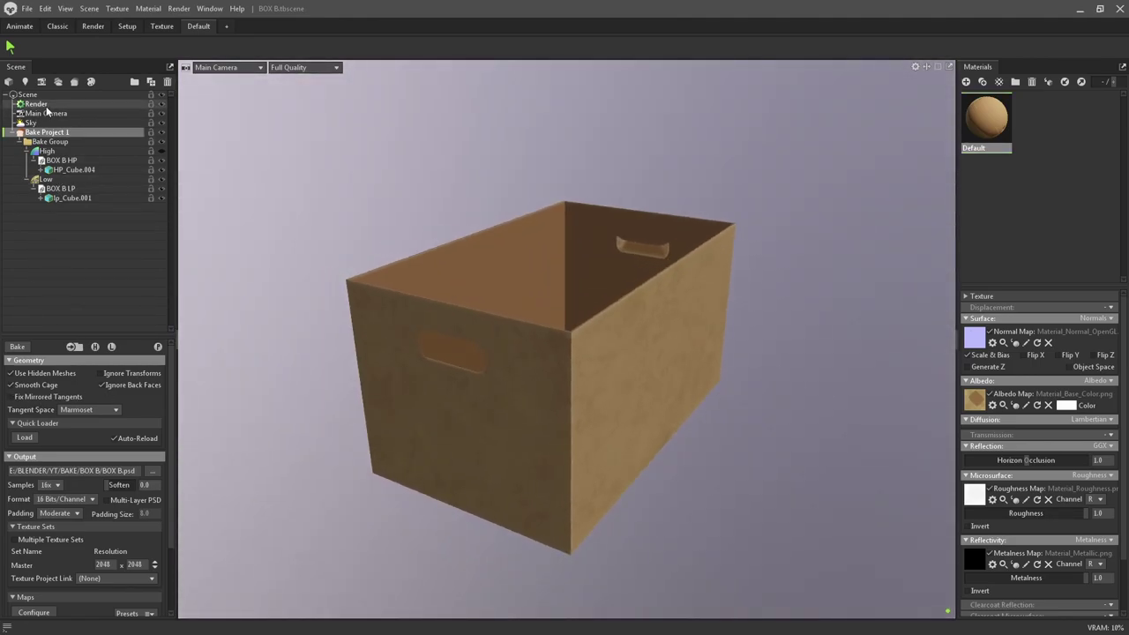
{"action": "scroll", "coordinate": [113, 462], "scroll_direction": "down", "scroll_amount": 2}
{"action": "scroll", "coordinate": [87, 490], "scroll_direction": "down", "scroll_amount": 2}
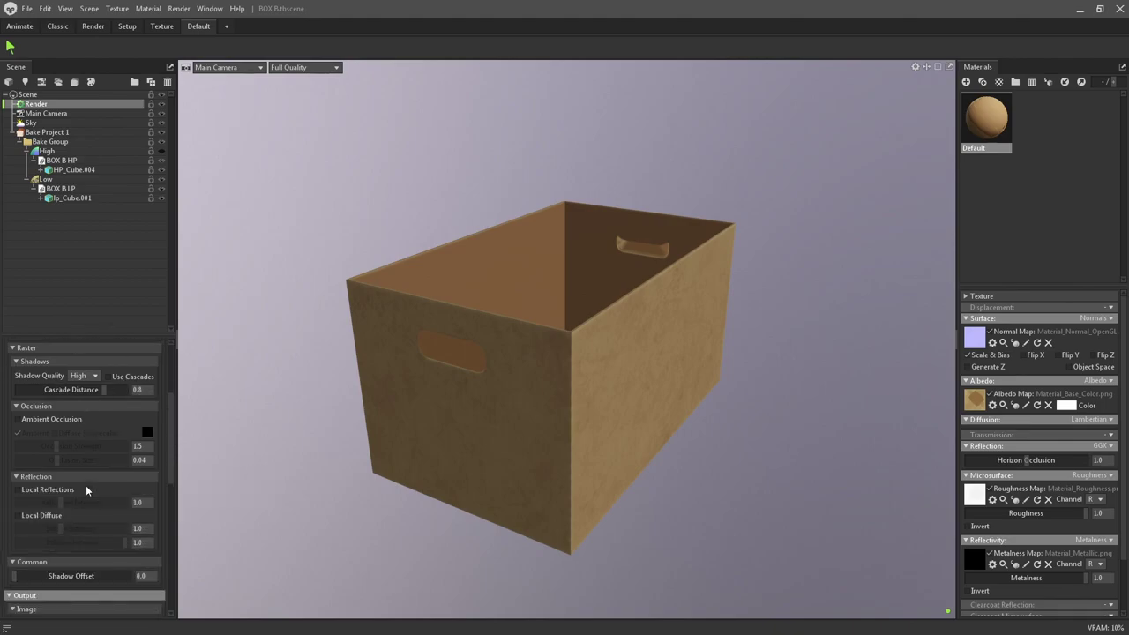
{"action": "scroll", "coordinate": [86, 491], "scroll_direction": "down", "scroll_amount": 2}
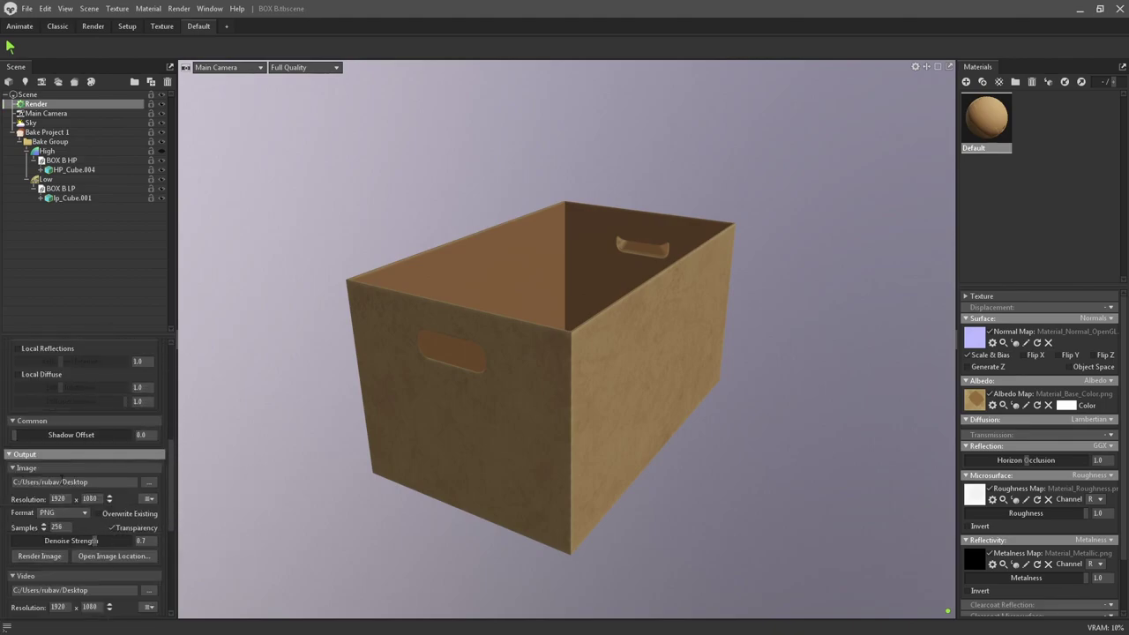
{"action": "left_click", "coordinate": [149, 482]}
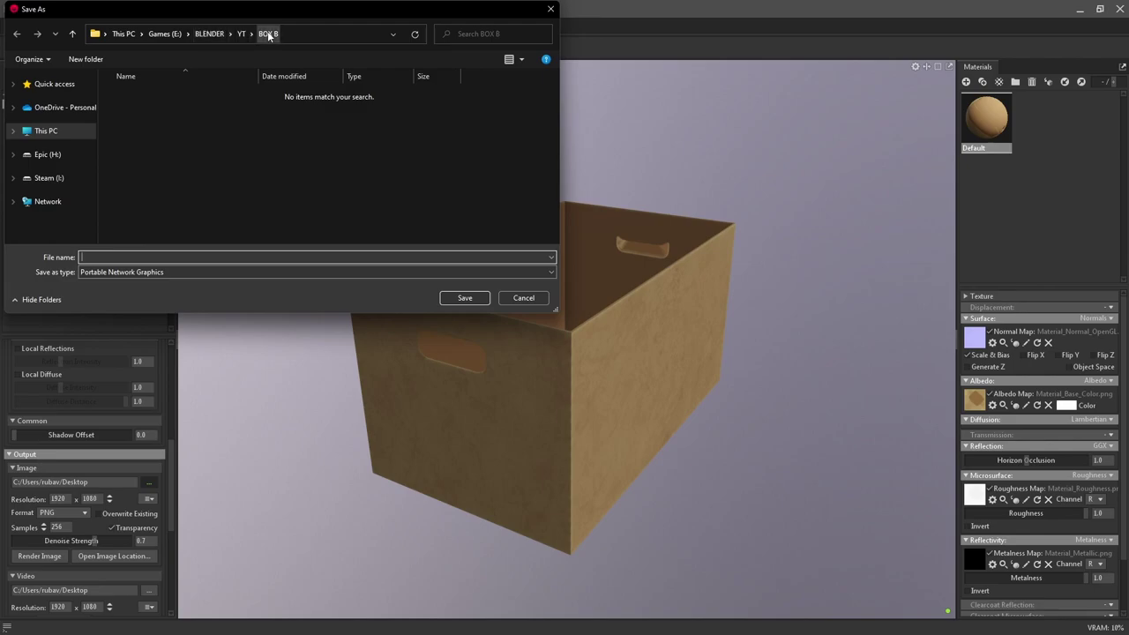
{"action": "left_click", "coordinate": [241, 33]}
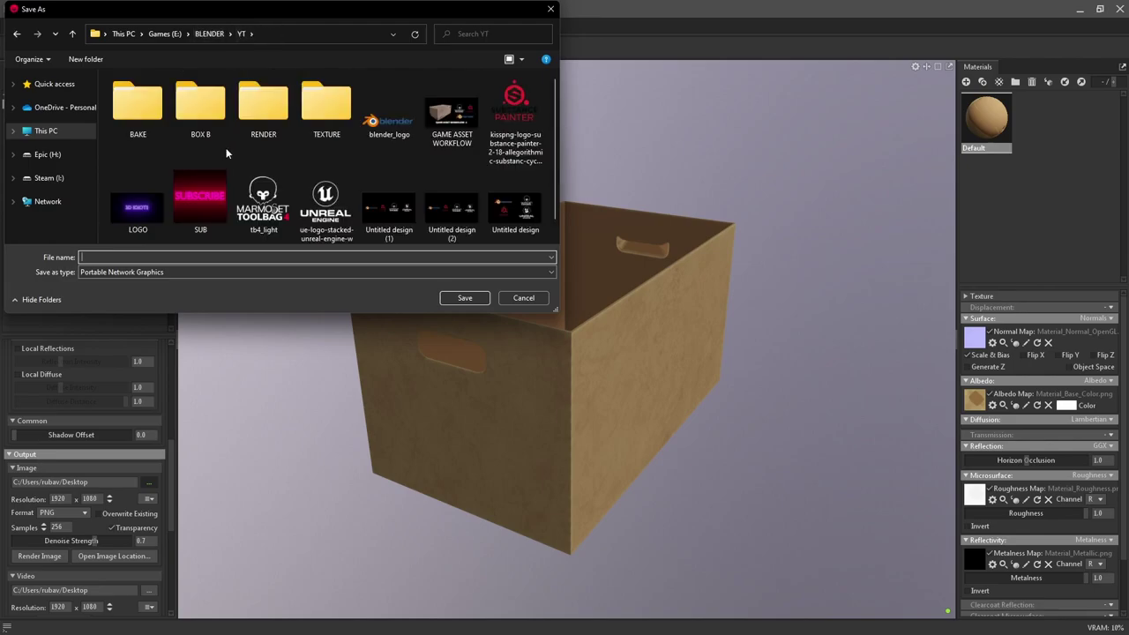
{"action": "double_click", "coordinate": [265, 119]}
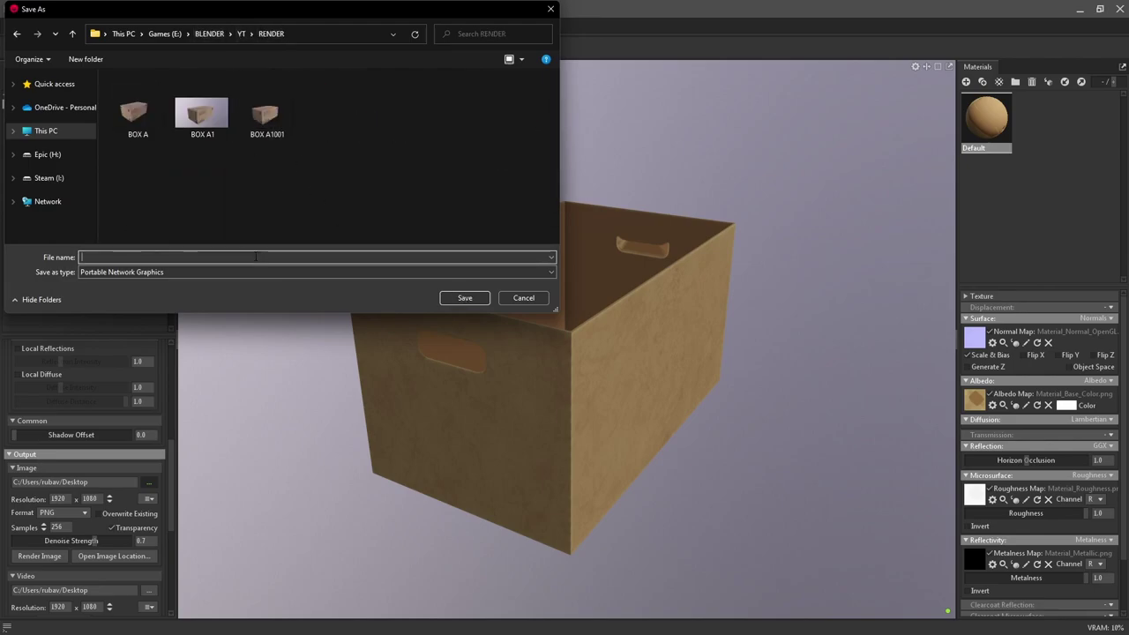
{"action": "type", "text": "BOX B"}
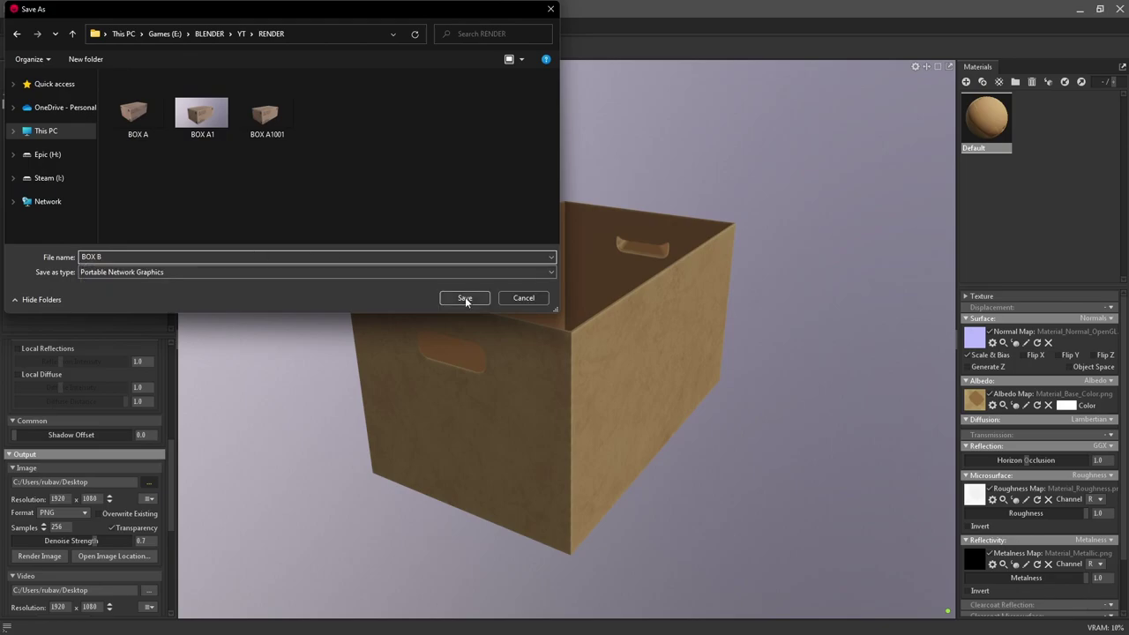
{"action": "left_click", "coordinate": [465, 298]}
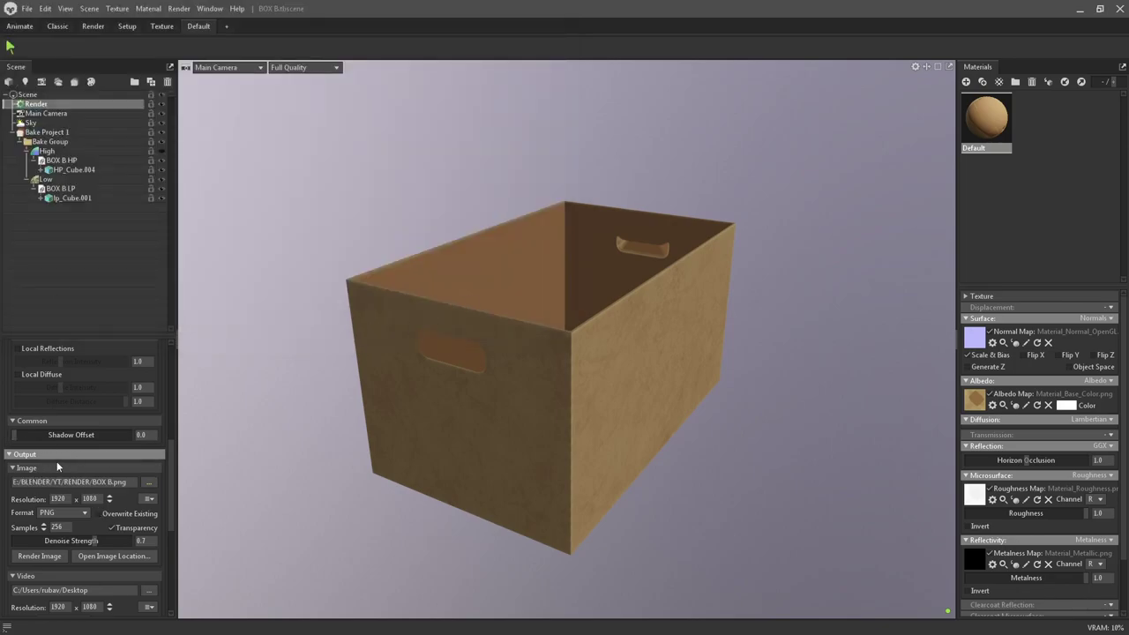
Turn on ray-traced rendering and orbit to a higher view of the box.
{"action": "scroll", "coordinate": [88, 494], "scroll_direction": "up", "scroll_amount": 5}
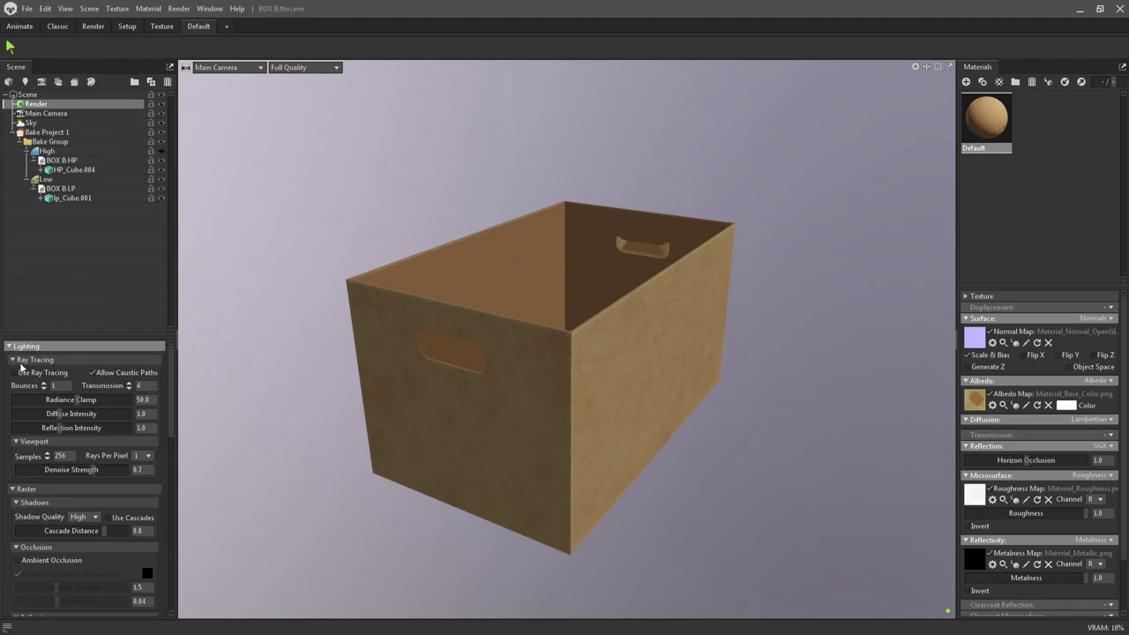
{"action": "scroll", "coordinate": [104, 469], "scroll_direction": "down", "scroll_amount": 3}
{"action": "scroll", "coordinate": [104, 469], "scroll_direction": "down", "scroll_amount": 2}
{"action": "mouse_move", "coordinate": [453, 449]}
{"action": "left_mouse_down"}
{"action": "mouse_move", "coordinate": [478, 462]}
{"action": "mouse_move", "coordinate": [575, 344]}
{"action": "mouse_move", "coordinate": [431, 418]}
{"action": "mouse_move", "coordinate": [353, 438]}
{"action": "mouse_move", "coordinate": [513, 357]}
{"action": "mouse_move", "coordinate": [444, 381]}
{"action": "left_mouse_up"}
{"action": "scroll", "coordinate": [33, 397], "scroll_direction": "up", "scroll_amount": 3}
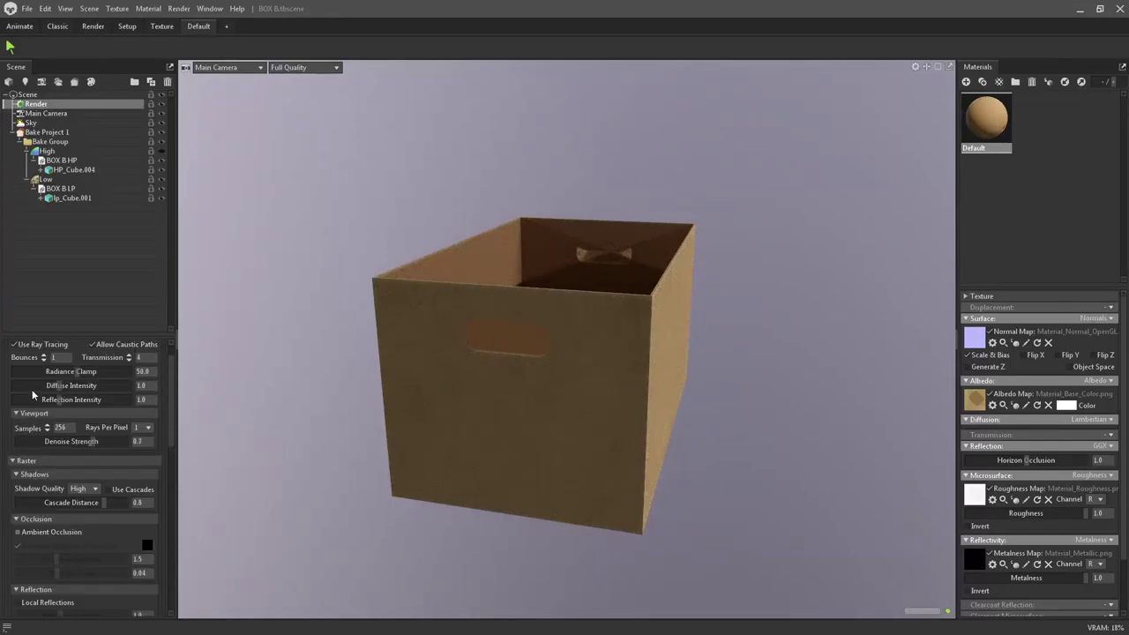
{"action": "left_click", "coordinate": [27, 345]}
{"action": "left_click", "coordinate": [548, 407]}
{"action": "mouse_move", "coordinate": [548, 408]}
{"action": "left_mouse_down"}
{"action": "mouse_move", "coordinate": [587, 397]}
{"action": "mouse_move", "coordinate": [552, 418]}
{"action": "mouse_move", "coordinate": [575, 368]}
{"action": "left_mouse_up"}
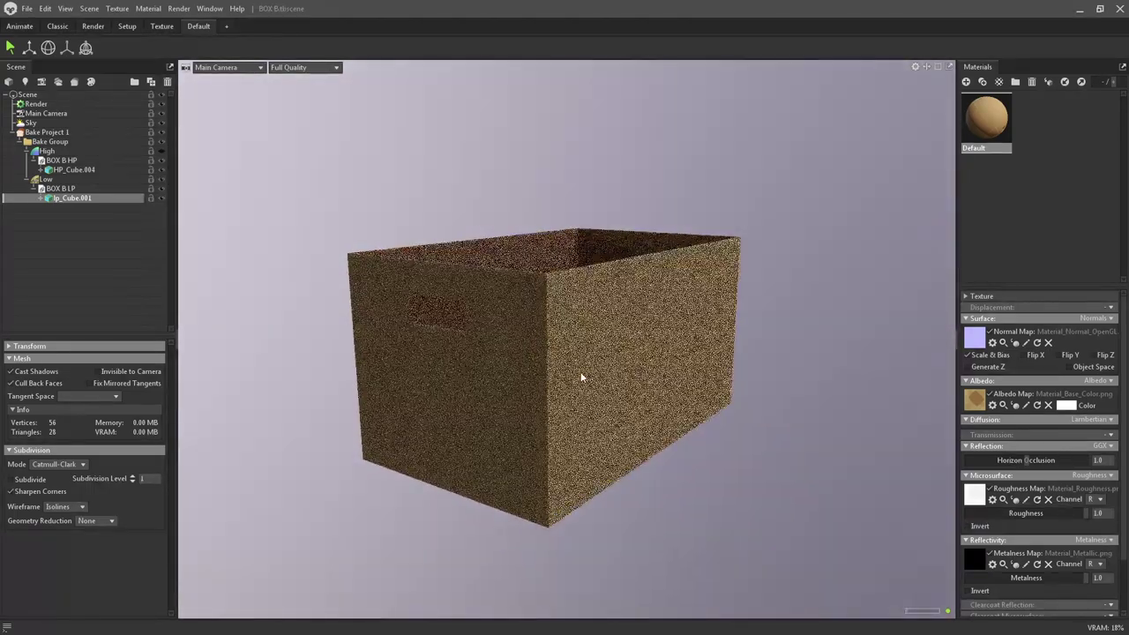
Render the final box image from Render Output, then switch back to File Explorer.
{"action": "left_click", "coordinate": [35, 104]}
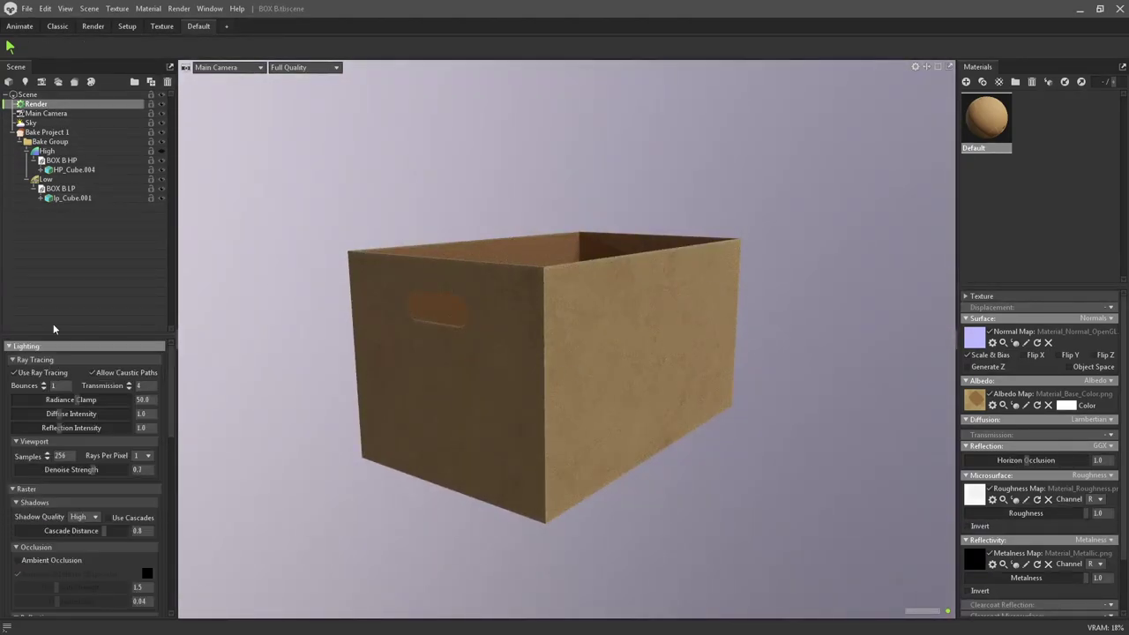
{"action": "scroll", "coordinate": [84, 467], "scroll_direction": "down", "scroll_amount": 5}
{"action": "scroll", "coordinate": [84, 461], "scroll_direction": "down", "scroll_amount": 3}
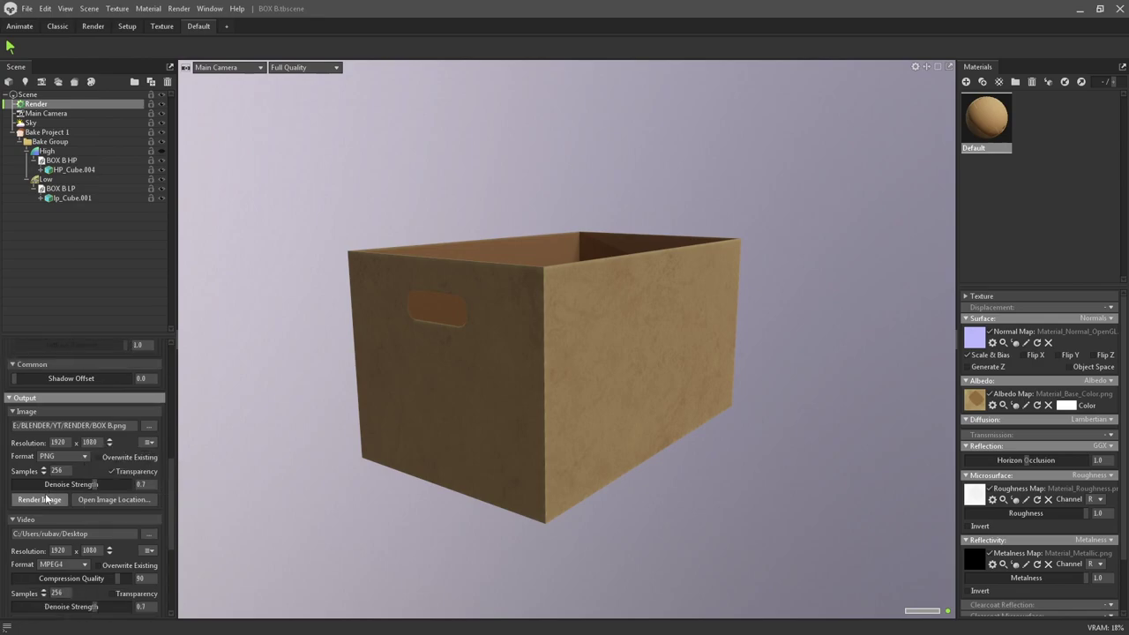
{"action": "left_click", "coordinate": [44, 499]}
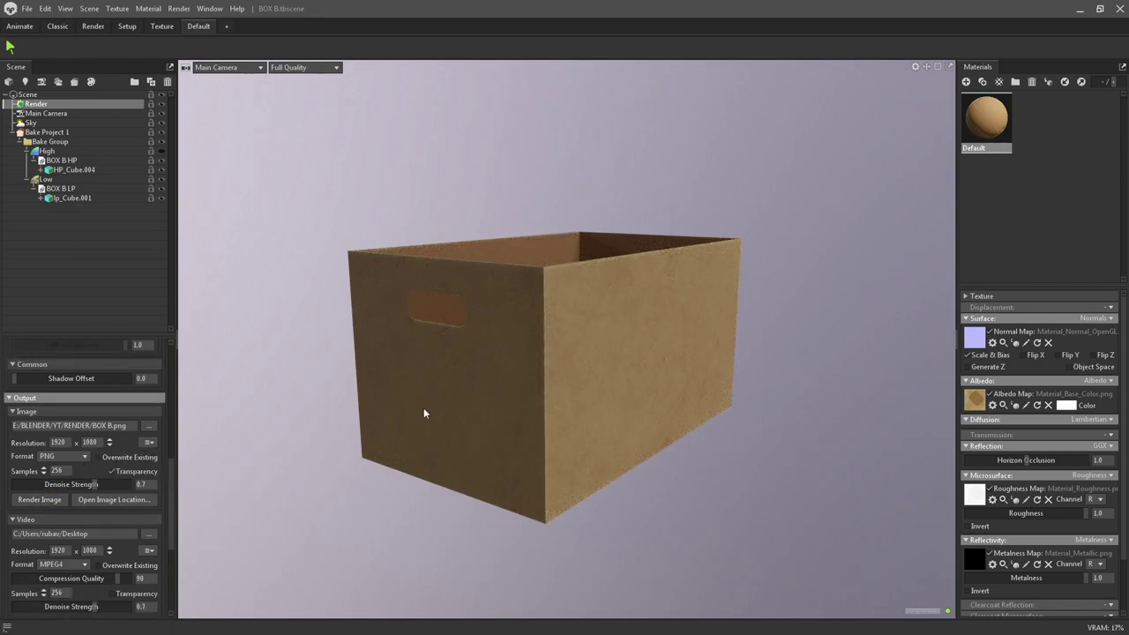
{"action": "key", "text": "alt+Tab"}
{"action": "key", "text": "Tab"}
{"action": "key", "text": "Tab"}
{"action": "key", "text": "Tab"}
{"action": "key", "text": "Tab"}
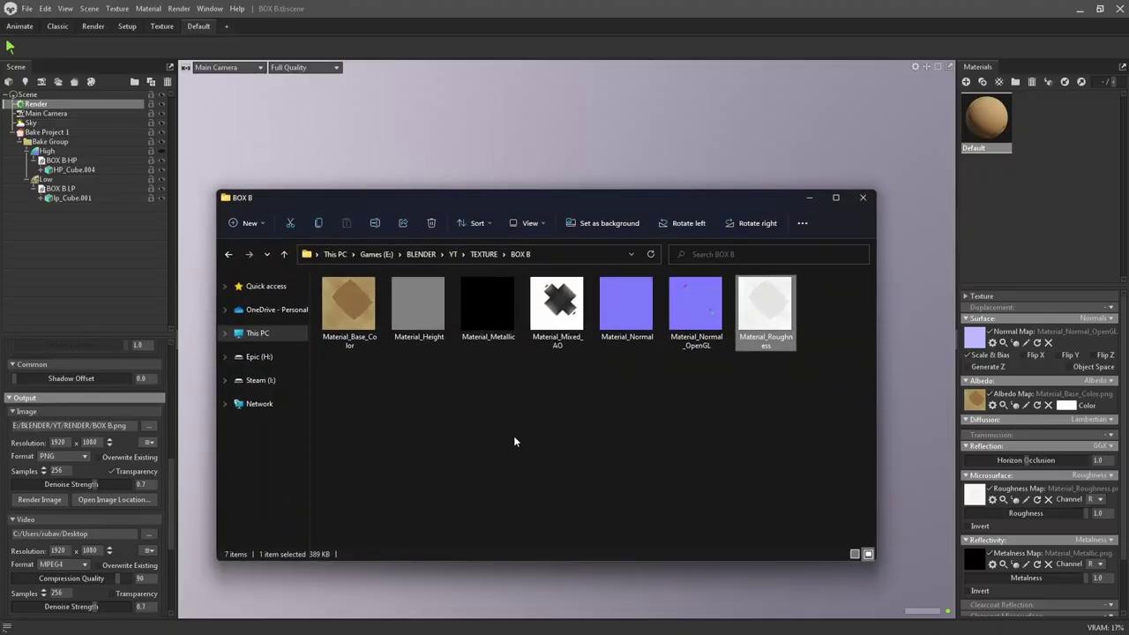
Open BOX B.png from the YT\RENDER folder in Windows Photos.
{"action": "left_click", "coordinate": [452, 254]}
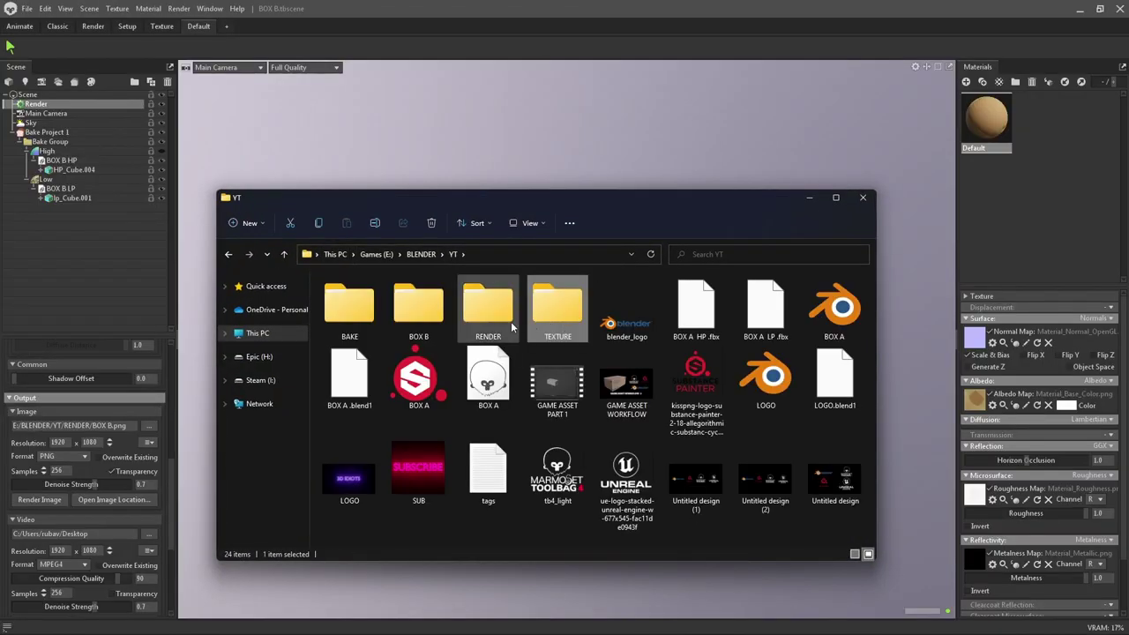
{"action": "double_click", "coordinate": [494, 313]}
{"action": "left_click", "coordinate": [557, 323]}
{"action": "double_click", "coordinate": [558, 323]}
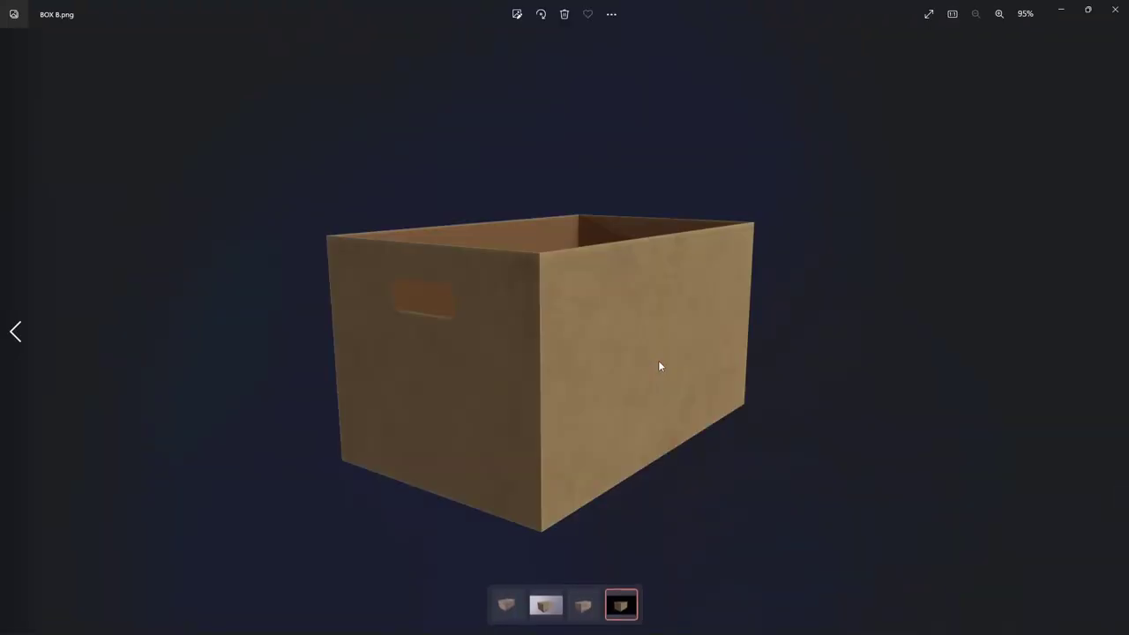